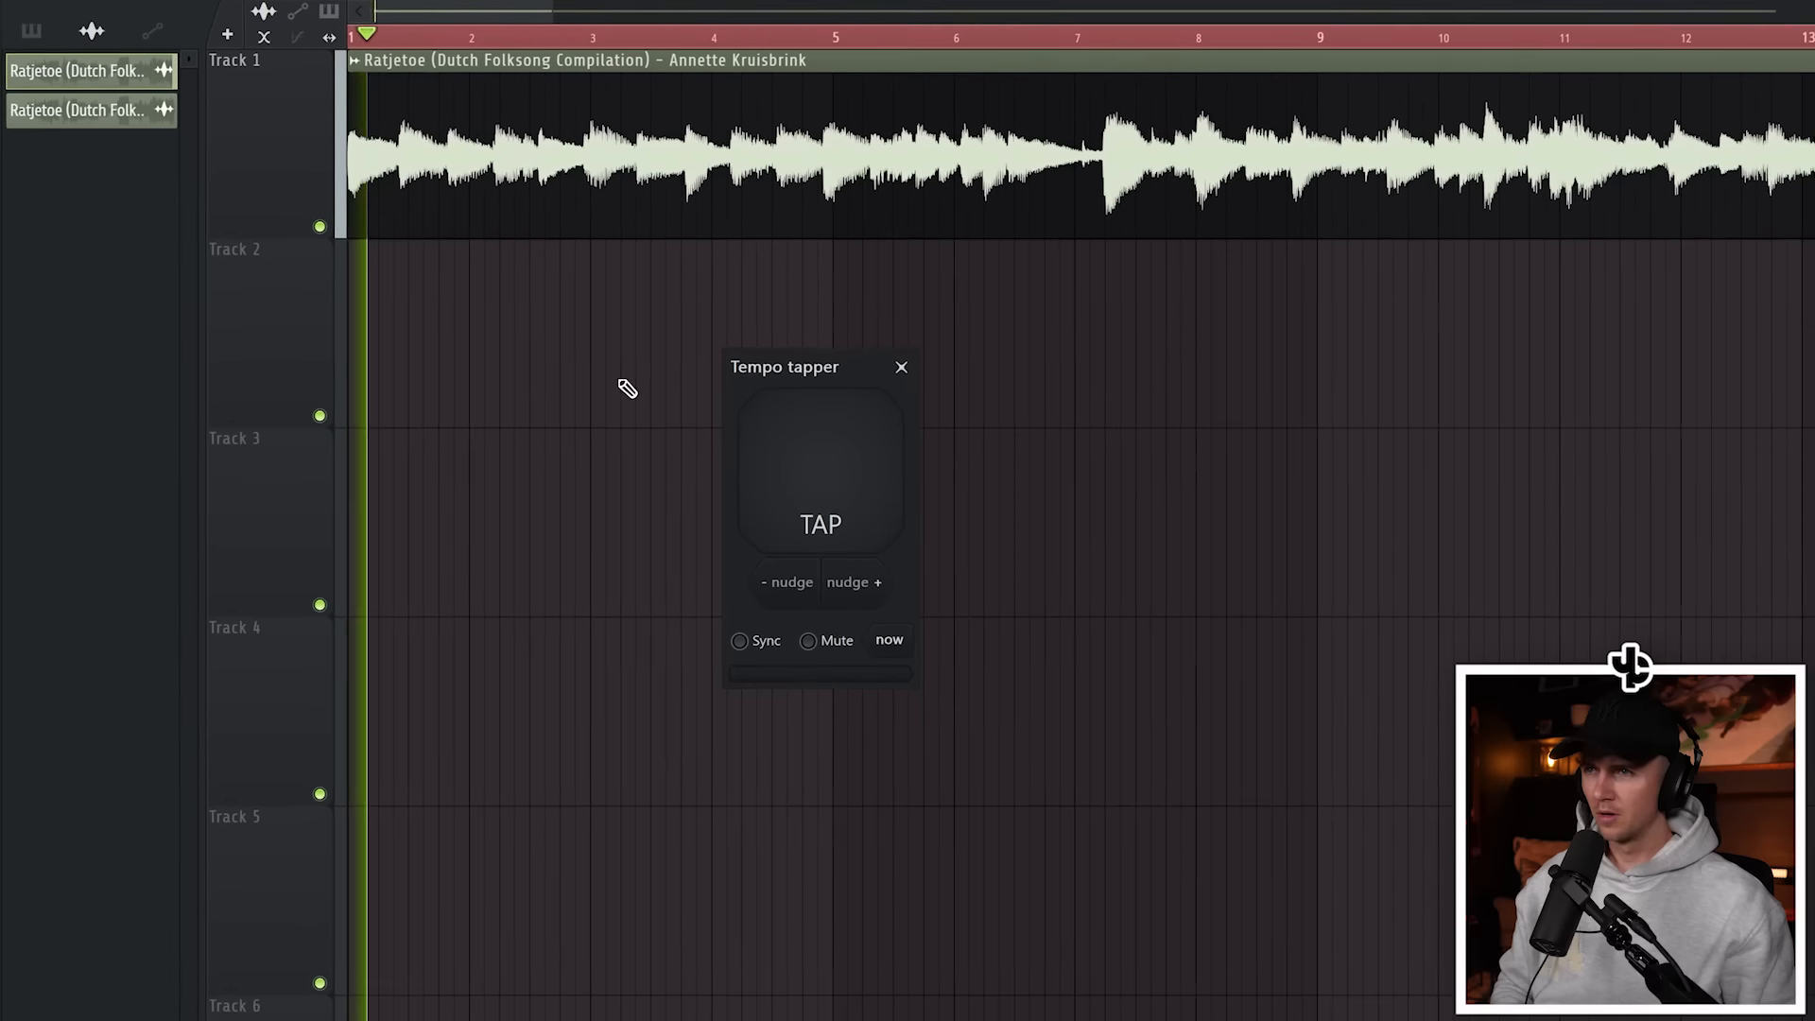
# Tap along to the playing folk song sample in the tempo tapper to find its BPM.
pyautogui.click(835, 501)
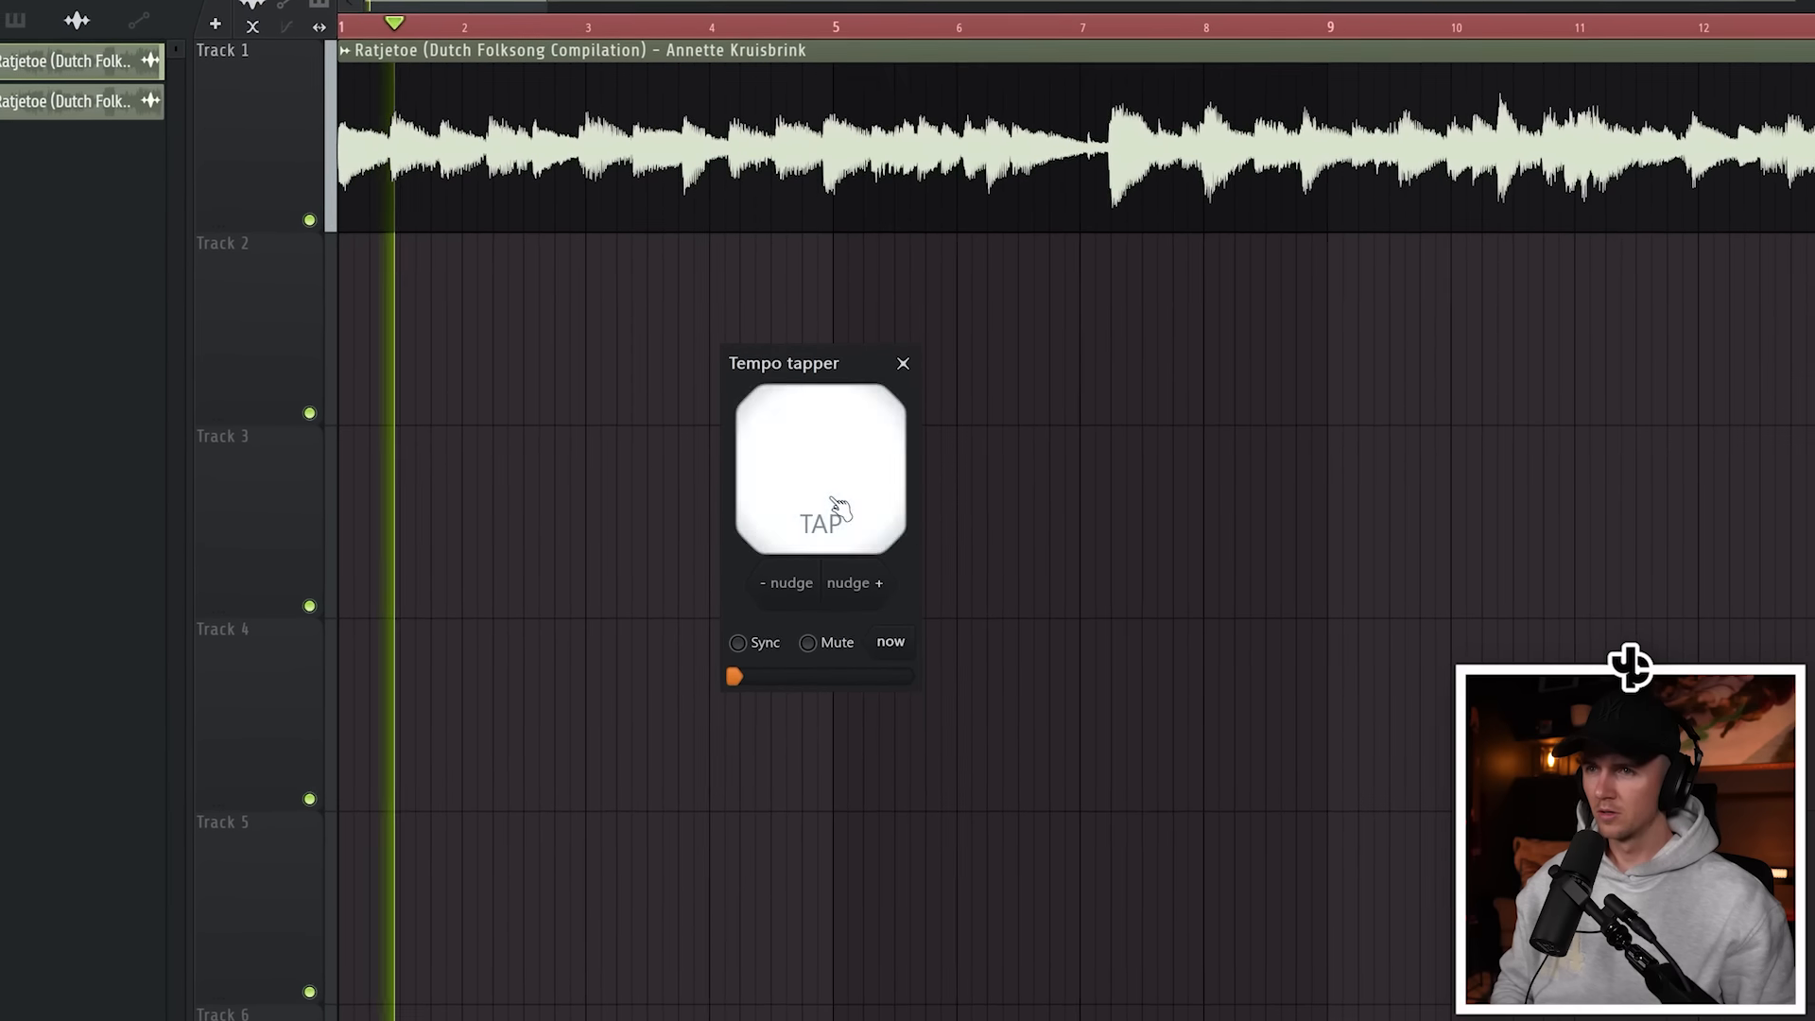
pyautogui.click(837, 487)
pyautogui.click(838, 478)
pyautogui.click(844, 477)
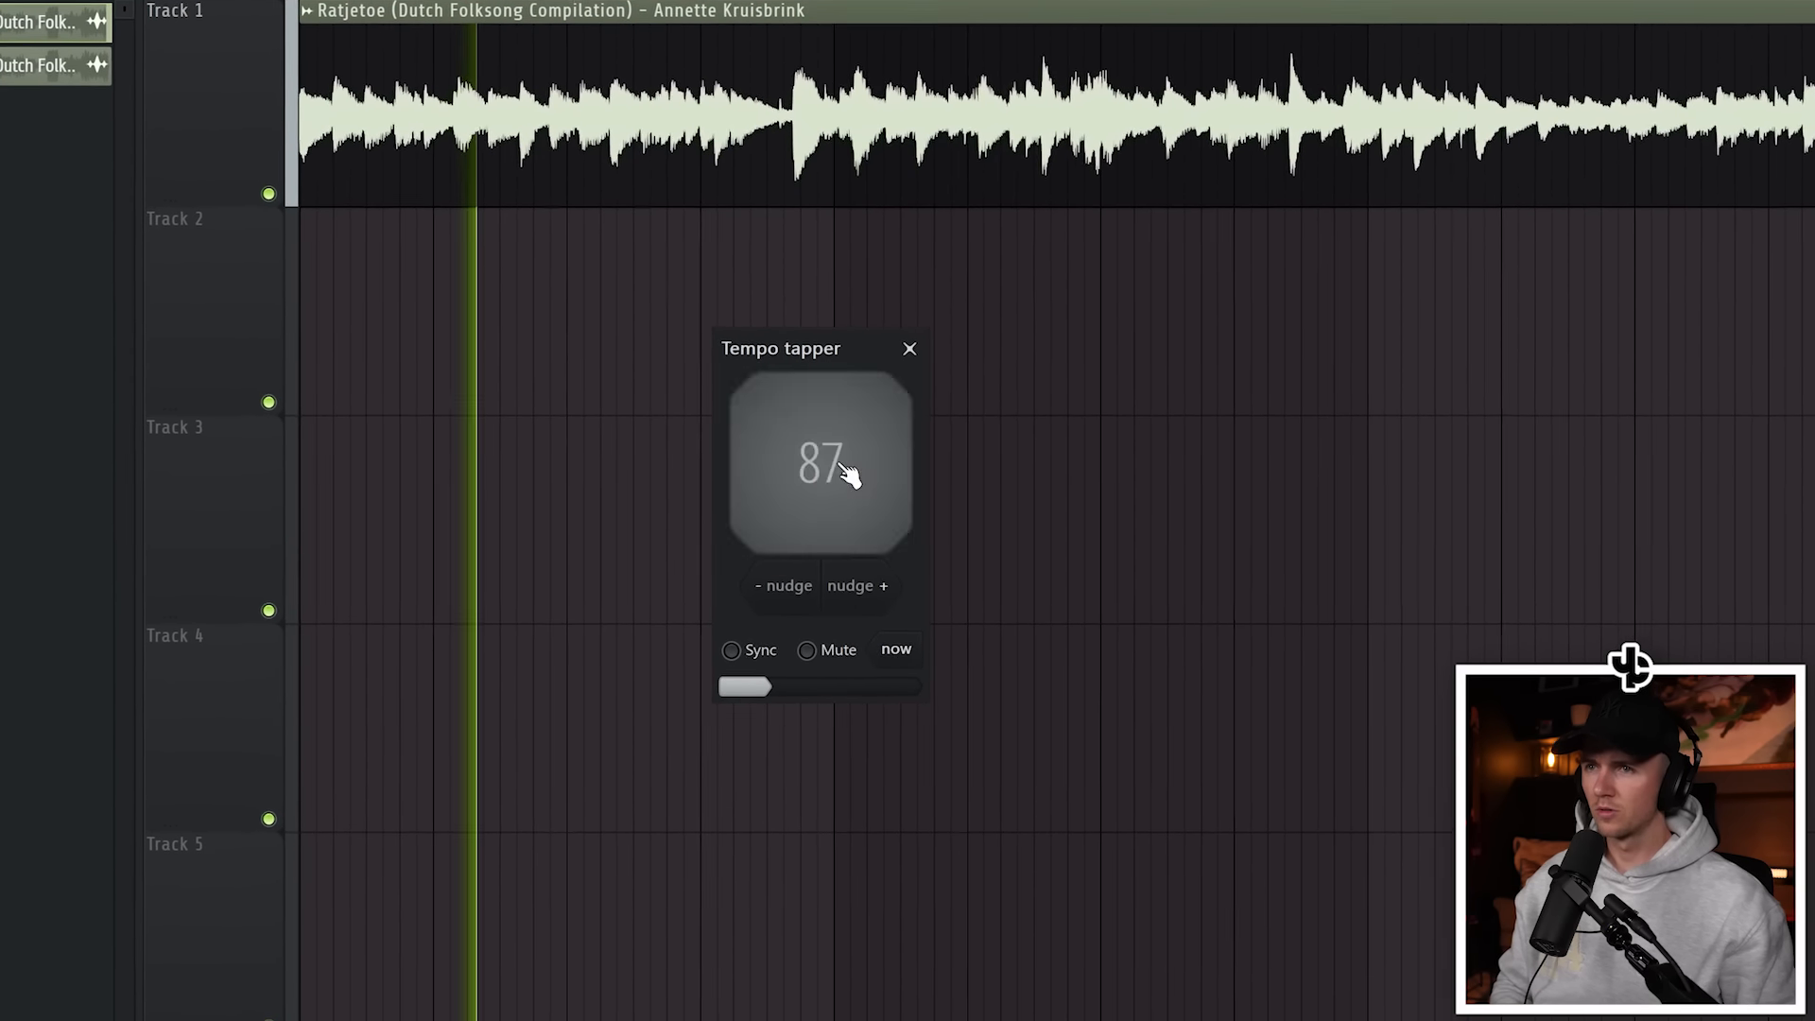
pyautogui.click(848, 475)
pyautogui.click(851, 474)
pyautogui.click(853, 472)
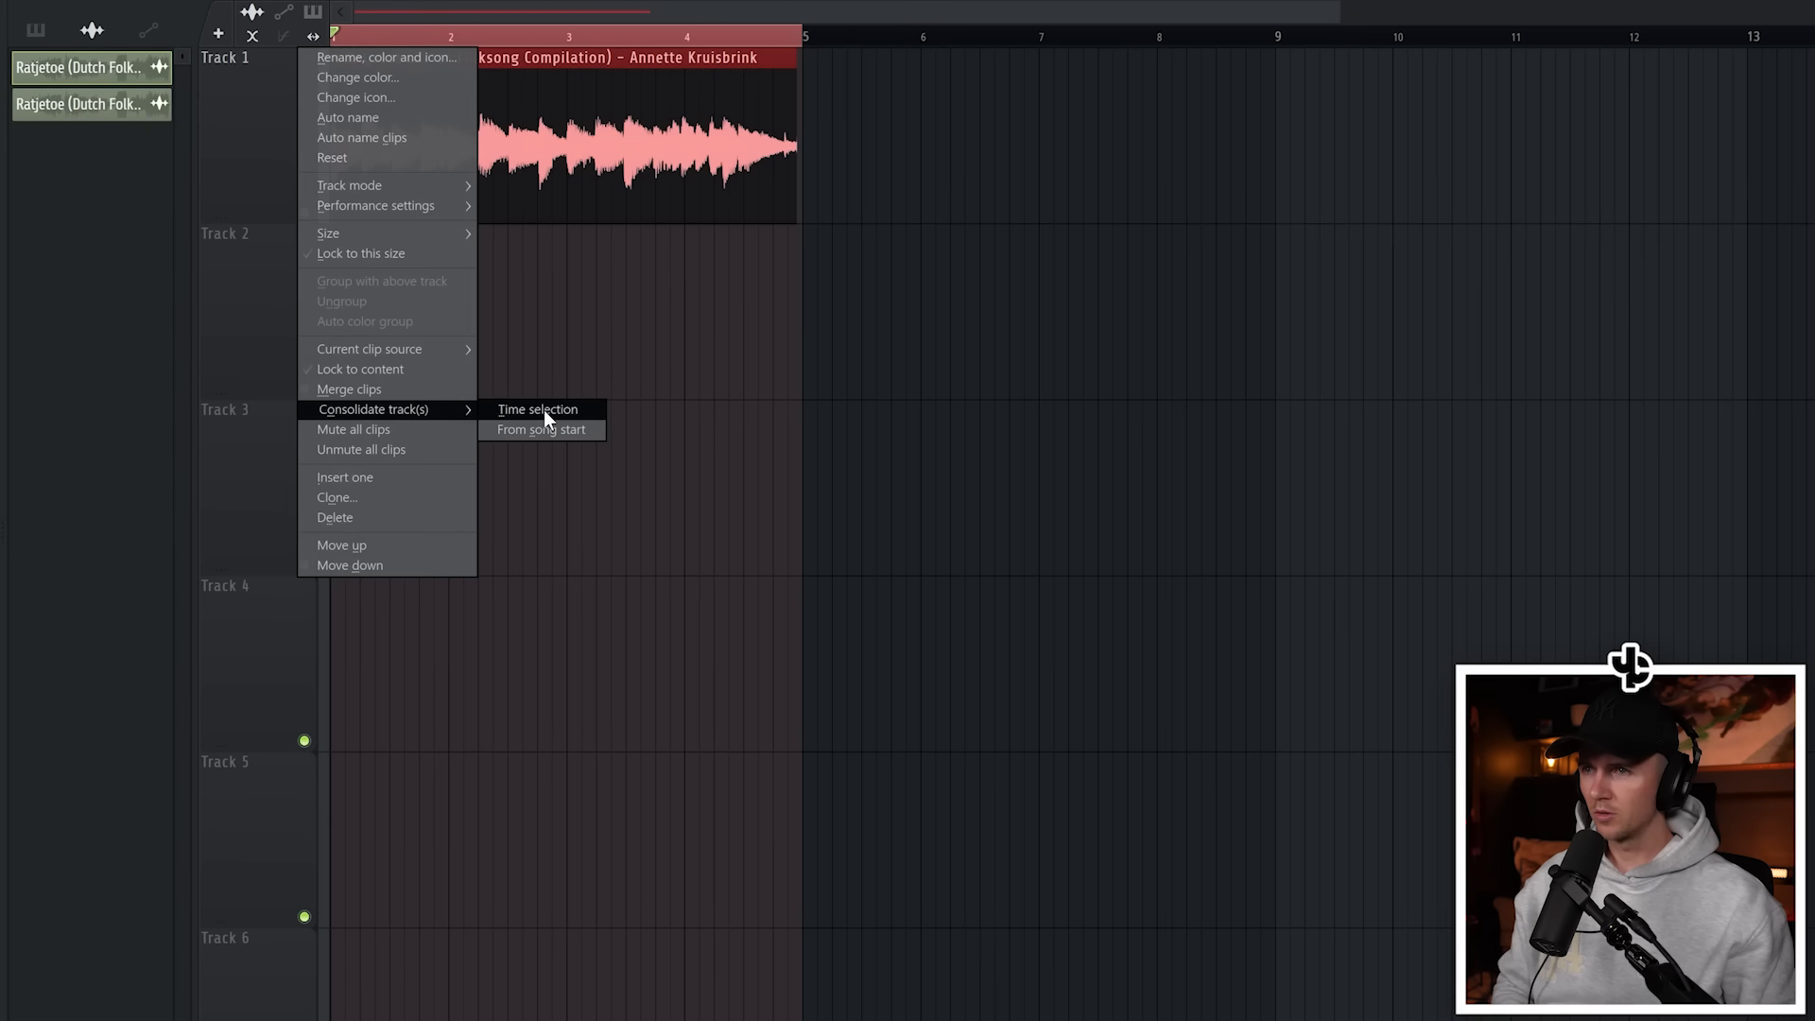
# Consolidate Track 1 over the time selection and align the sample's off-grid warp markers to the beat in NewTime.
pyautogui.click(543, 410)
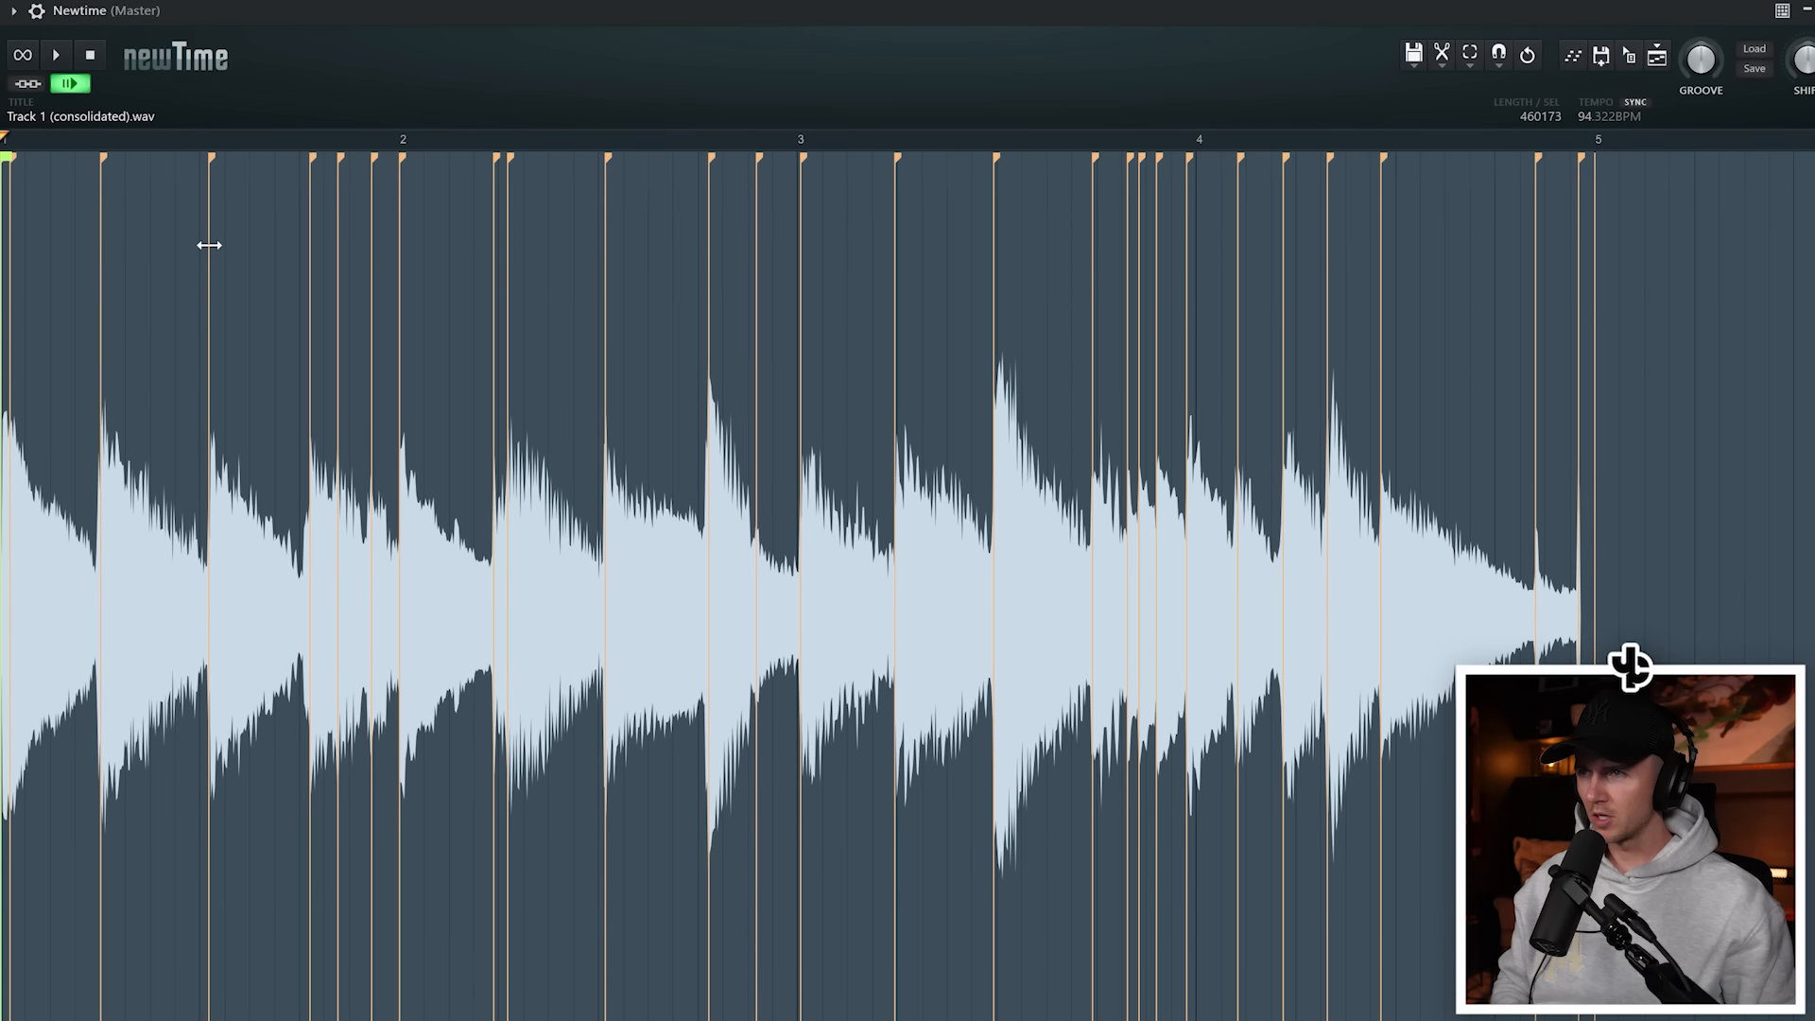
pyautogui.moveTo(209, 244); pyautogui.dragTo(199, 245)
pyautogui.press('space')
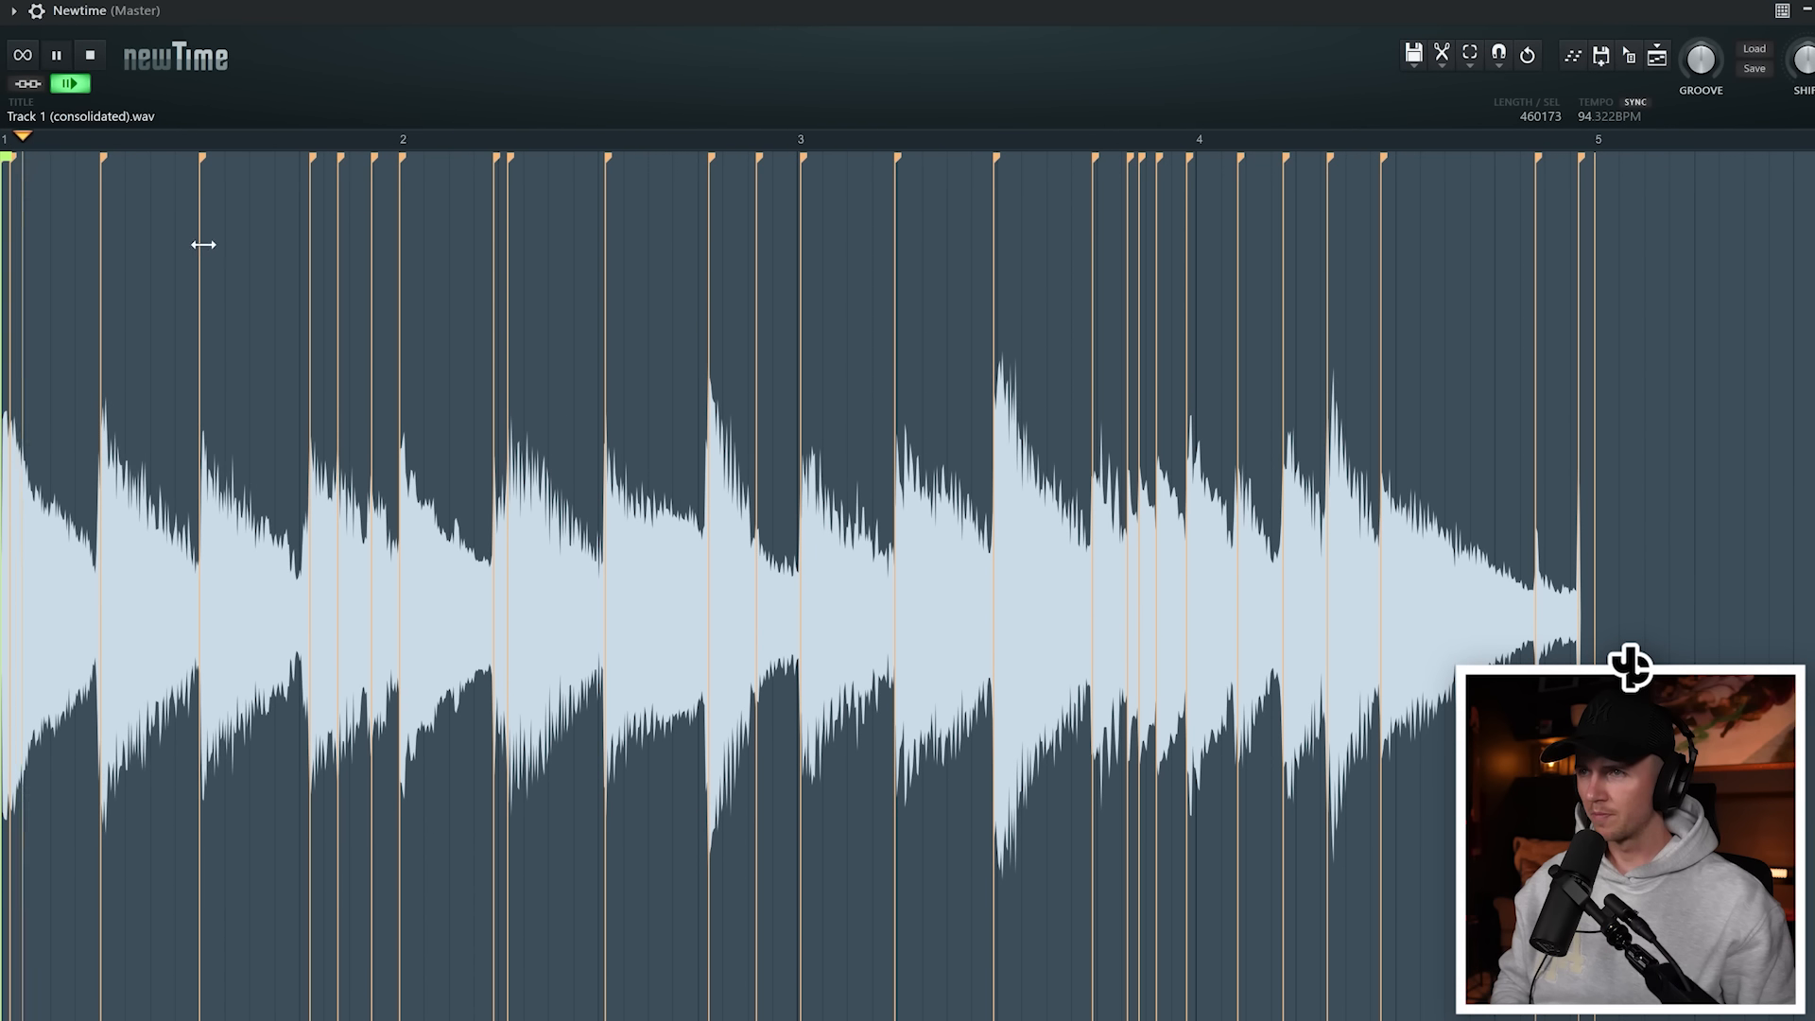
pyautogui.moveTo(315, 235); pyautogui.dragTo(304, 236)
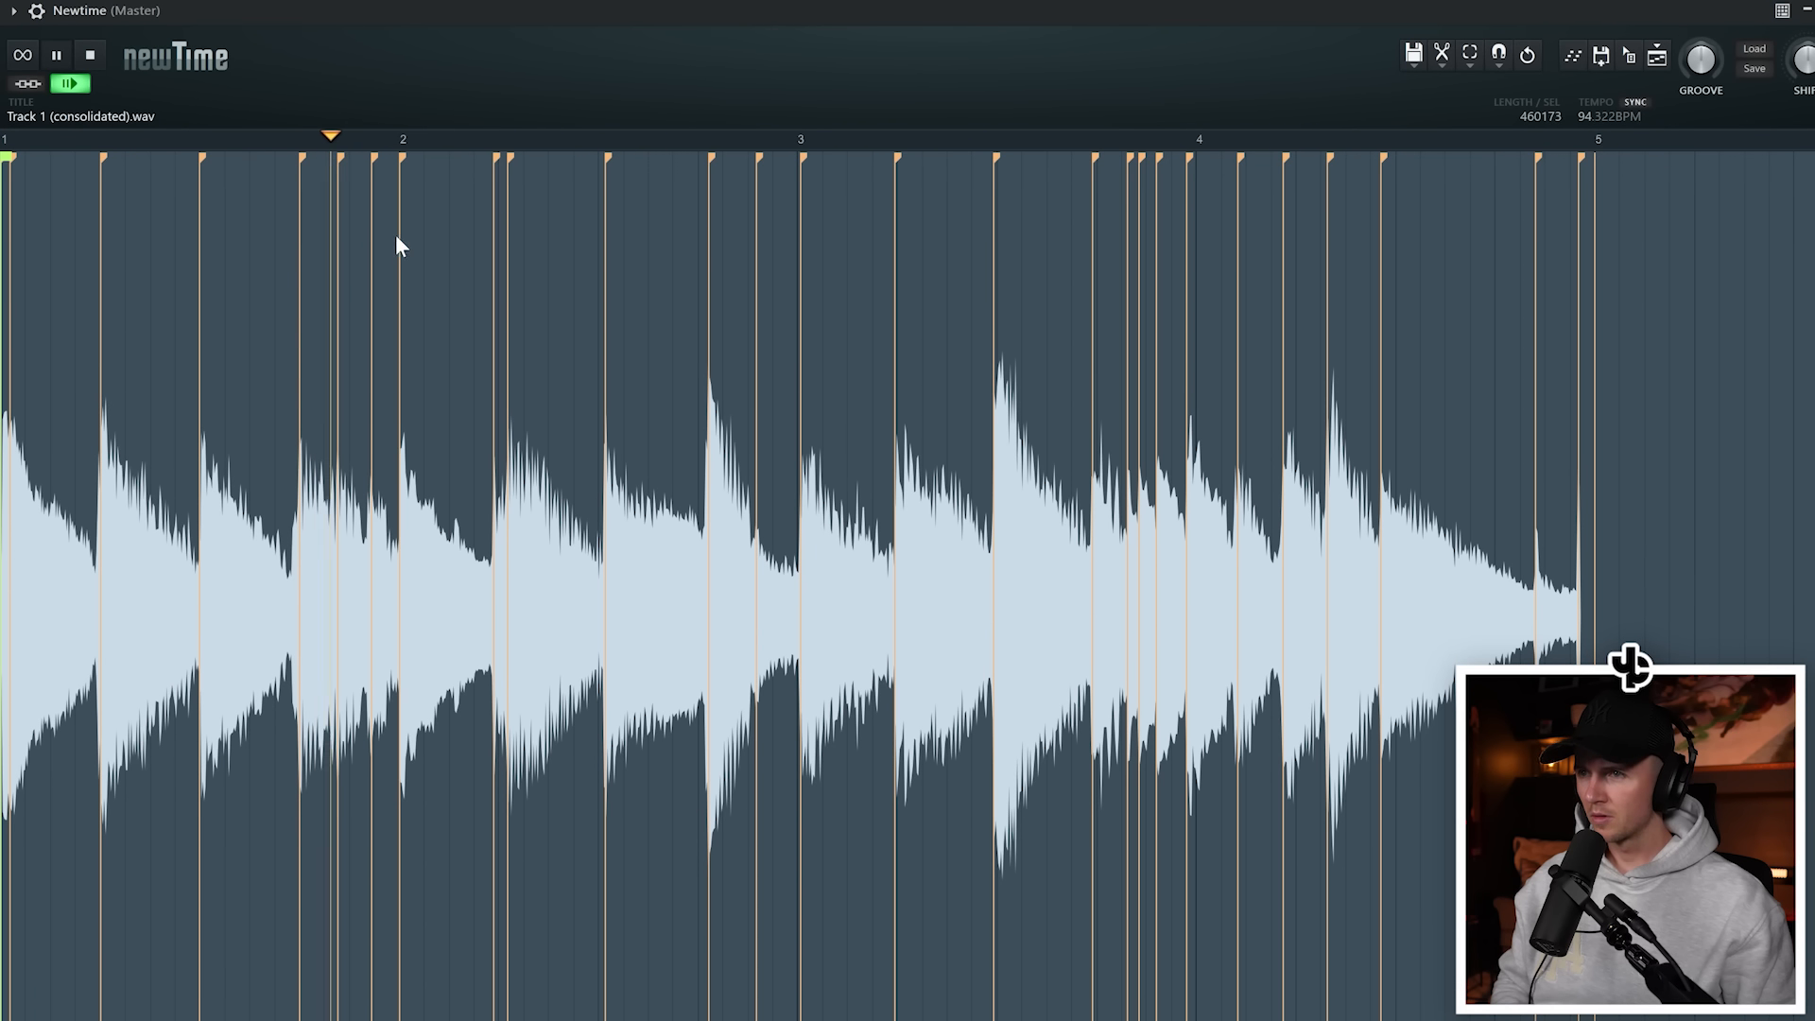
pyautogui.moveTo(712, 335); pyautogui.dragTo(702, 336)
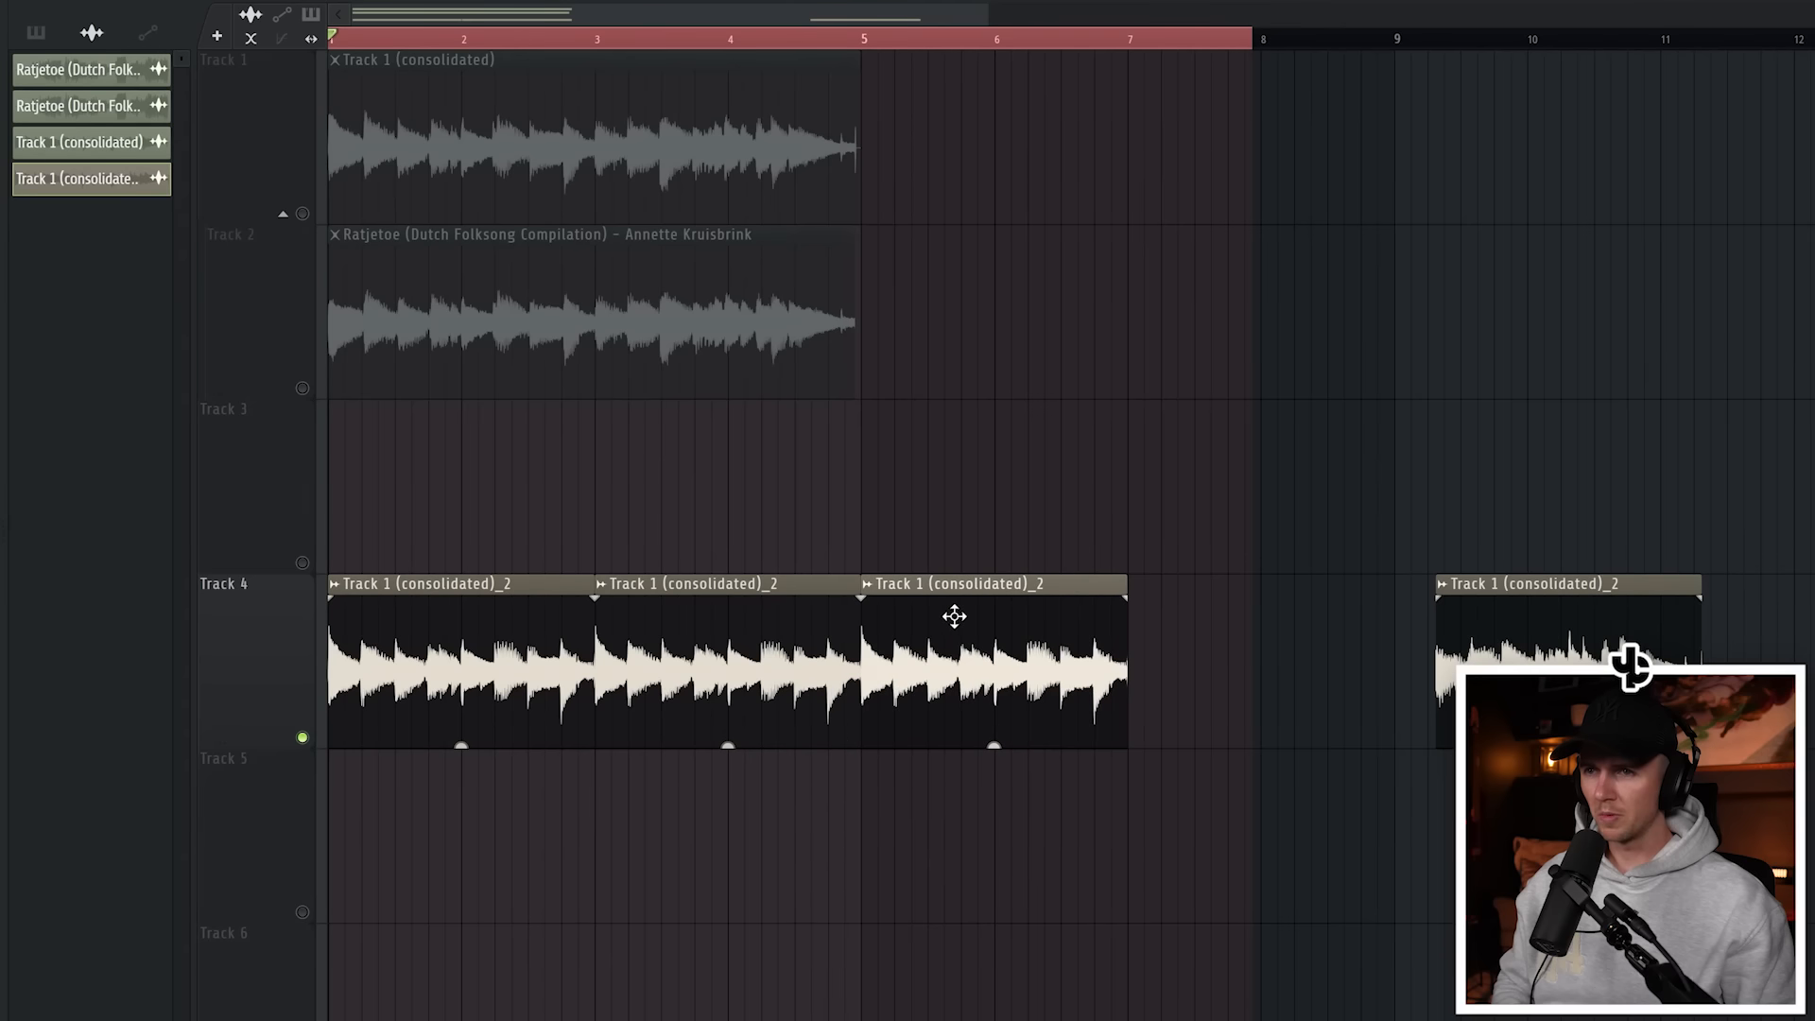
# Place the spare two-bar clip at bar 7 on Track 4 after the repeated phrase and play it back.
pyautogui.moveTo(957, 616); pyautogui.dragTo(980, 620)
pyautogui.moveTo(1521, 608); pyautogui.dragTo(1223, 606)
pyautogui.scroll(4, 1207, 607)
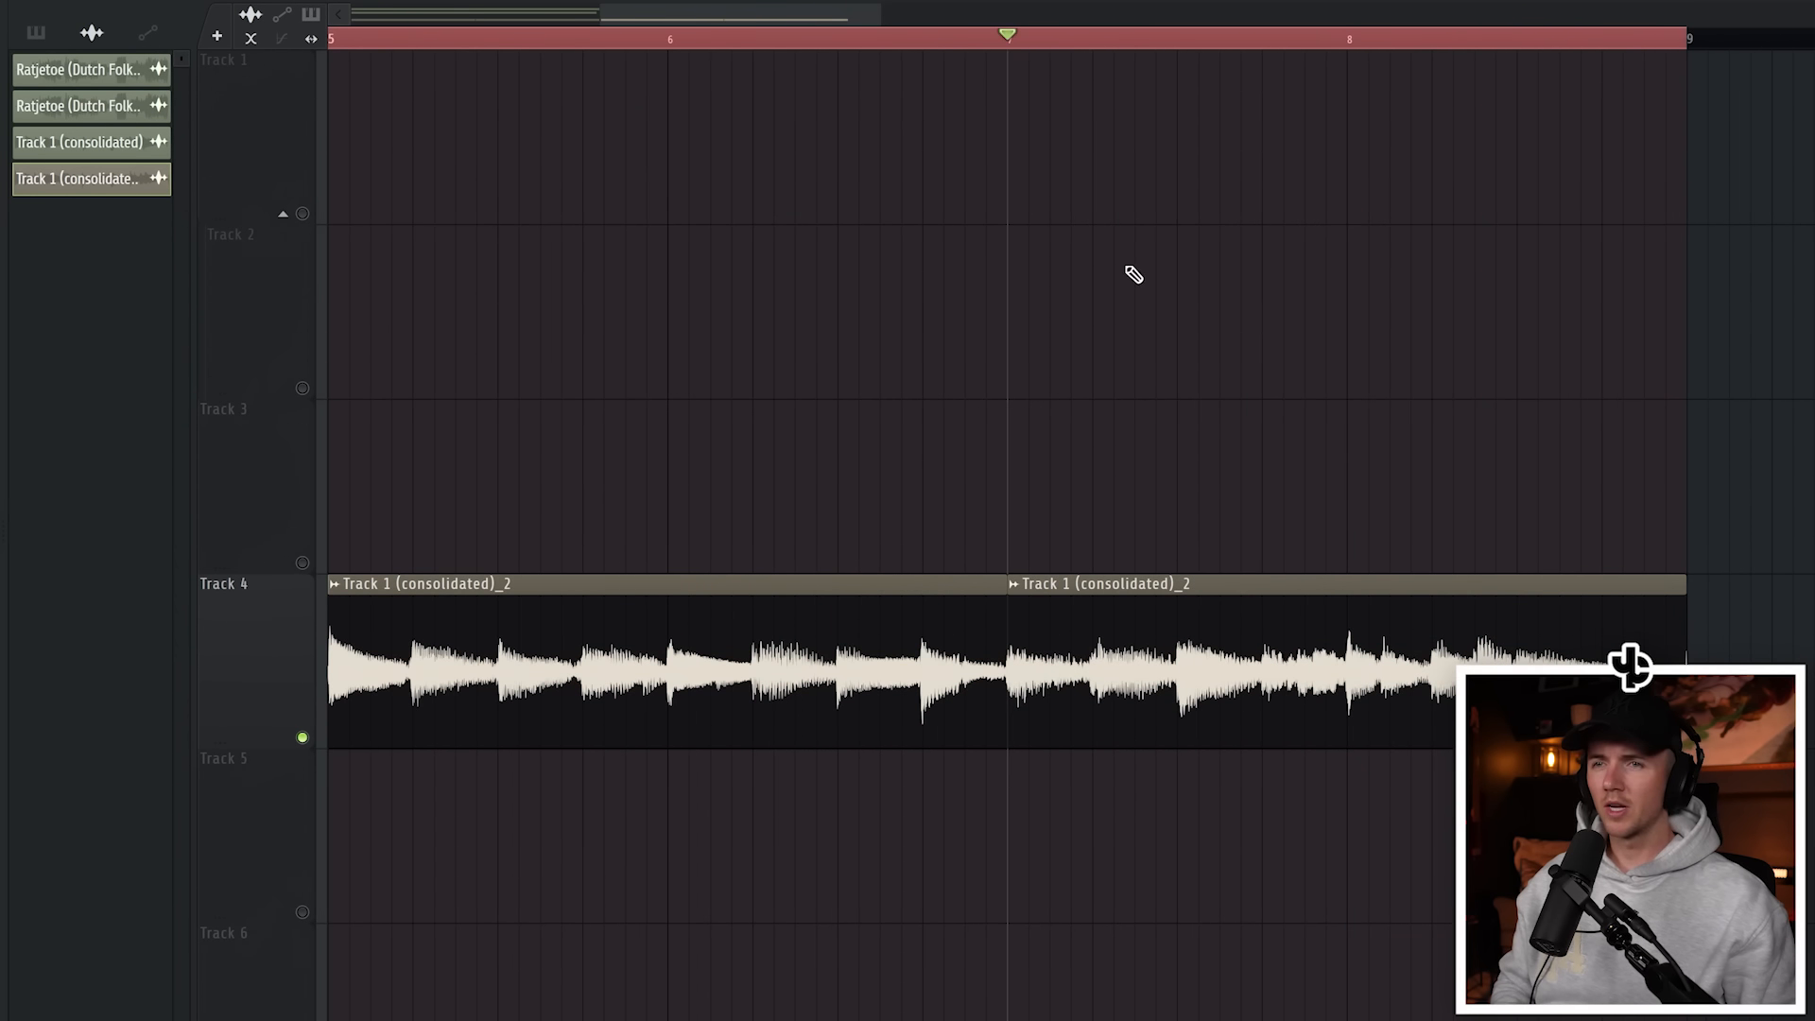
pyautogui.press('space')
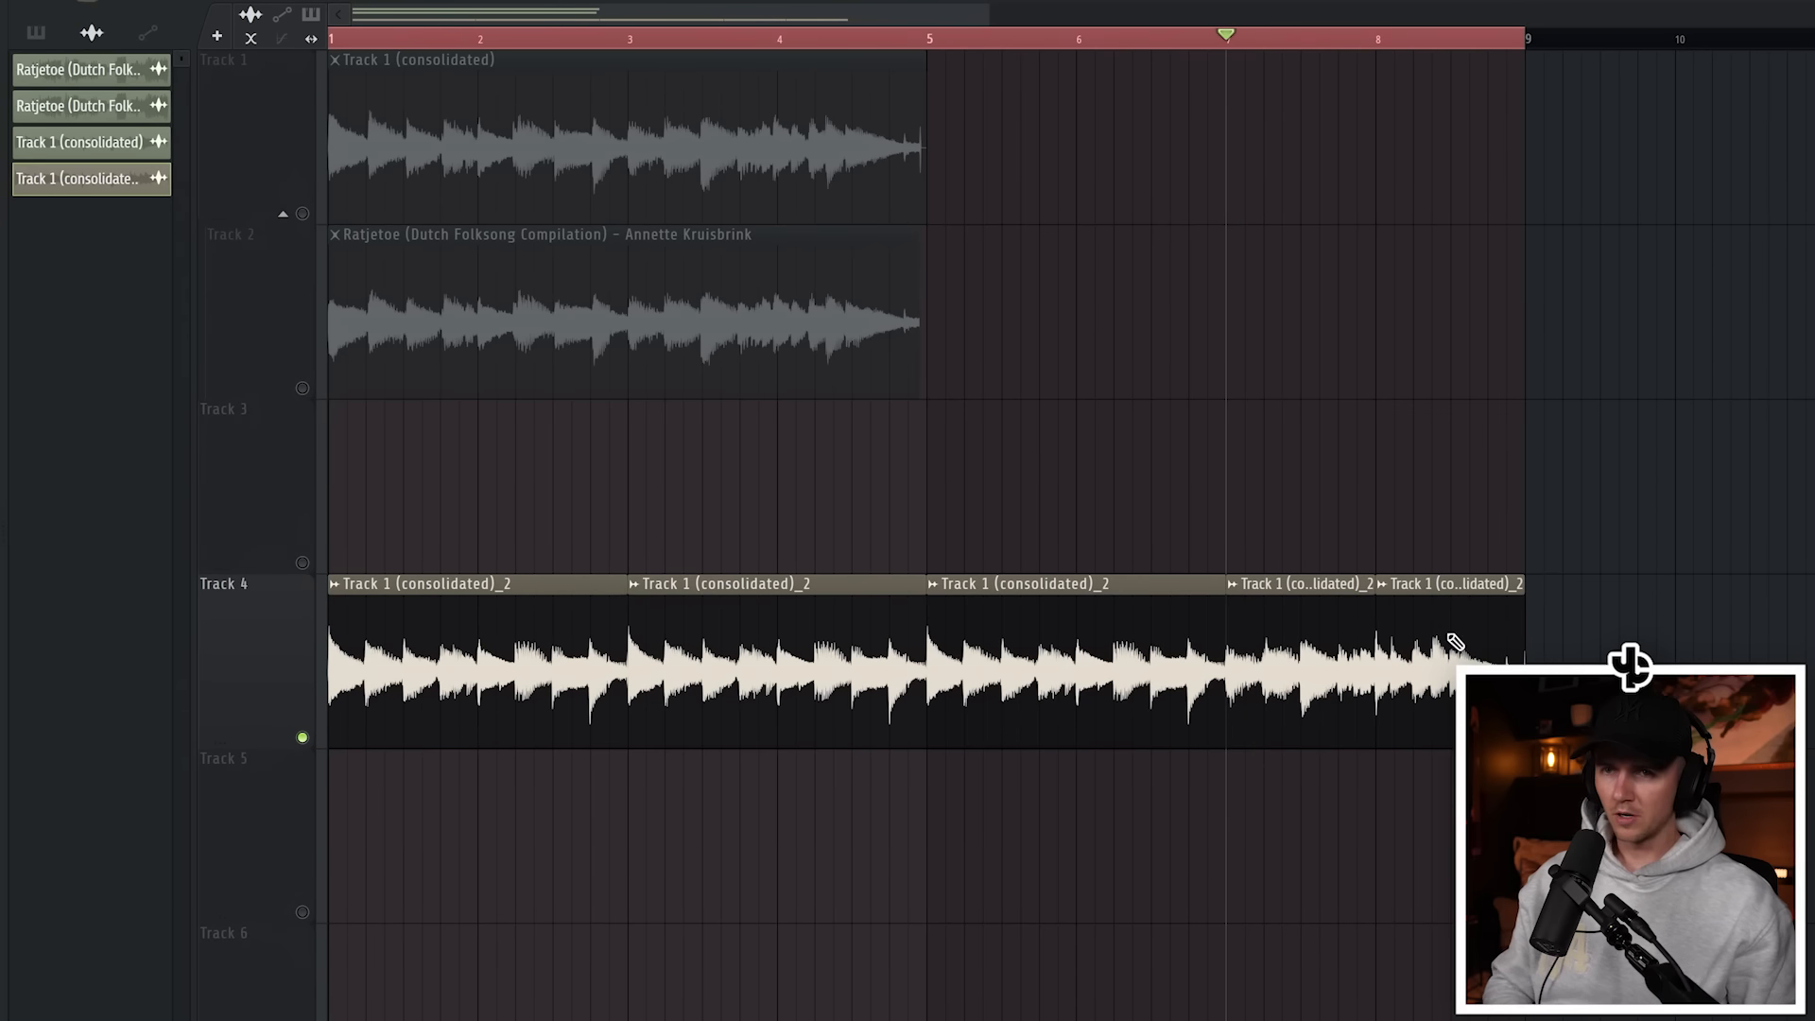
# Move the bar 8 slice past the loop end on Track 4, fill bar 8 with a copy of the bar 6 slice, and audition it.
pyautogui.moveTo(1456, 643); pyautogui.dragTo(1699, 643)
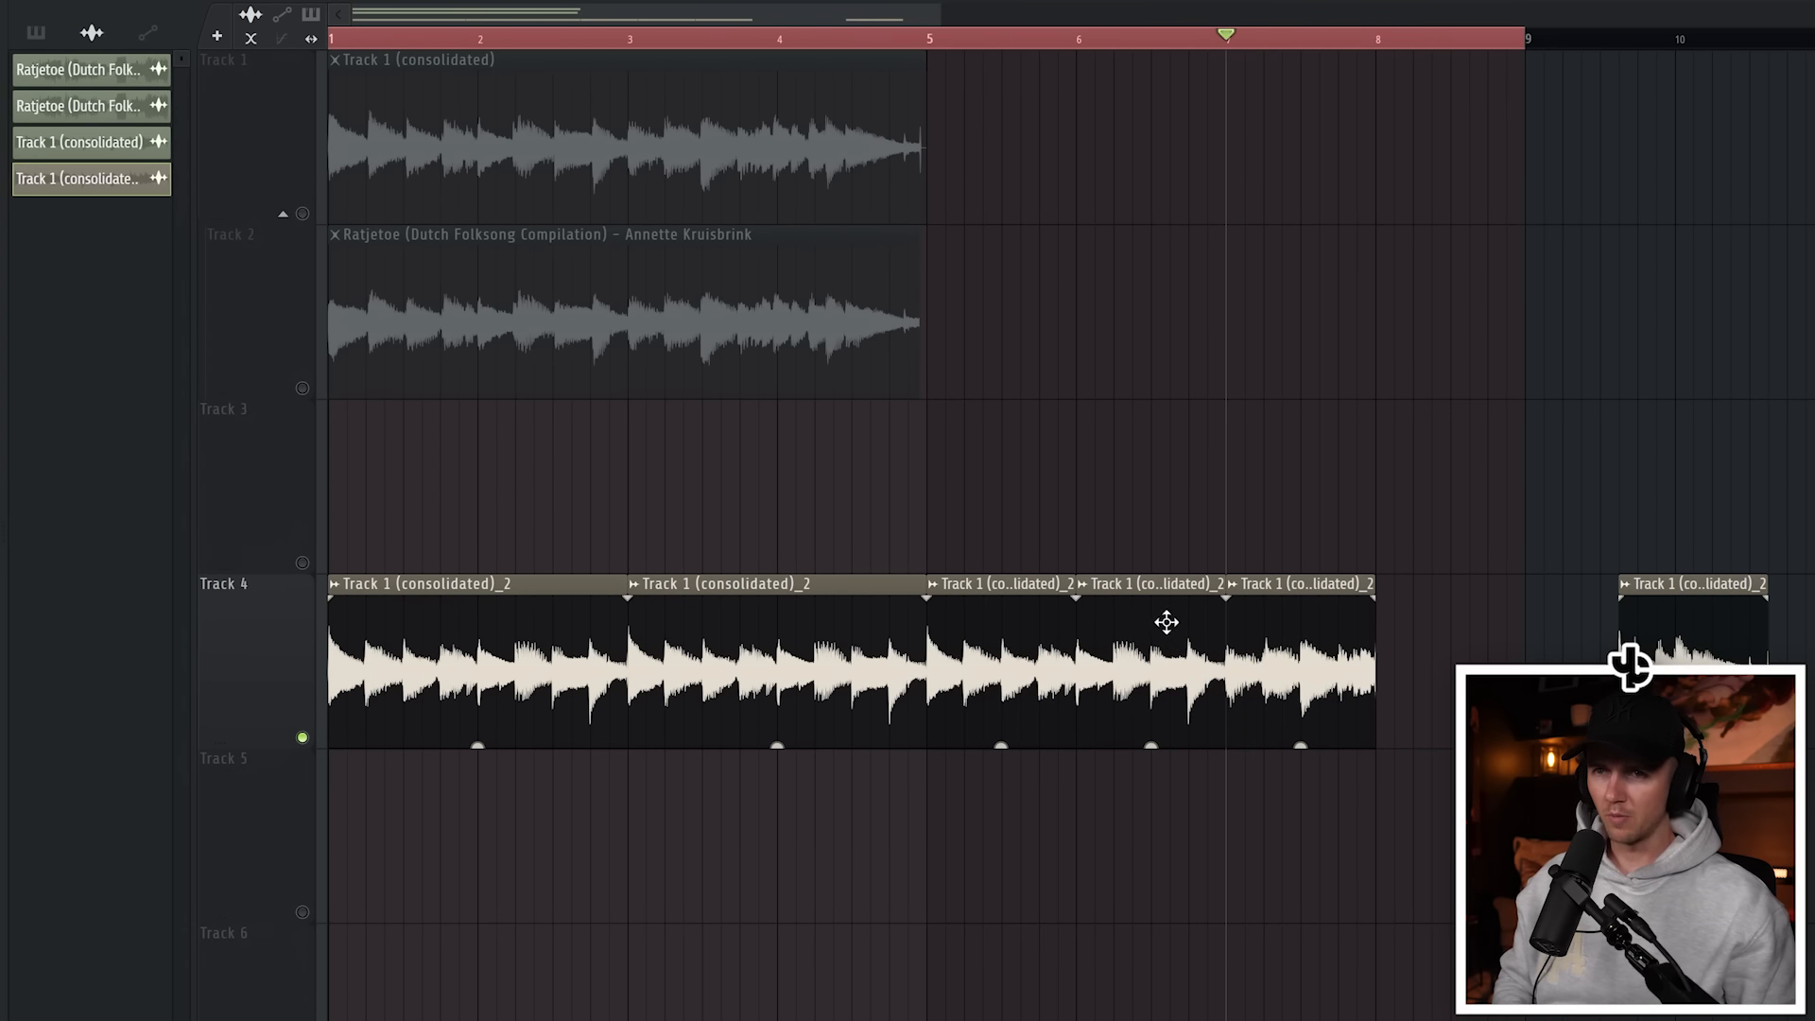
pyautogui.keyDown('shift'); pyautogui.moveTo(1167, 623); pyautogui.dragTo(1466, 620); pyautogui.keyUp('shift')
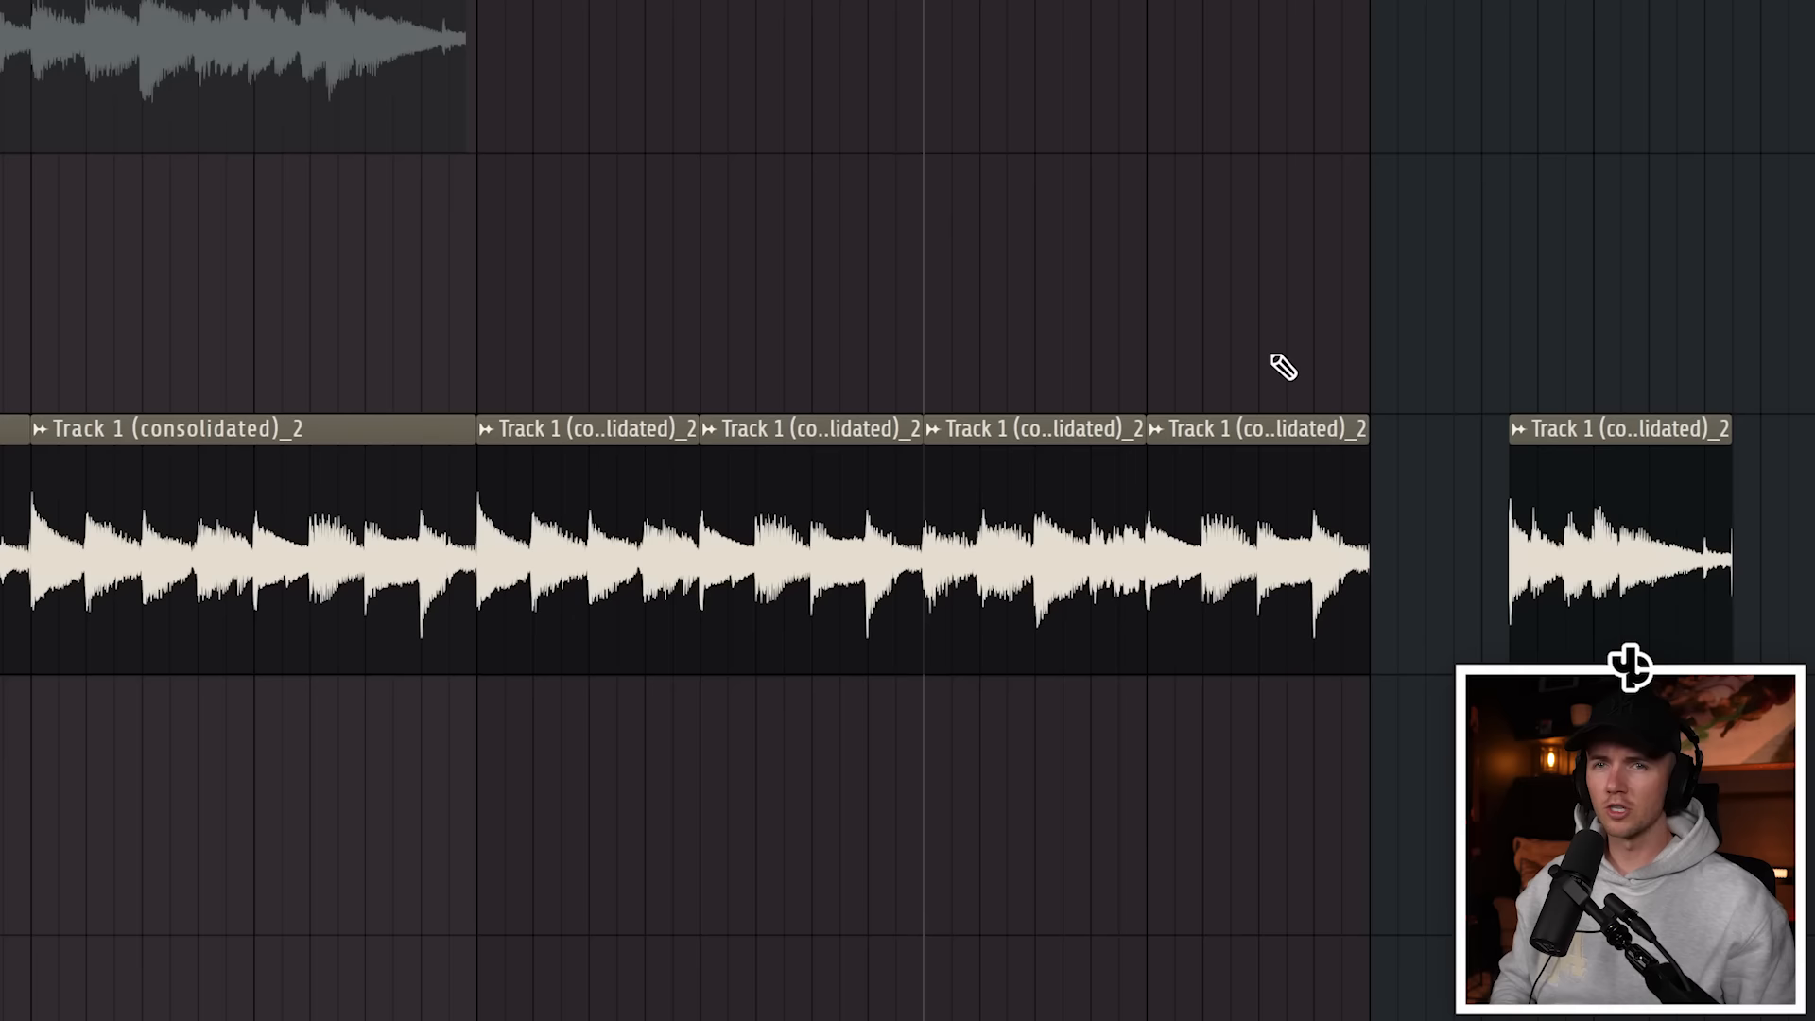
pyautogui.press('space')
pyautogui.scroll(3, 1542, 574)
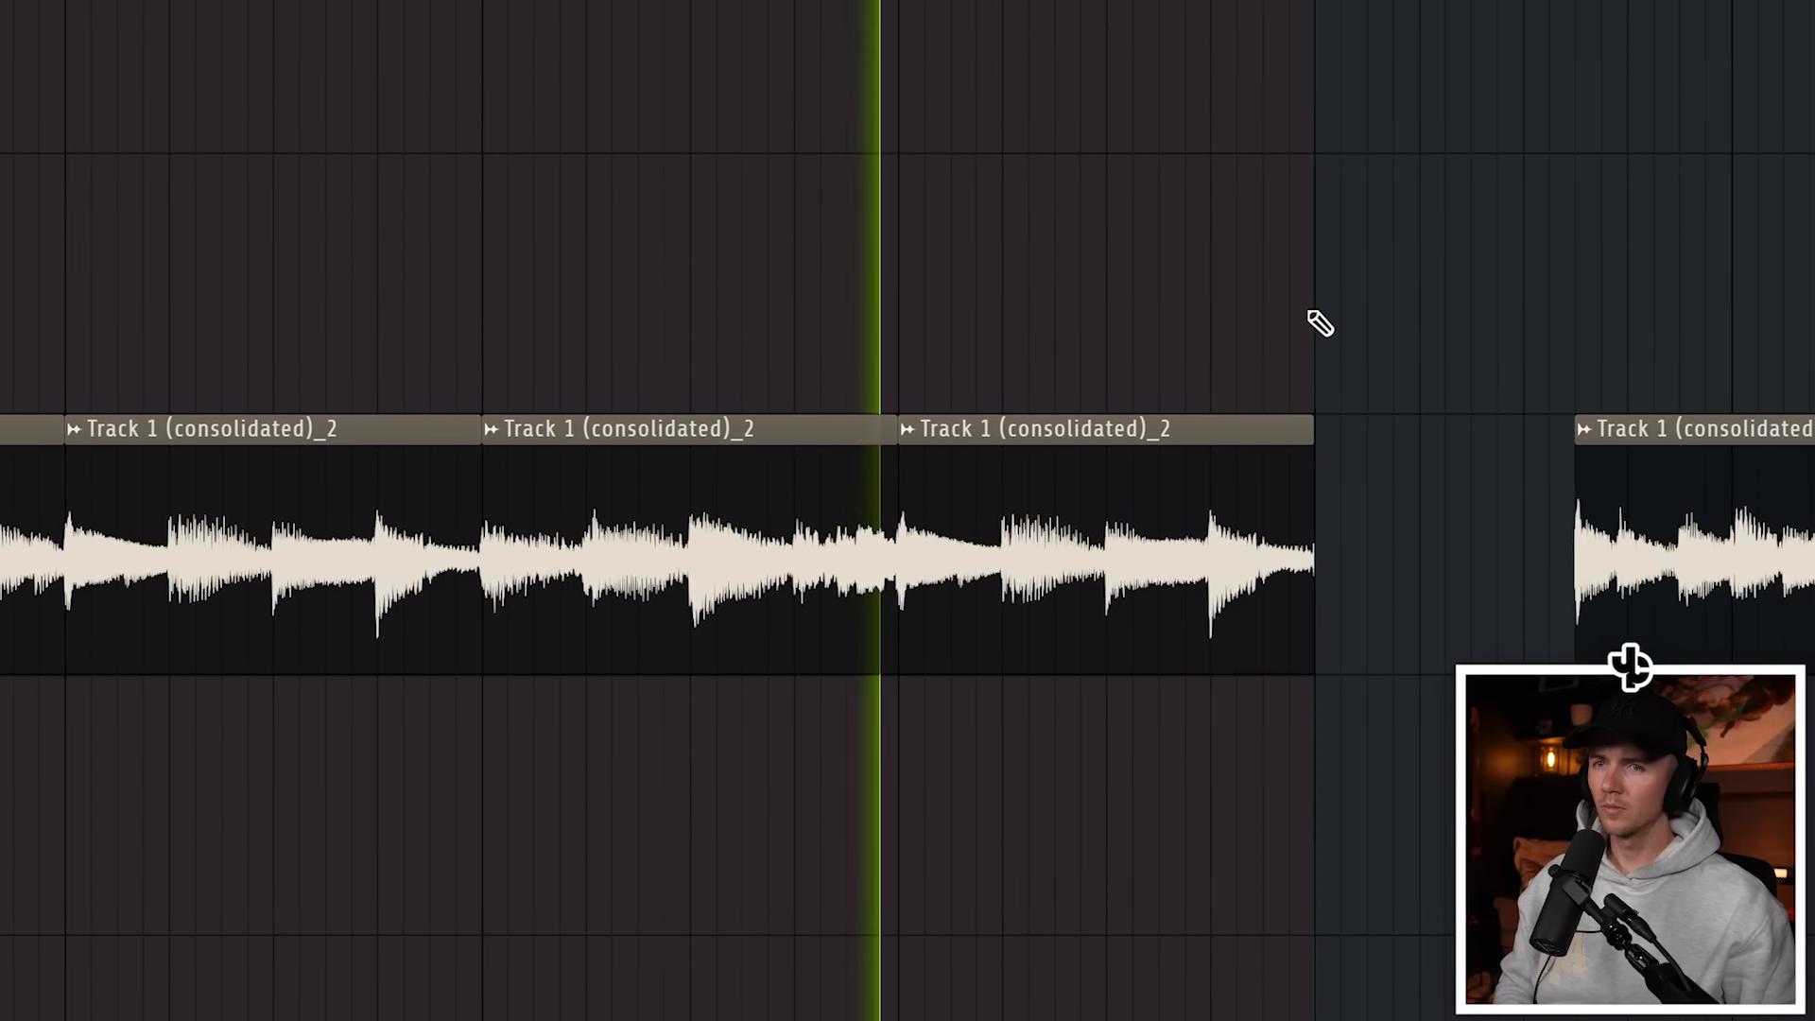
pyautogui.scroll(-2, 1318, 324)
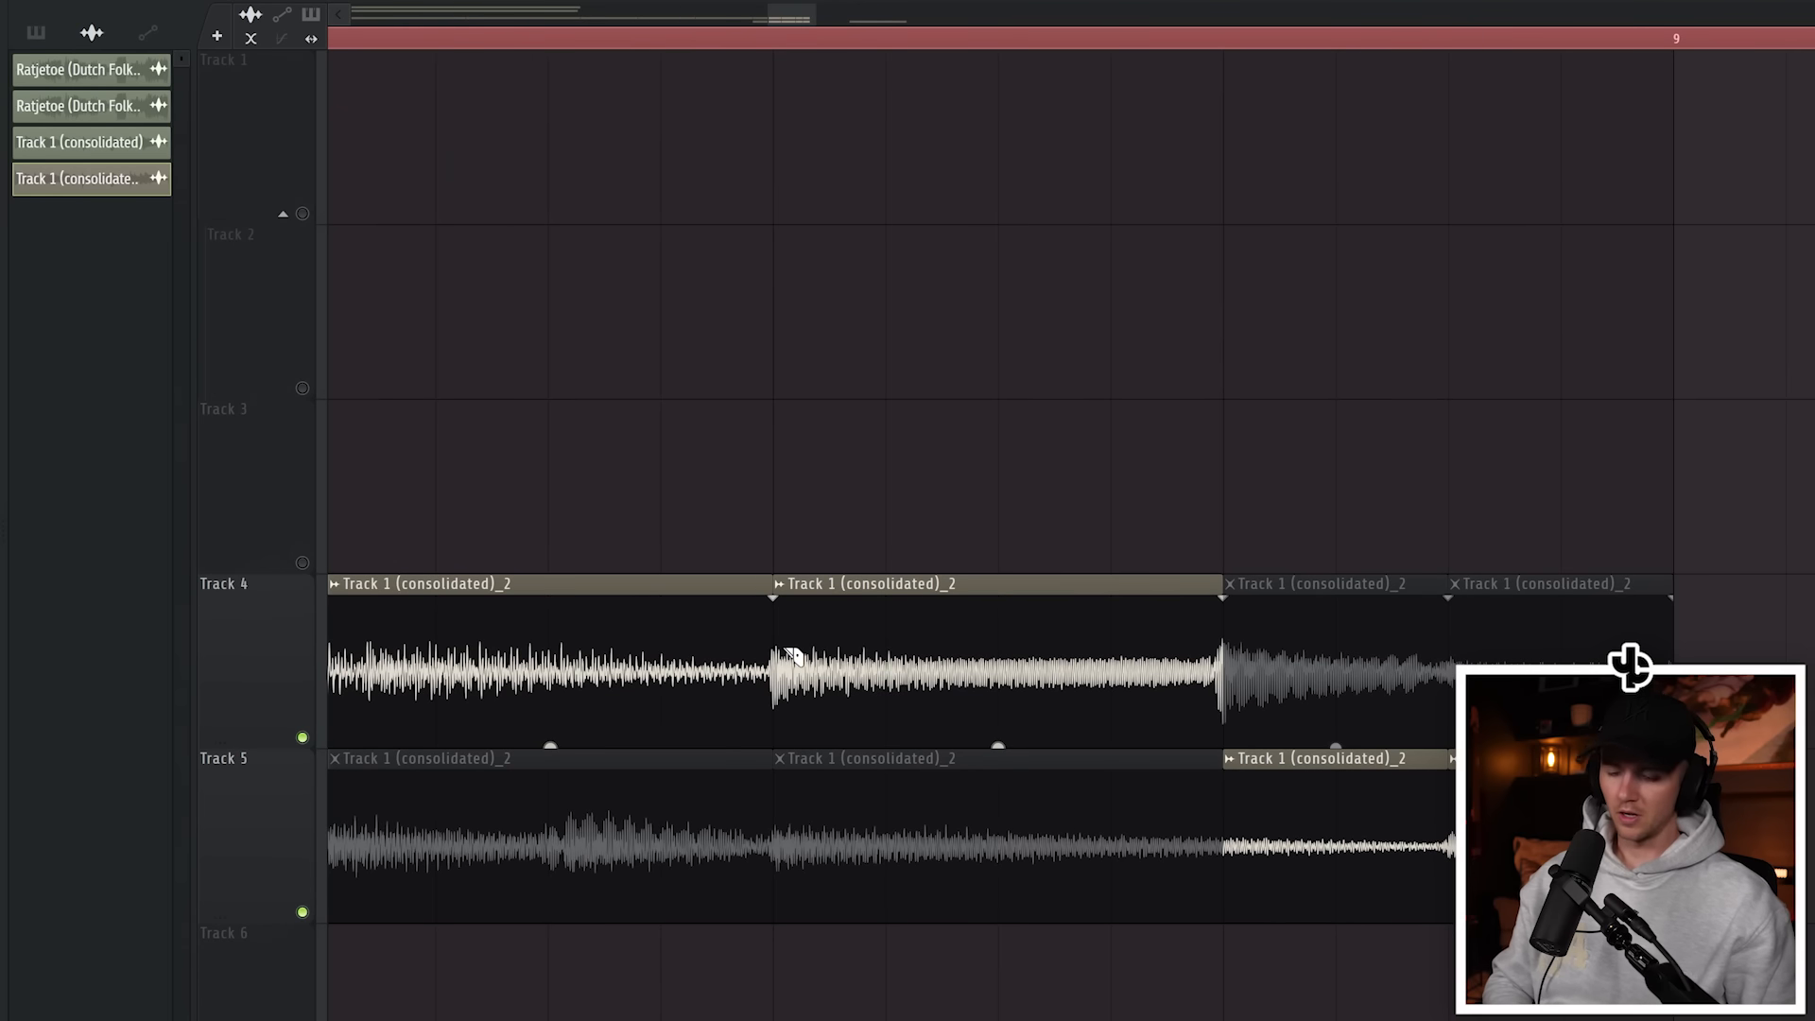
# Make the Track 4 slice near the end of bar 8 unique and extend its end over the muted slices following it.
pyautogui.rightClick(793, 655)
pyautogui.click(842, 779)
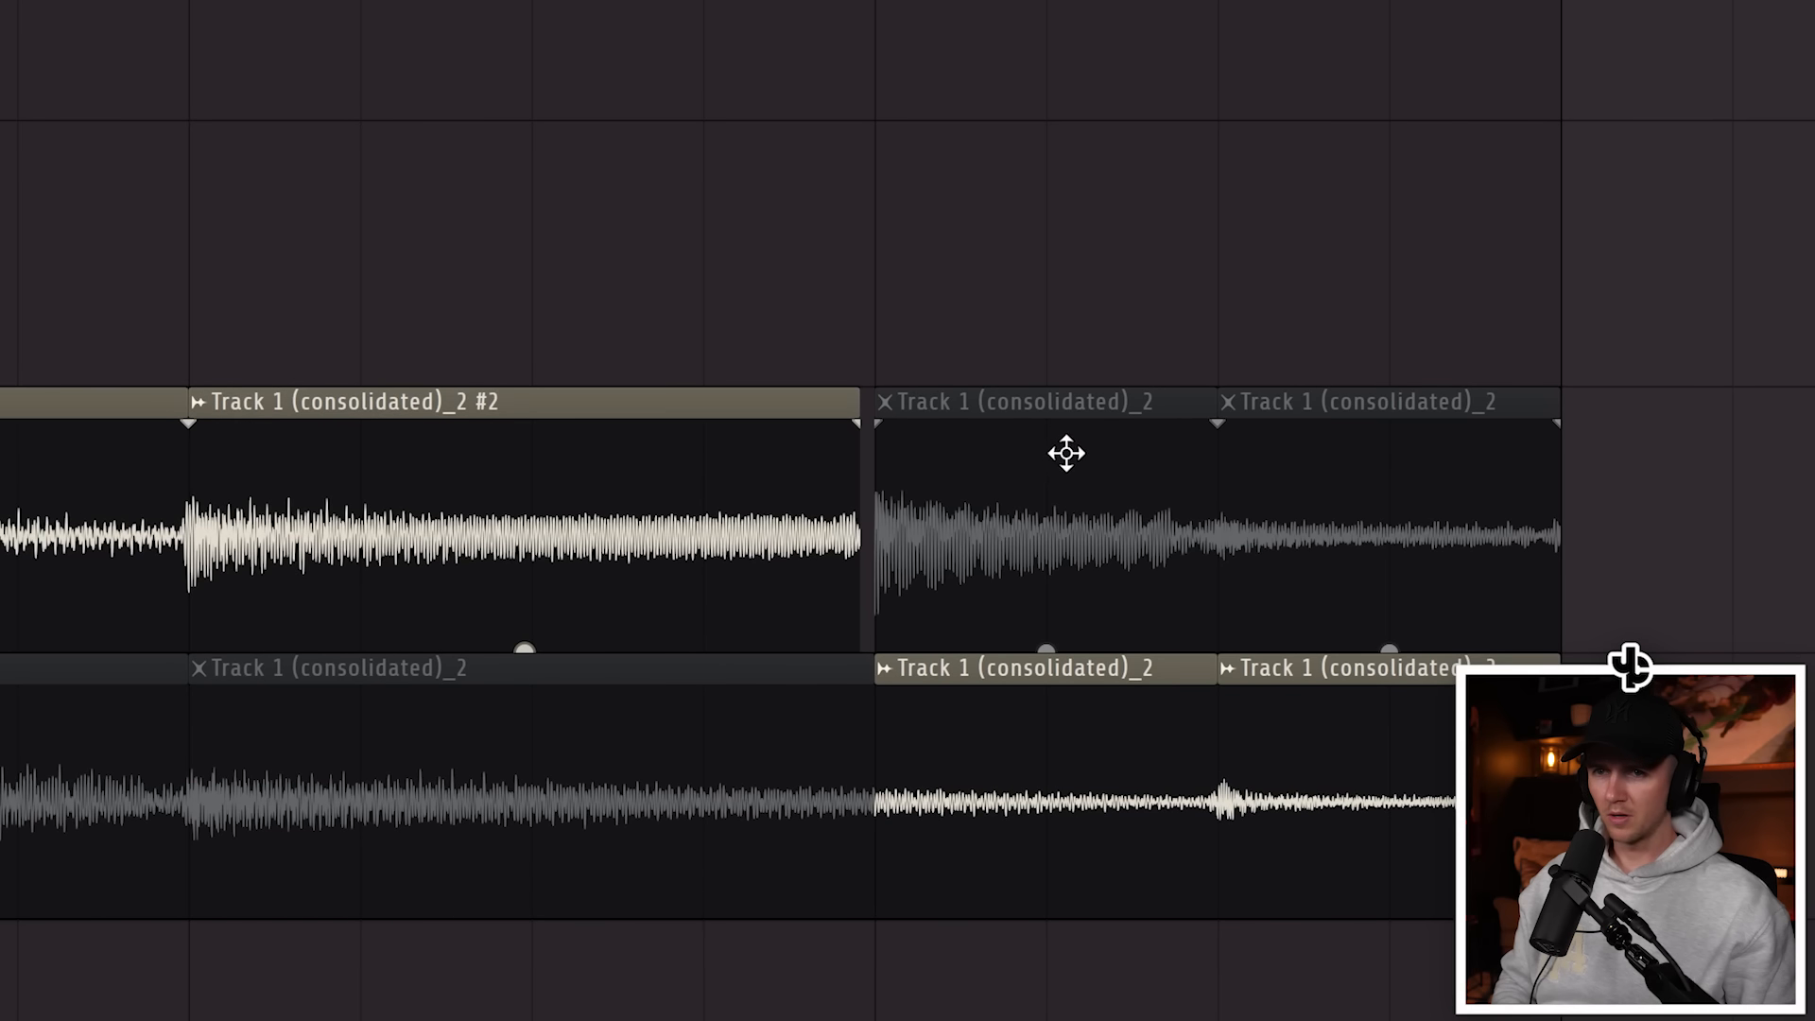
pyautogui.moveTo(858, 422); pyautogui.dragTo(1210, 427)
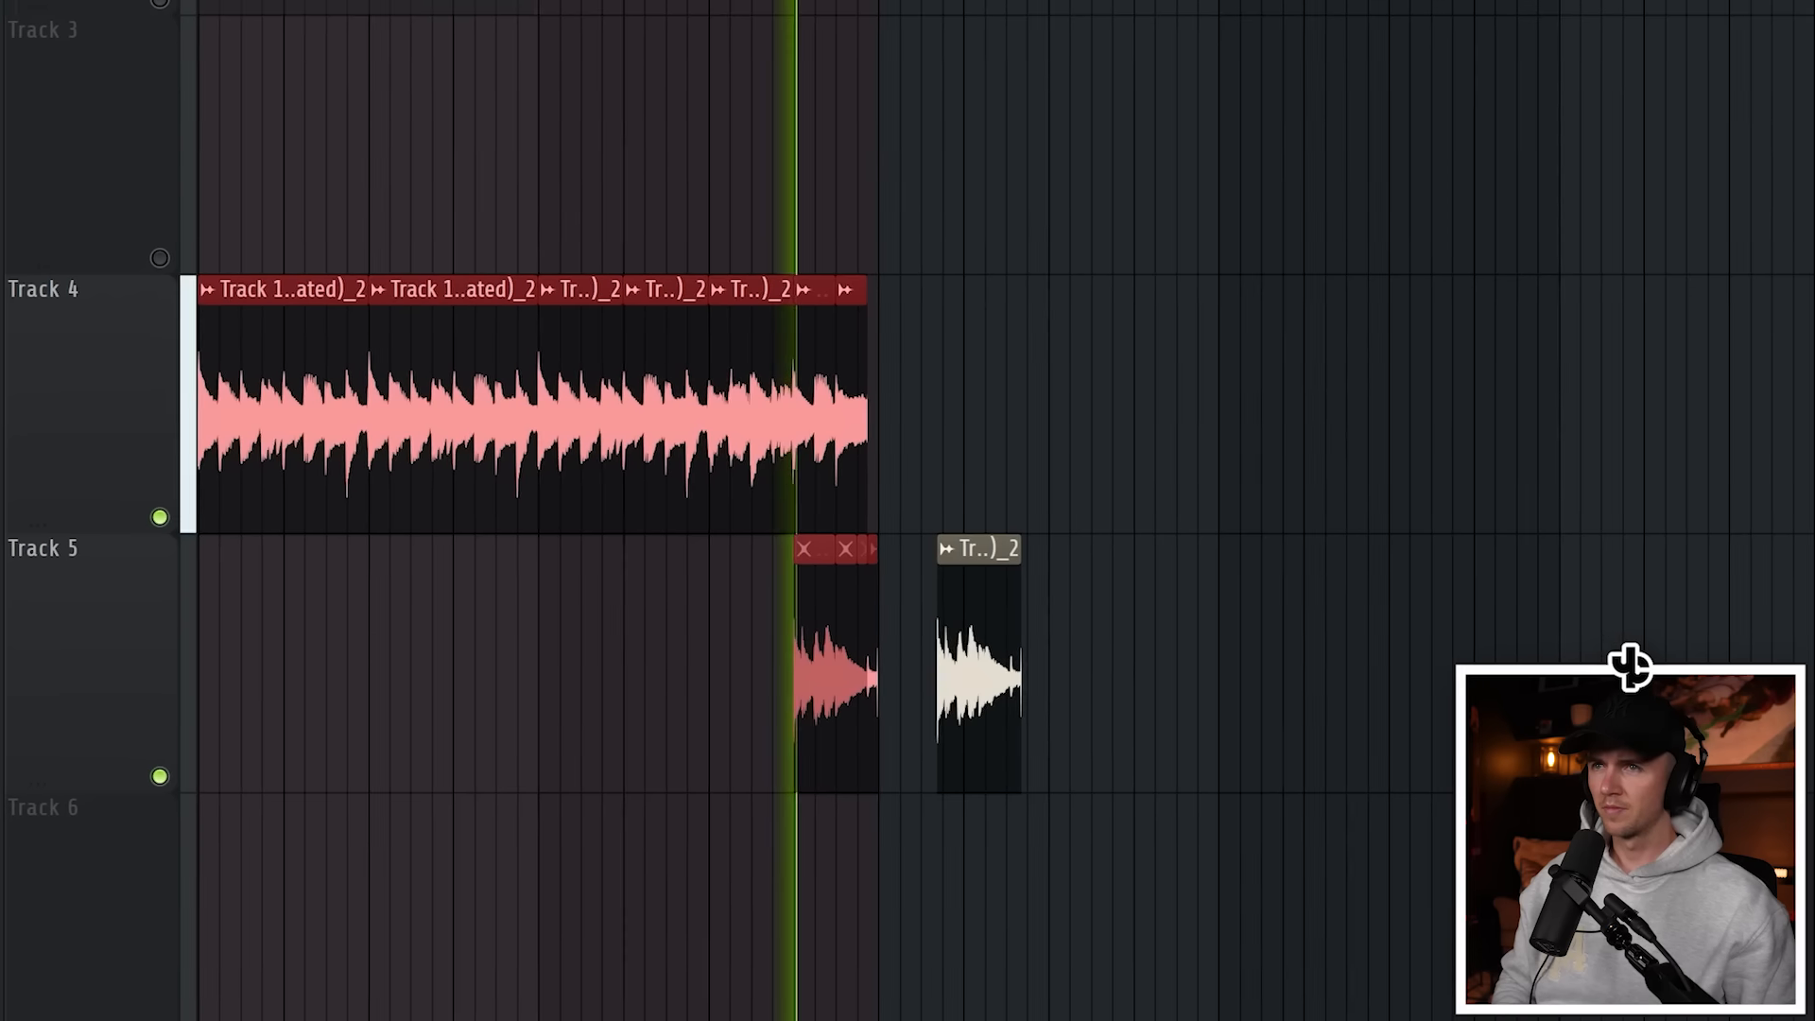
pyautogui.scroll(3, 570, 190)
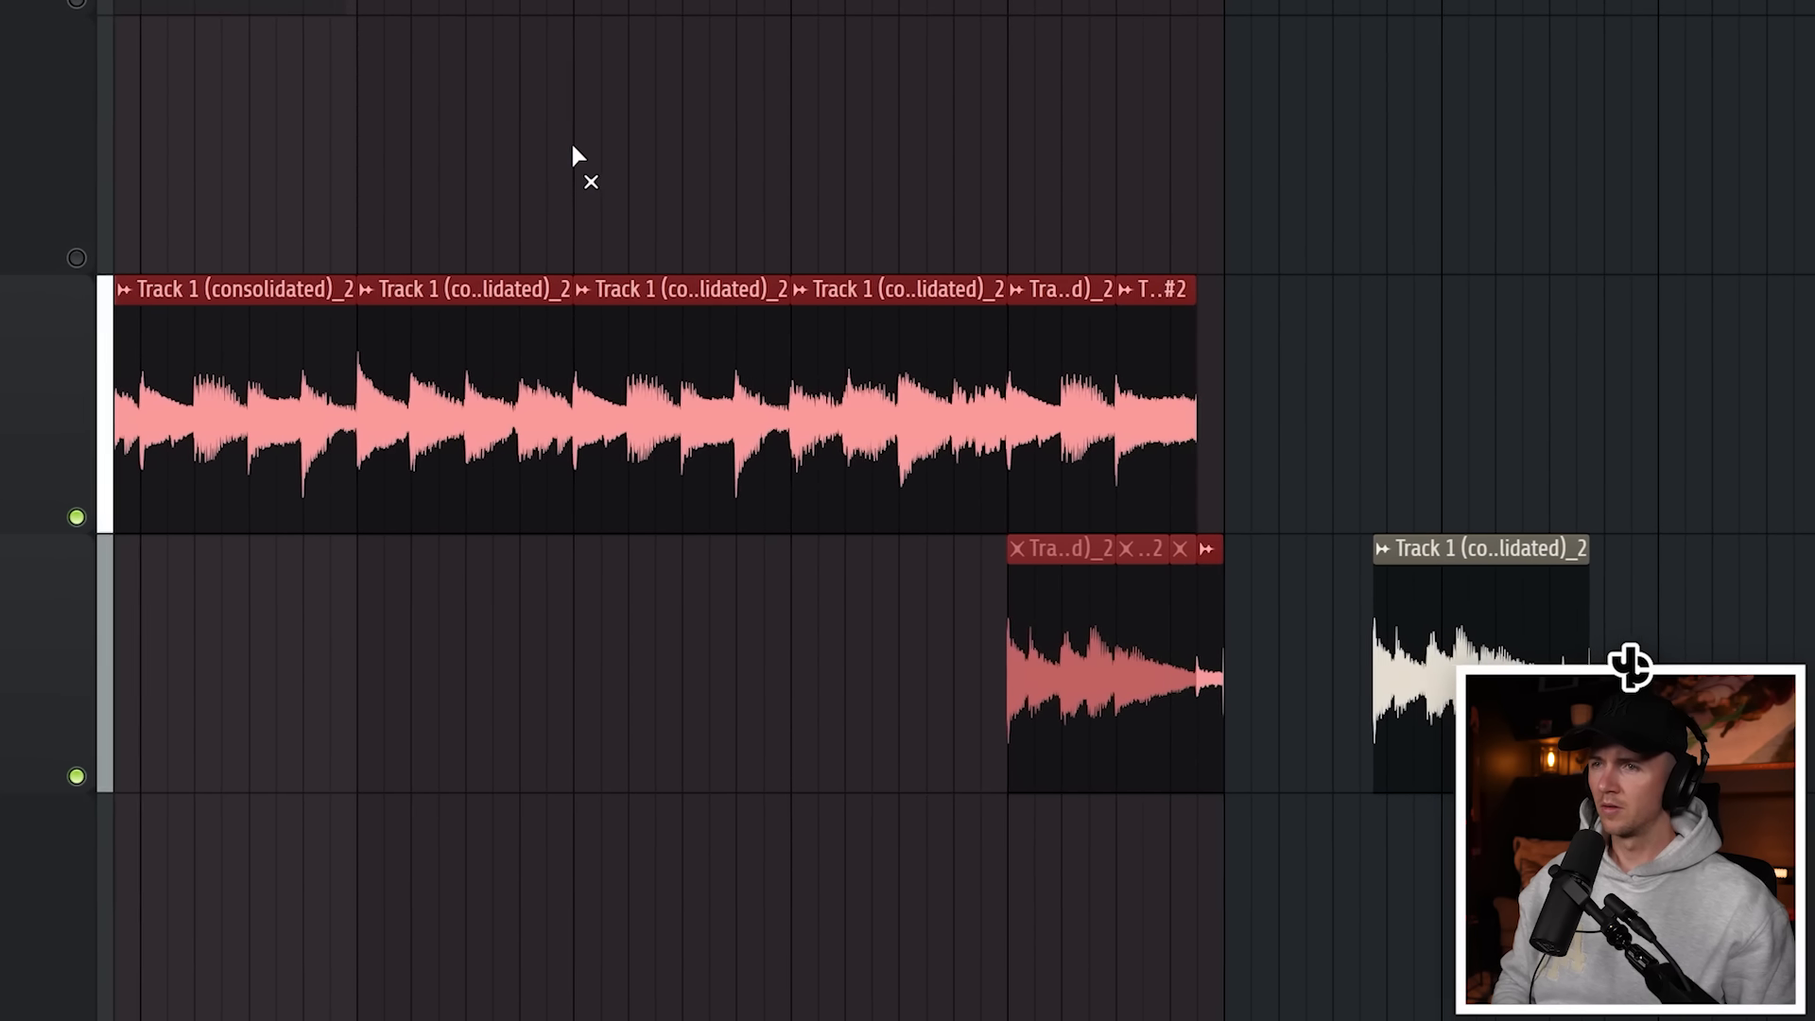
pyautogui.scroll(-3, 606, 149)
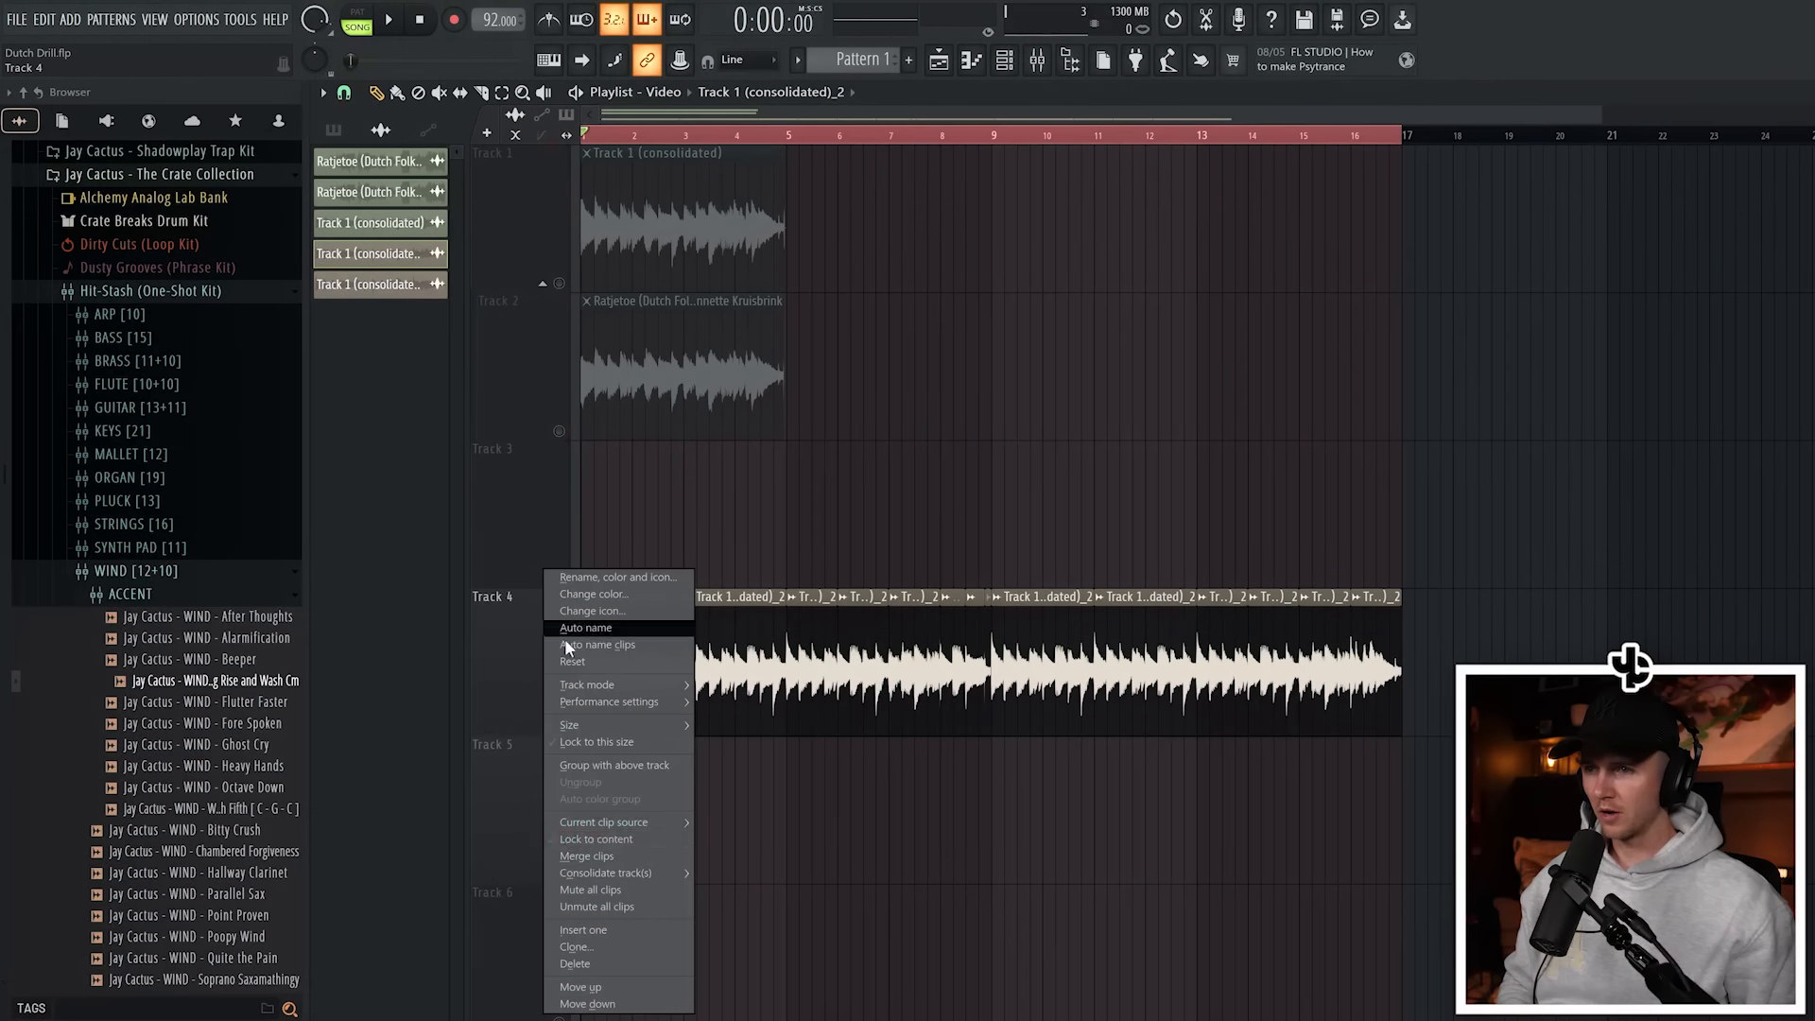
# Consolidate Track 4 over the time selection into one audio clip and open that clip's channel settings.
pyautogui.moveTo(639, 873)
pyautogui.click(752, 871)
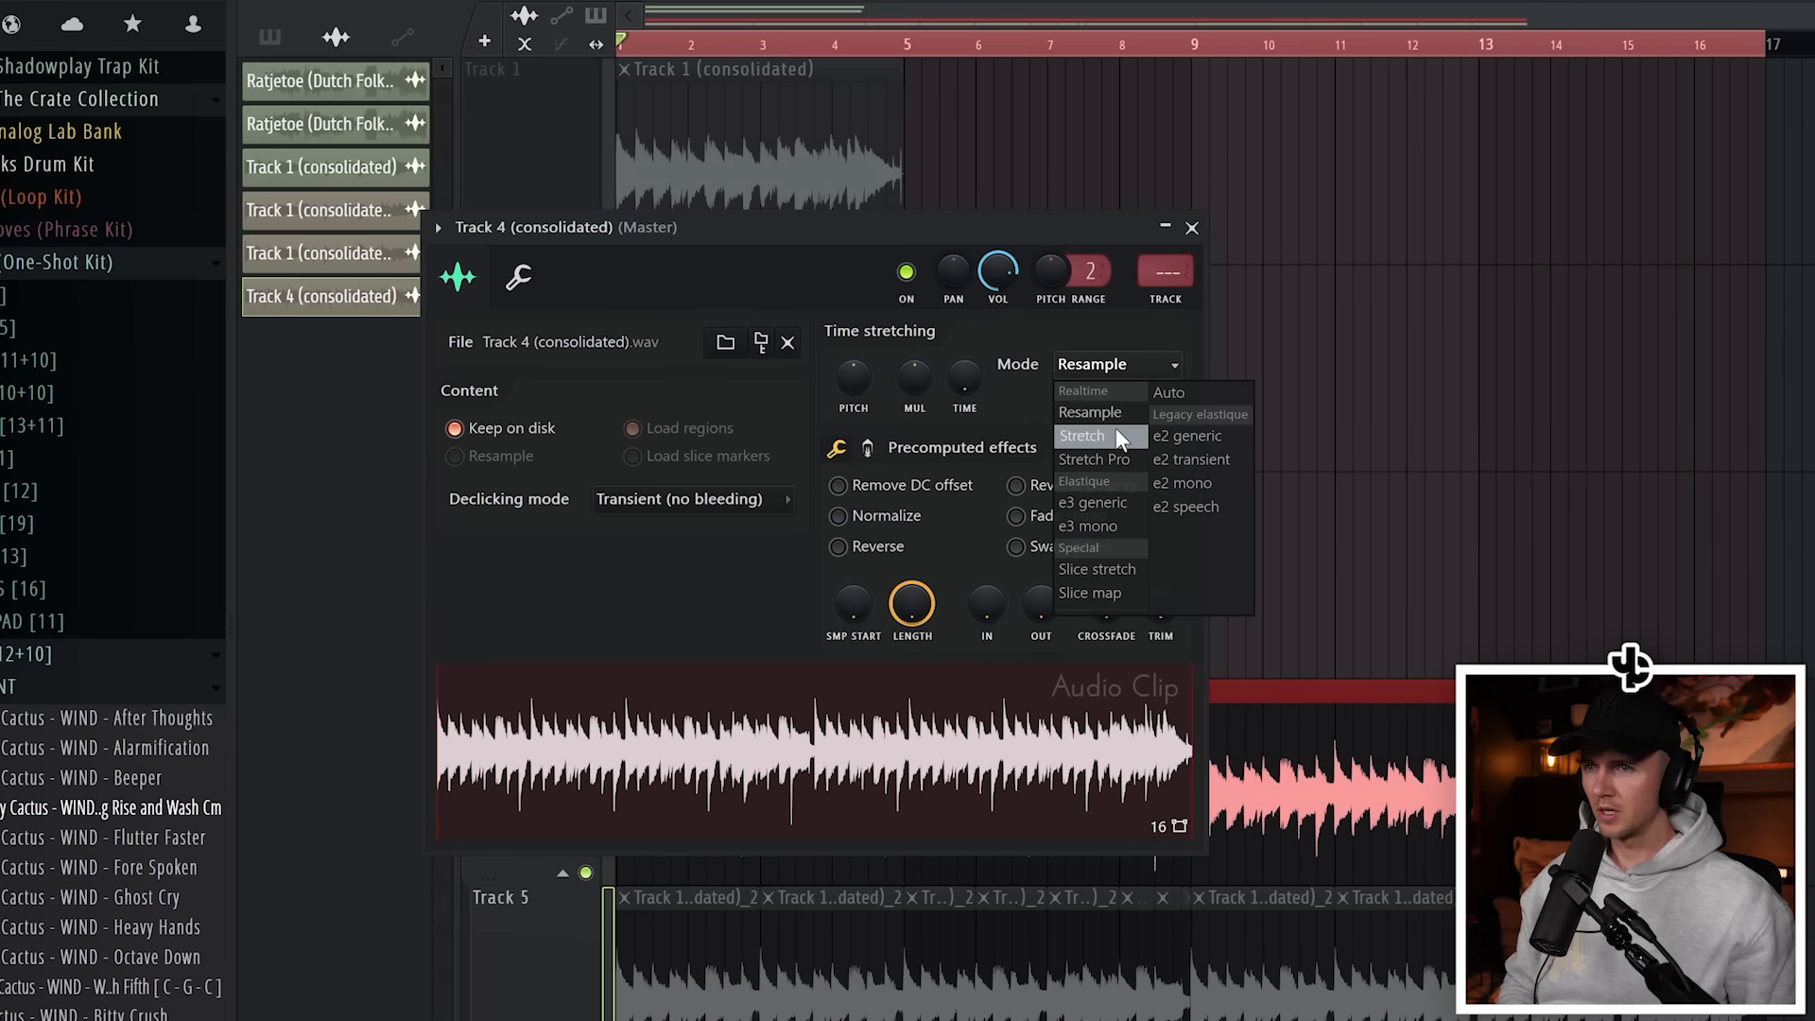
pyautogui.click(1004, 274)
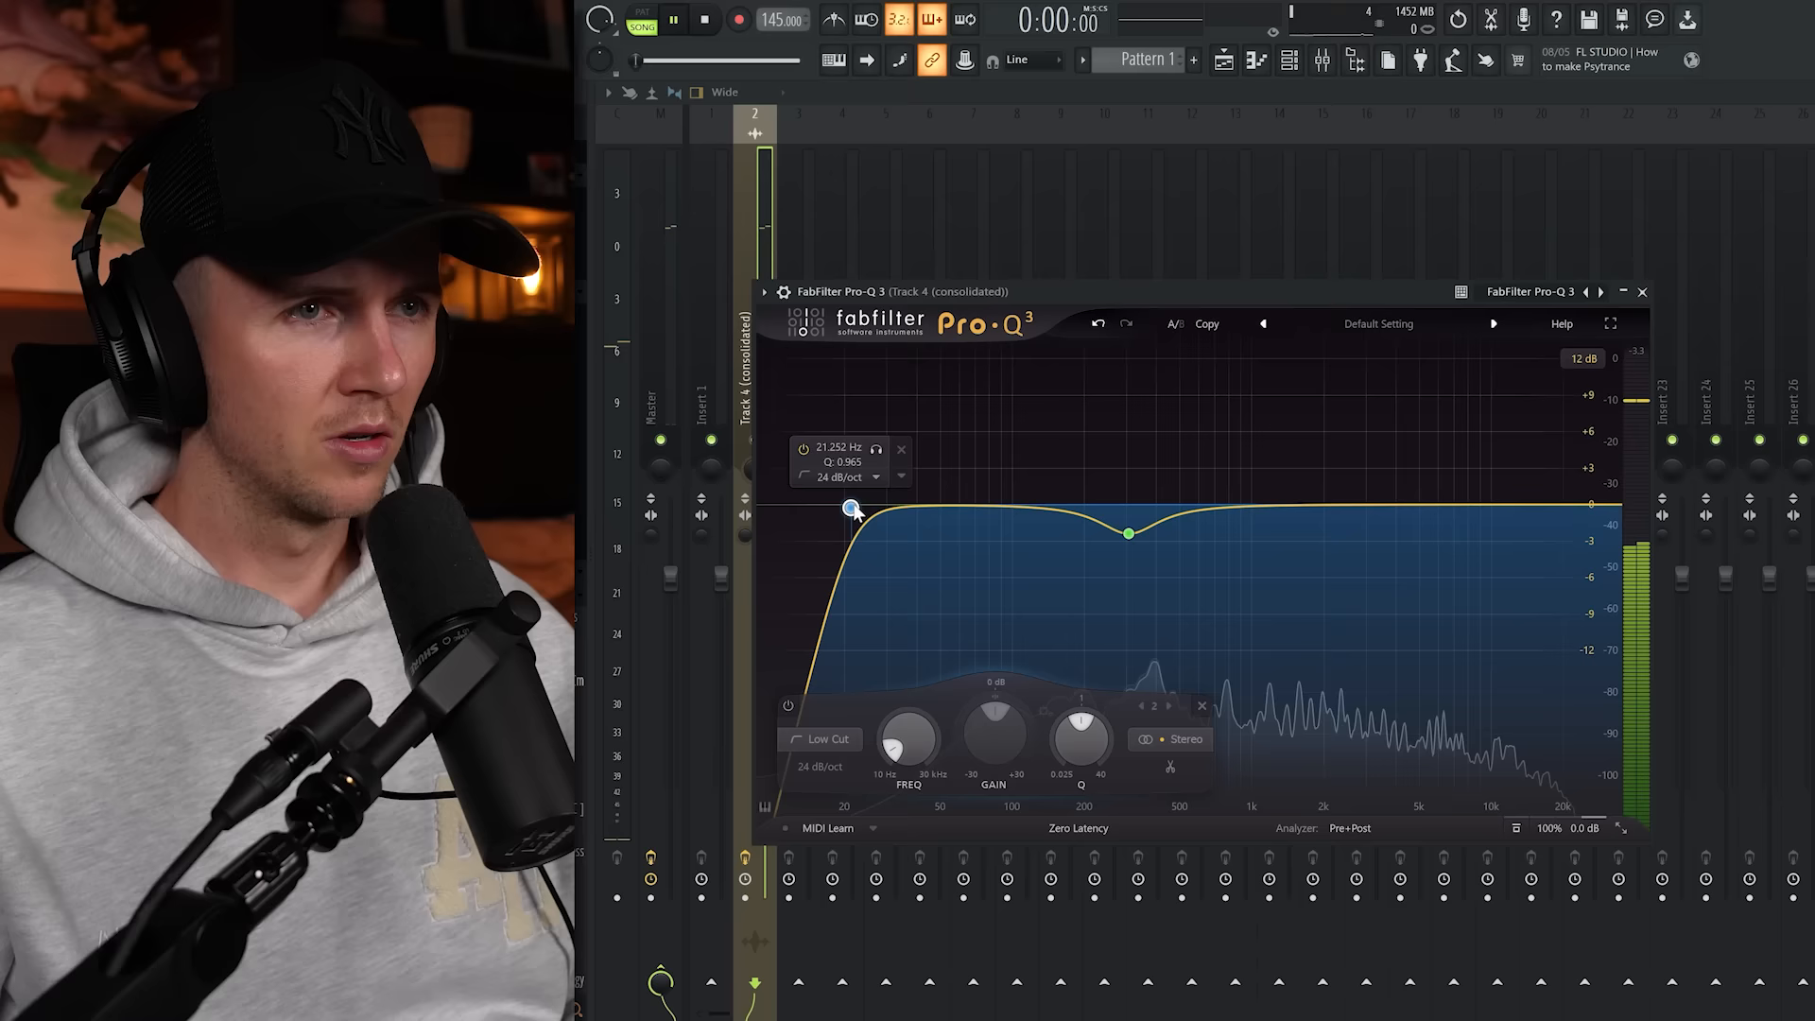
# Raise the sample's low cut in FabFilter Pro-Q 3 to about 50 Hz and fine-tune the bell cut near 300 Hz.
pyautogui.moveTo(851, 515); pyautogui.dragTo(938, 502)
pyautogui.click(1124, 528)
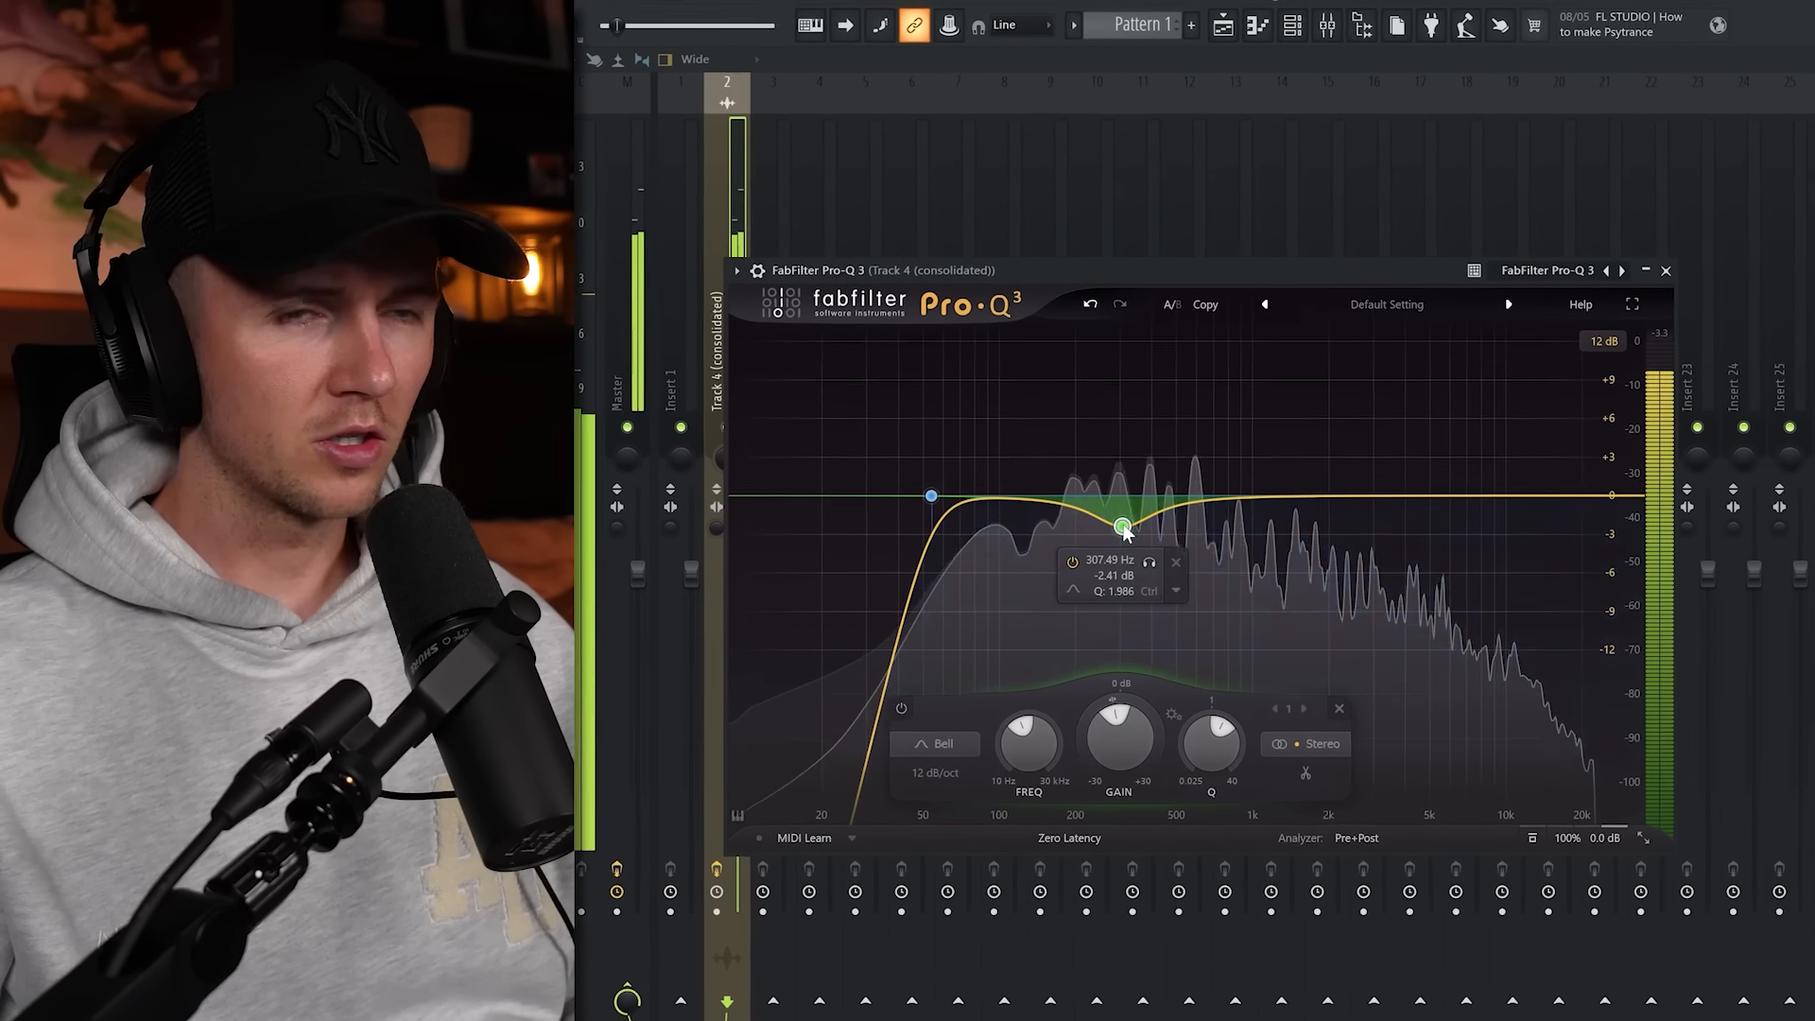
pyautogui.moveTo(1121, 526); pyautogui.dragTo(1112, 523)
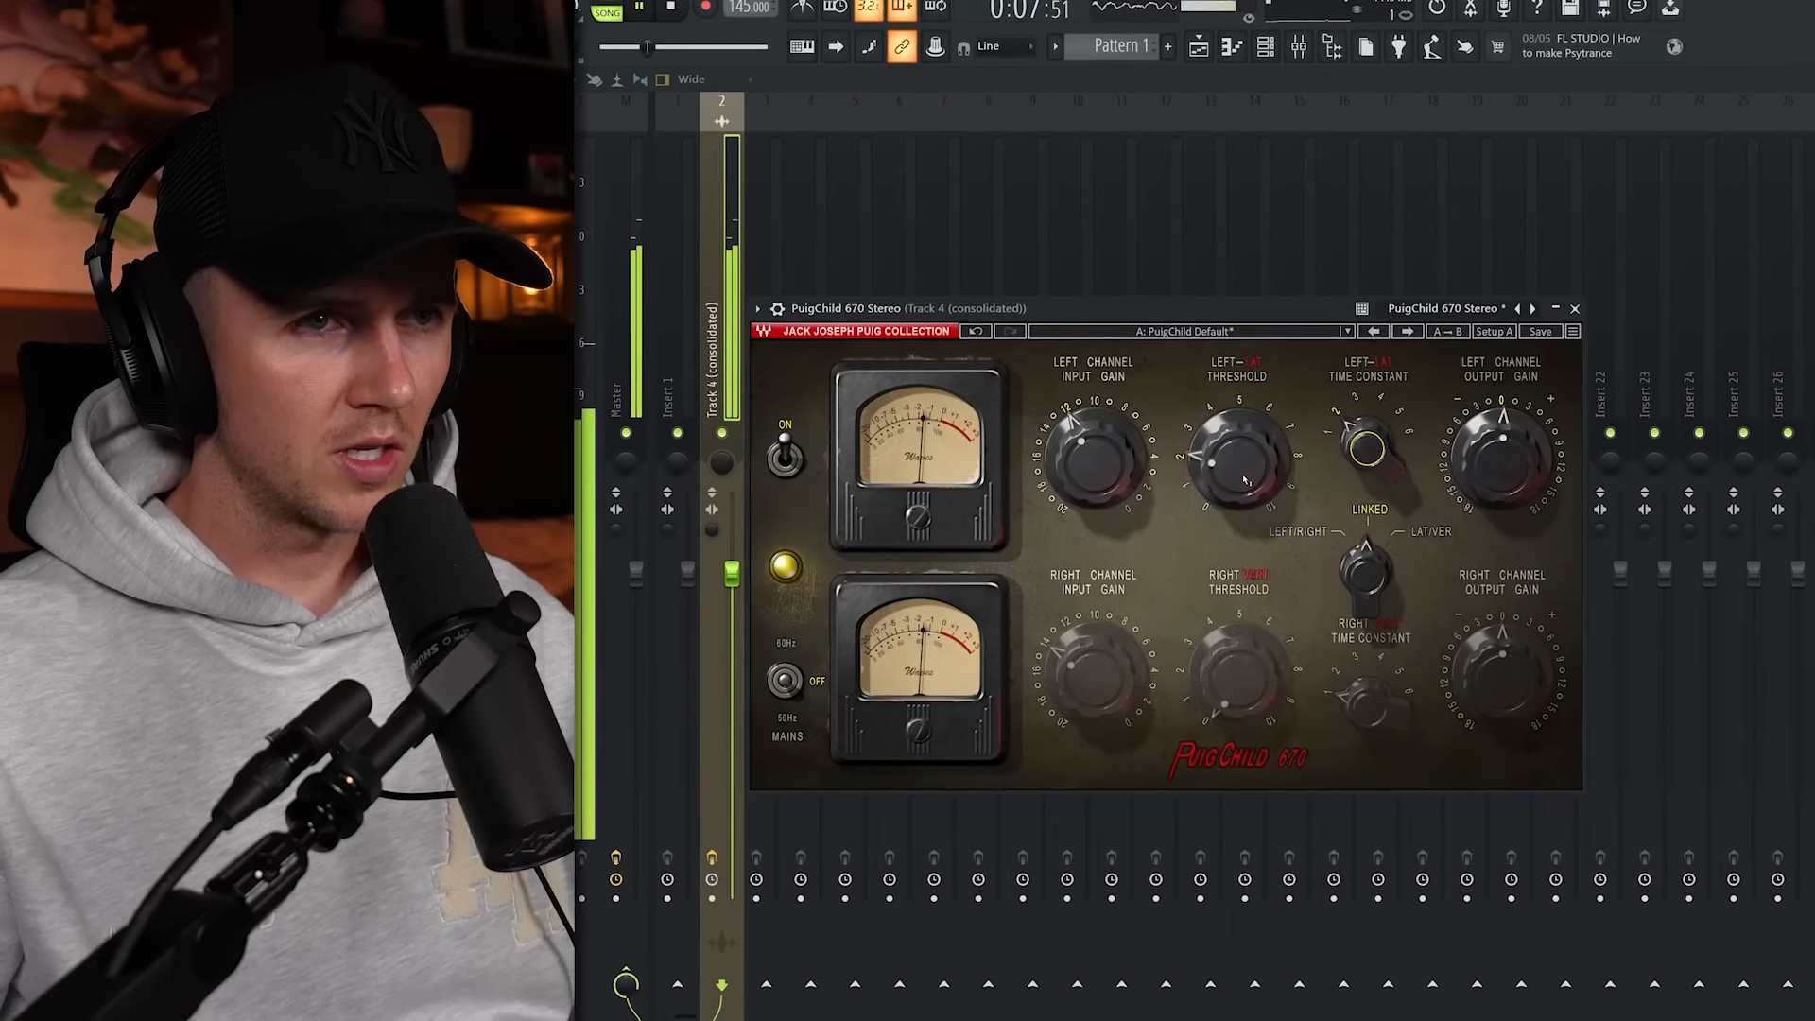
# Adjust the left channel threshold and output gain of the PuigChild 670 compressor on the sample.
pyautogui.moveTo(1245, 481); pyautogui.dragTo(1245, 471)
pyautogui.moveTo(1524, 484); pyautogui.dragTo(1542, 454)
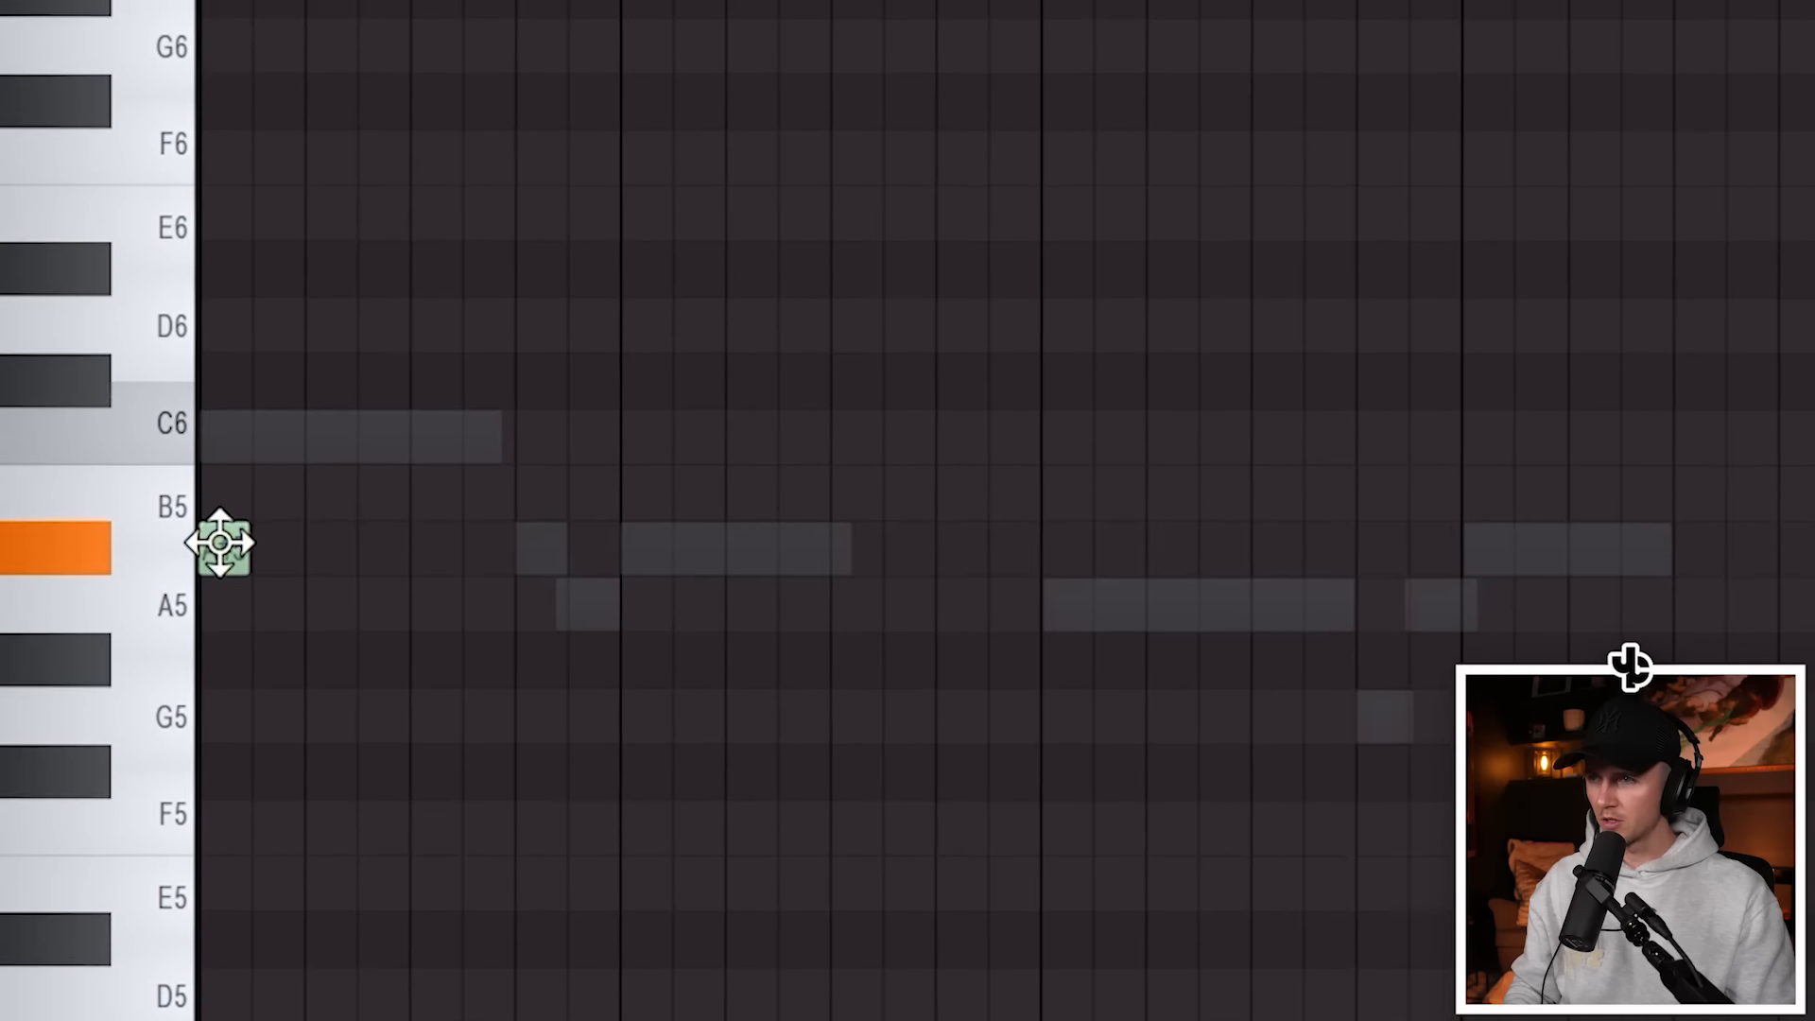
# Write a short A#5, C6, A#5, A5 phrase for the UVIWorkstation channel and duplicate it across eight bars.
pyautogui.click(219, 544)
pyautogui.click(444, 437)
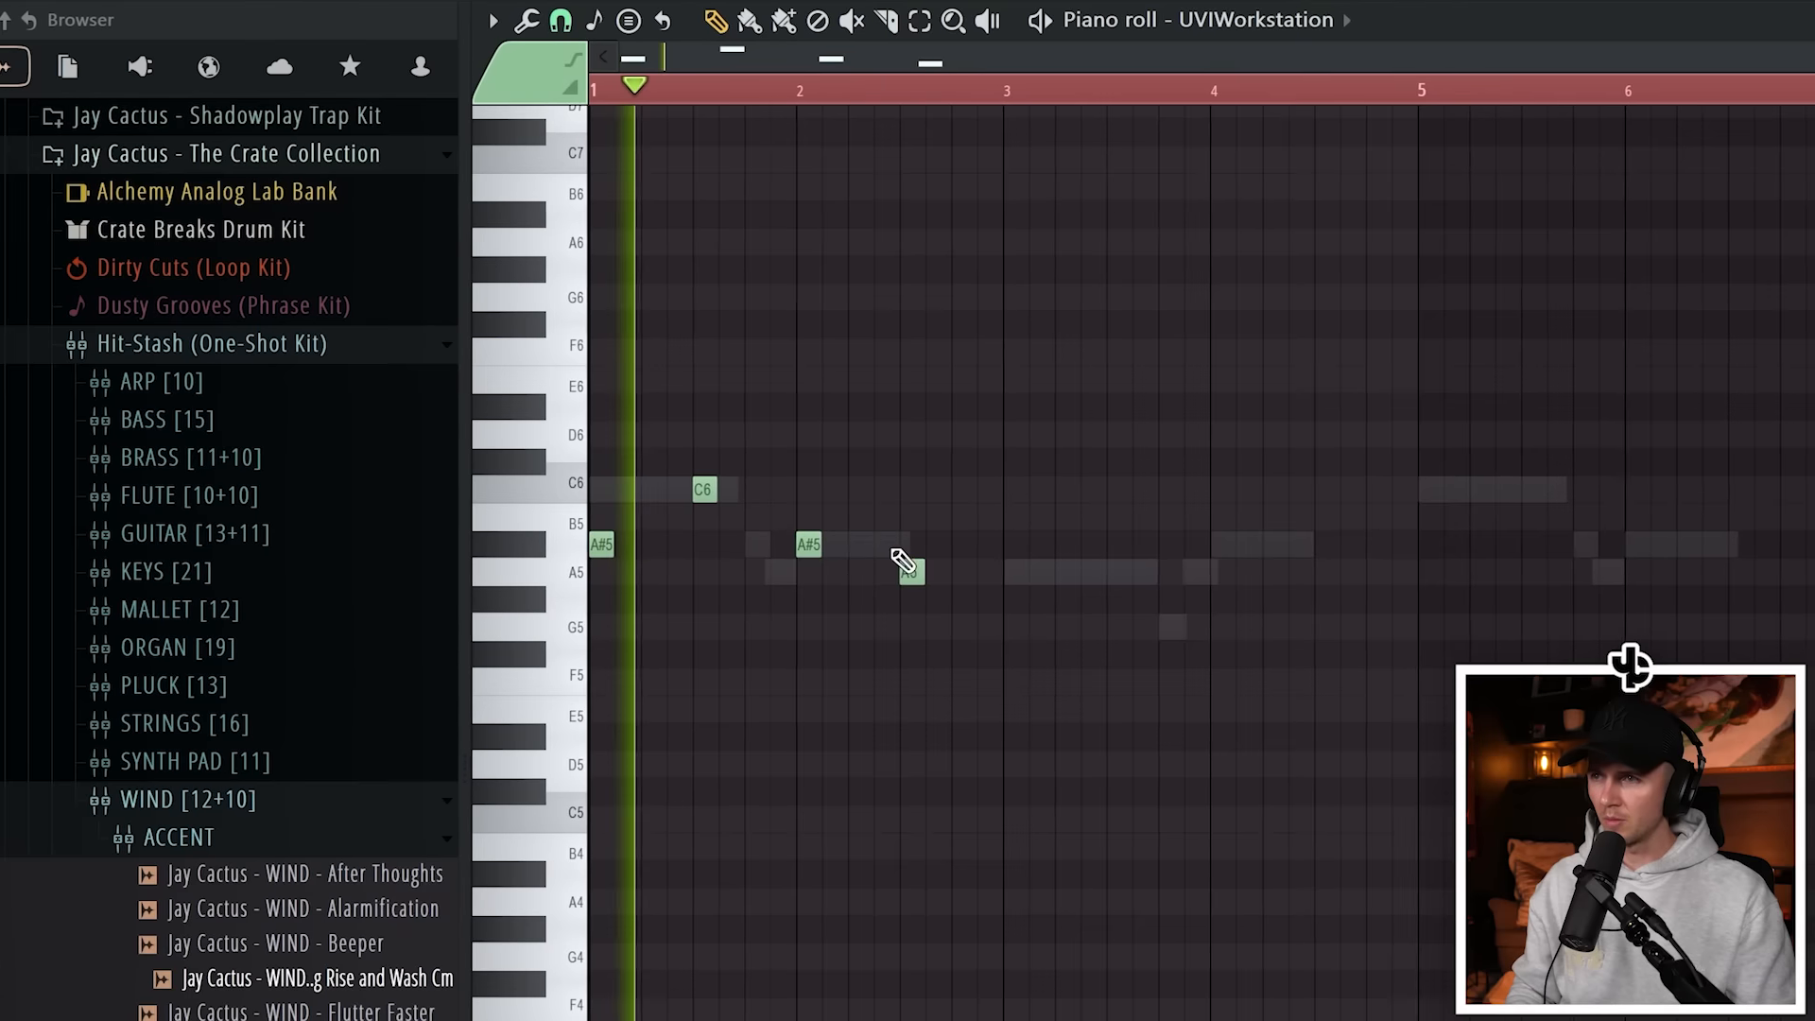
pyautogui.moveTo(507, 546); pyautogui.dragTo(1032, 559)
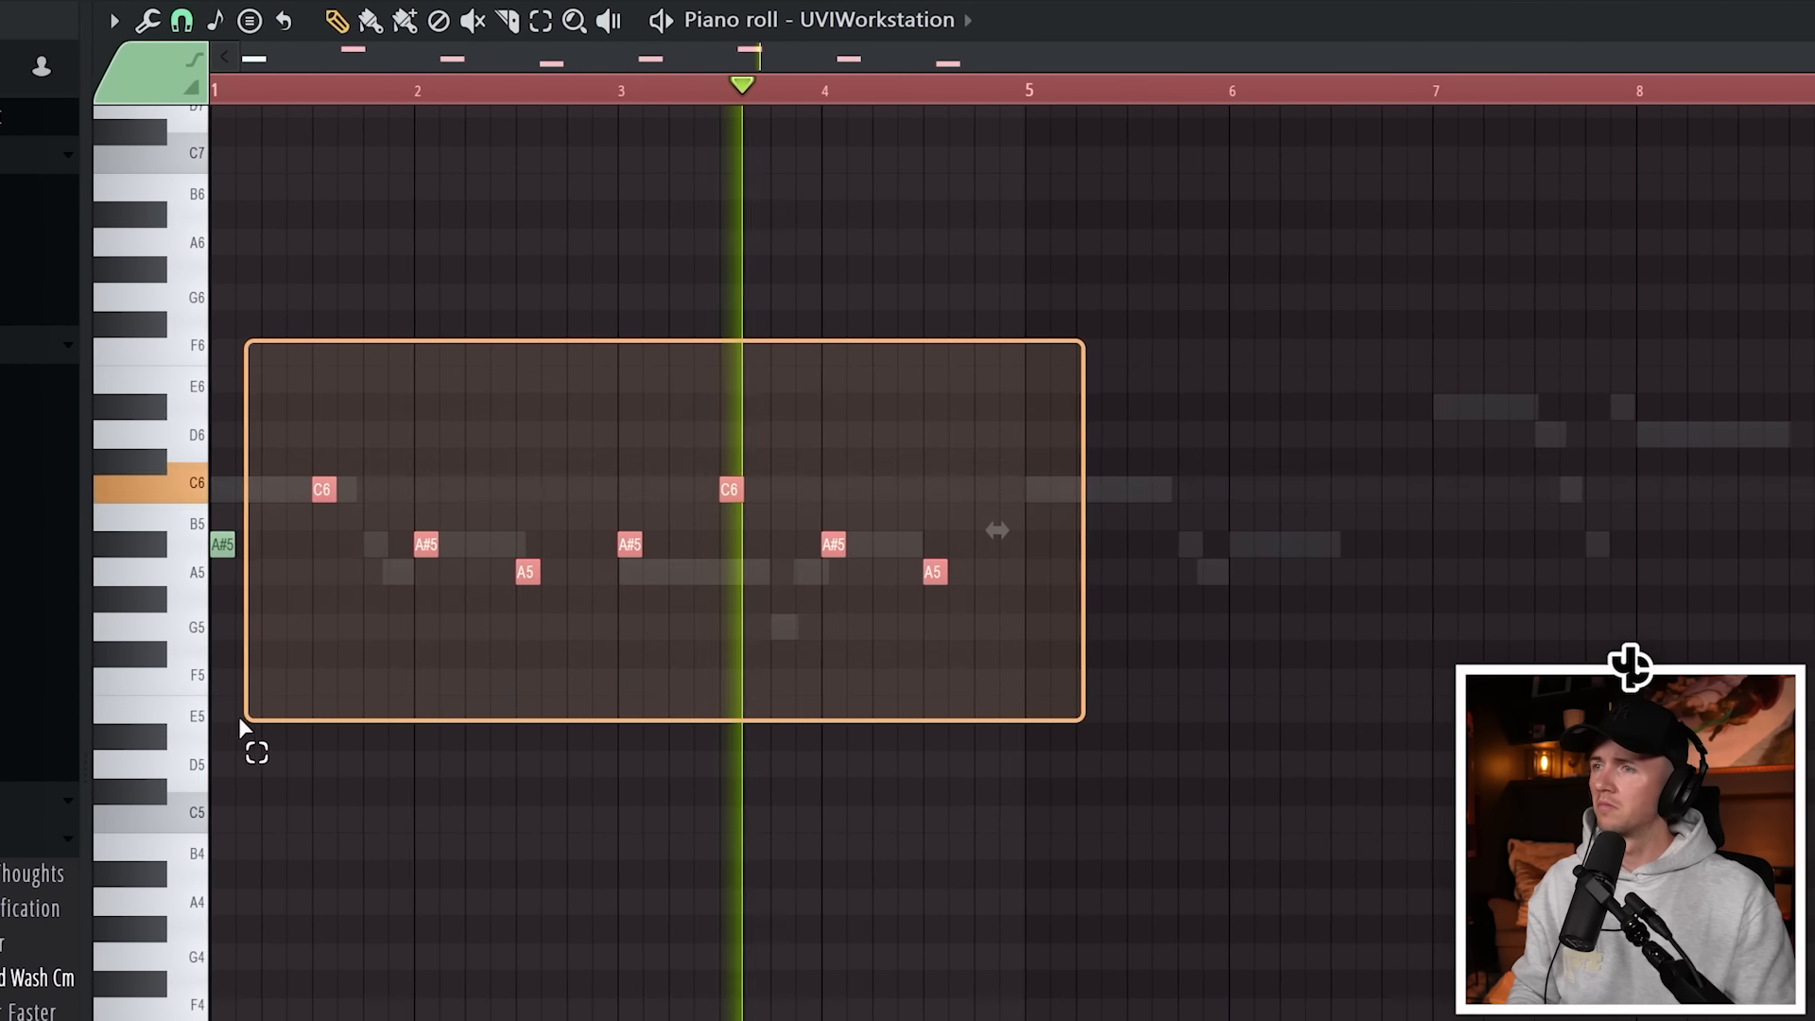
pyautogui.moveTo(189, 555); pyautogui.dragTo(924, 542)
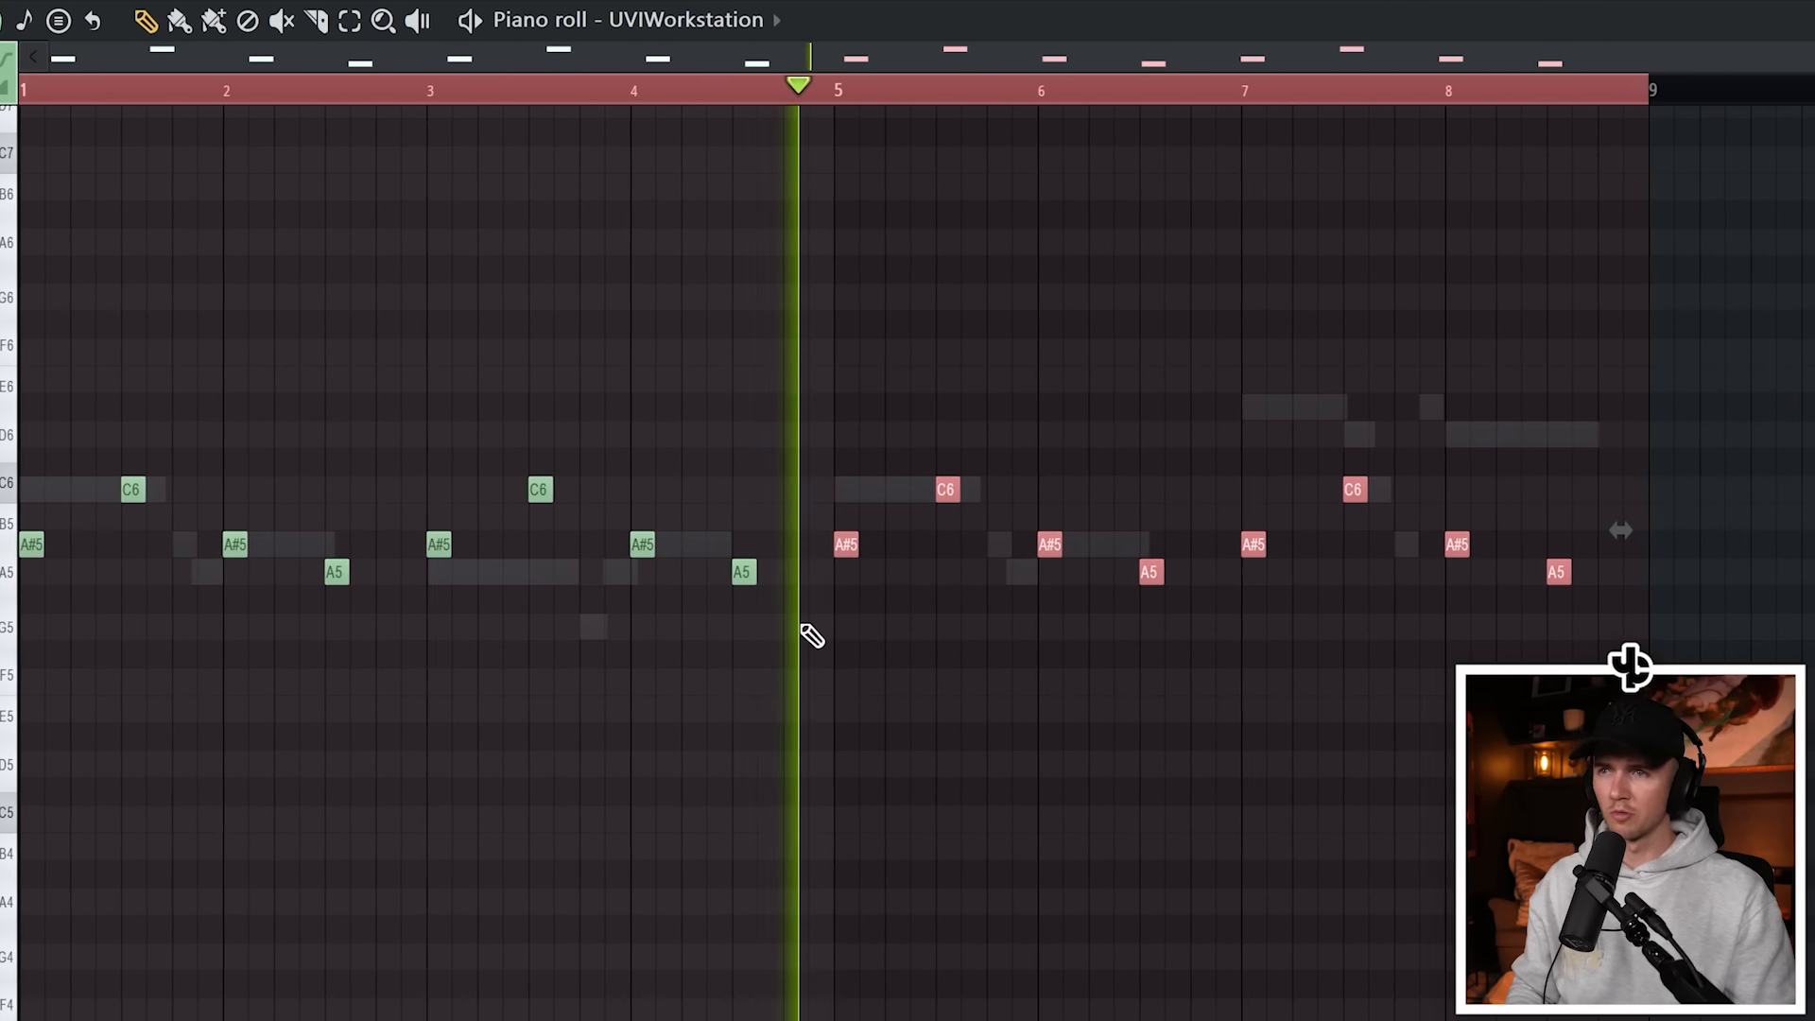
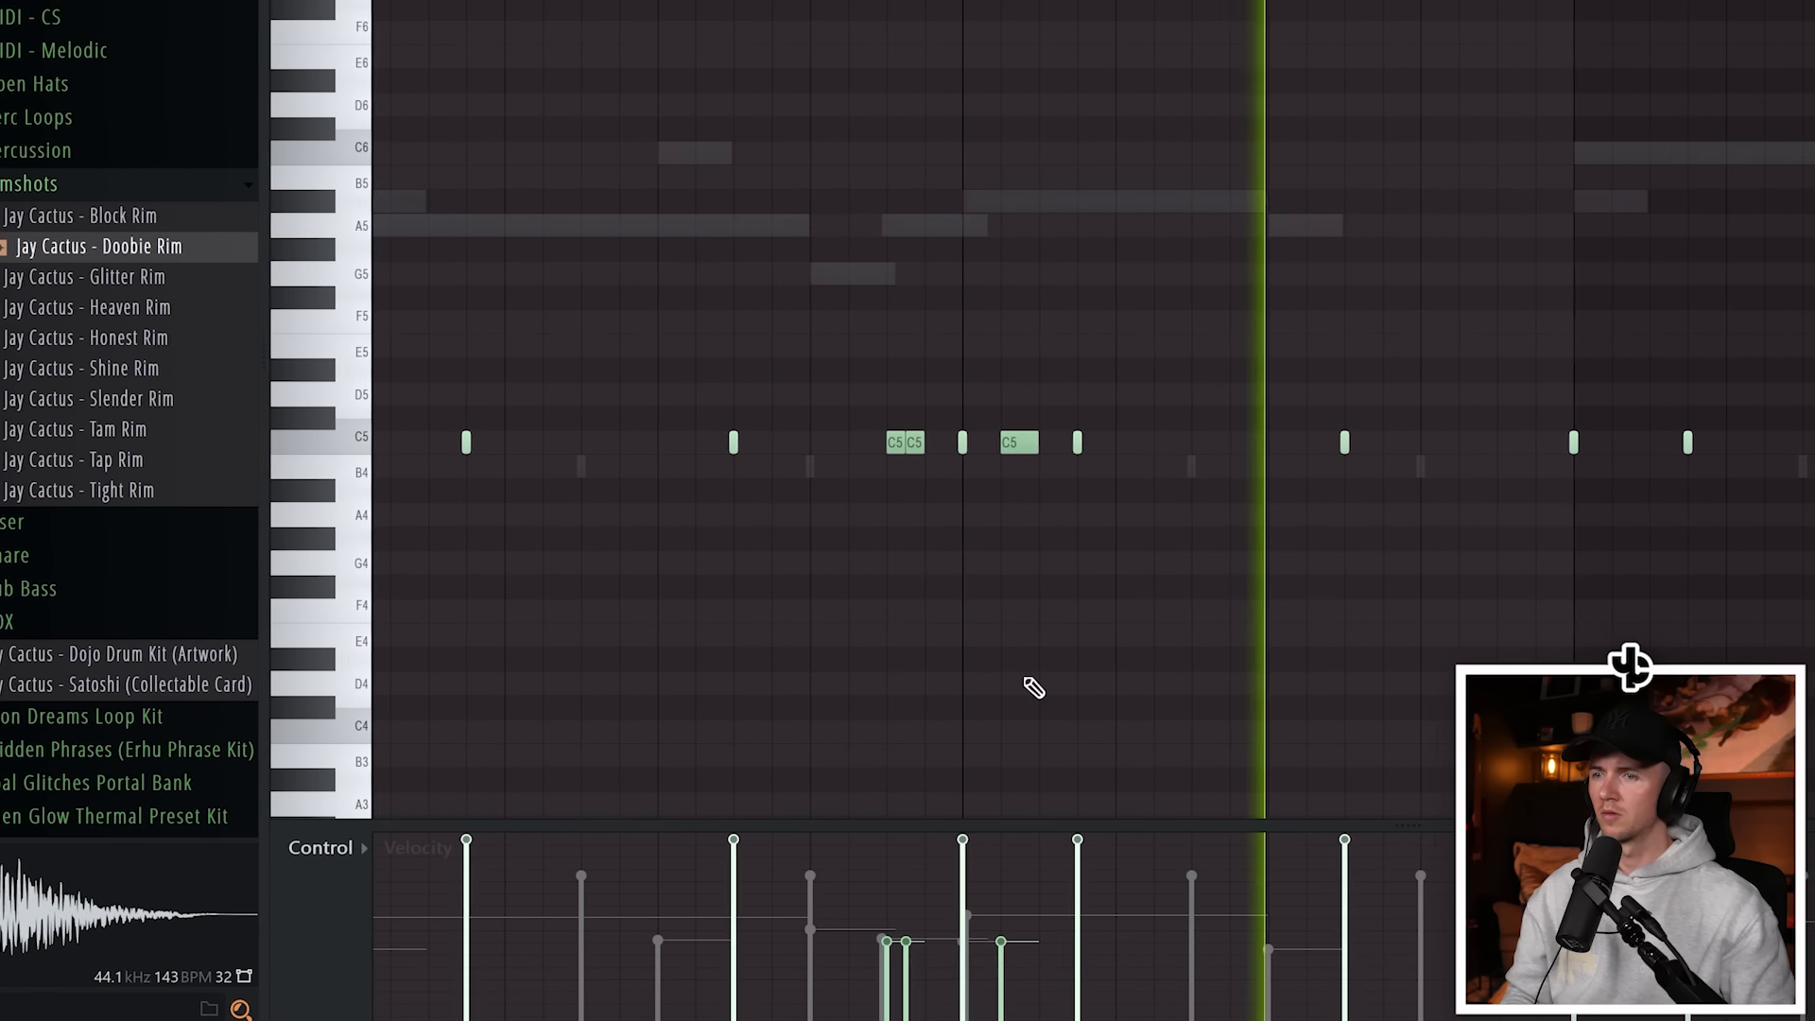
# Delete a group of C5 hits from the percussion pattern in the piano roll and select all remaining notes.
pyautogui.scroll(-4, 1033, 638)
pyautogui.moveTo(1757, 264); pyautogui.dragTo(885, 515)
pyautogui.press('Delete')
pyautogui.hotkey('ctrl', 'a')
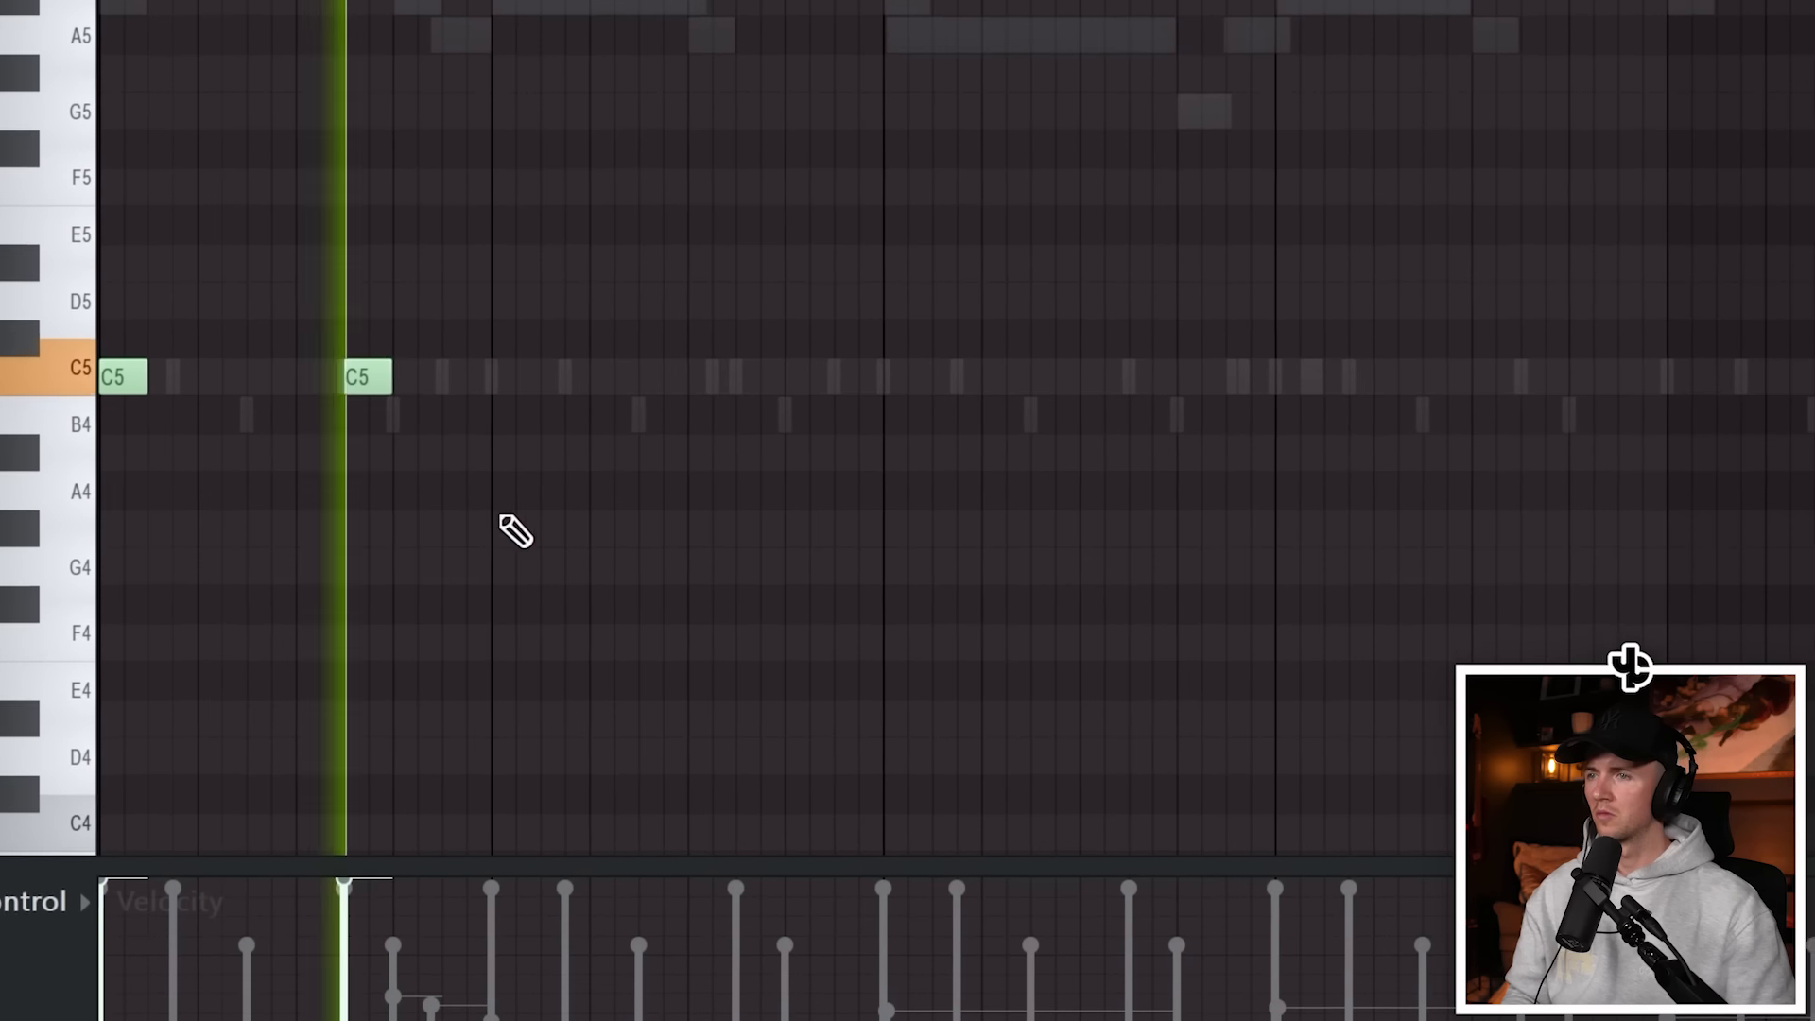
# Build the 808 bass line with two G4 notes in bar 2 and C5 notes followed by a D#5 in bar 3.
pyautogui.click(510, 566)
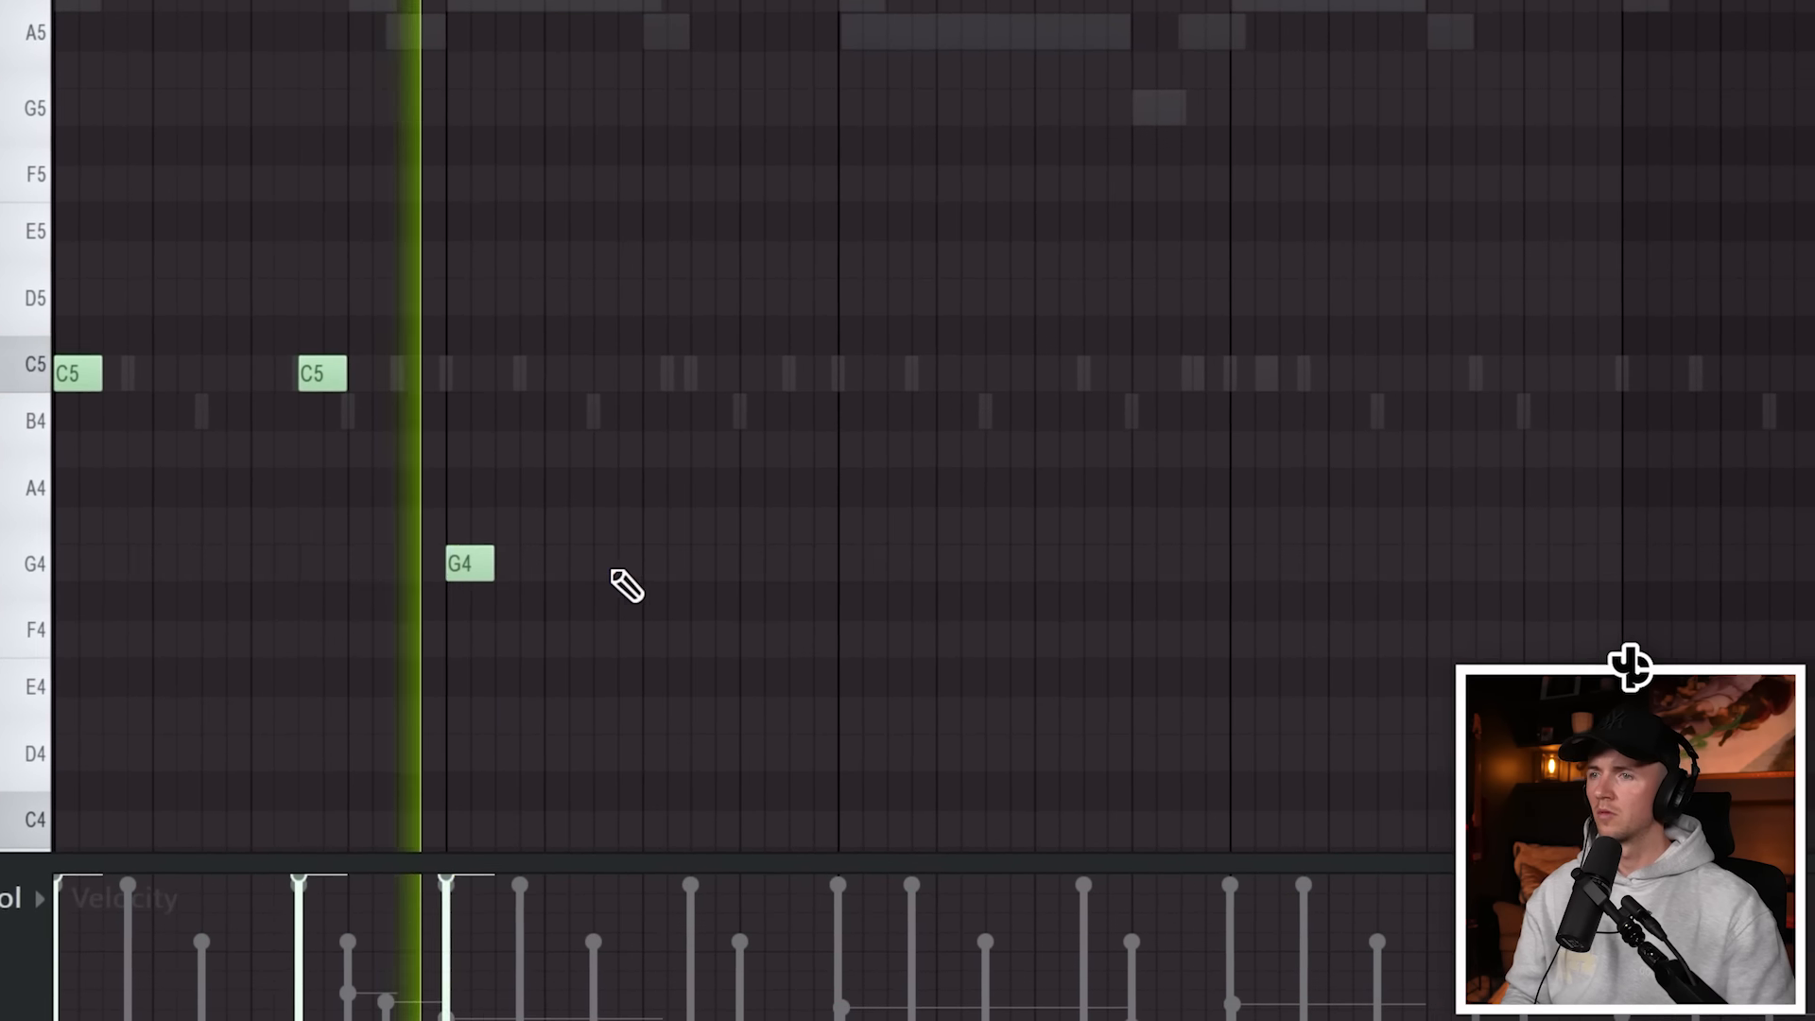
pyautogui.click(747, 566)
pyautogui.click(738, 365)
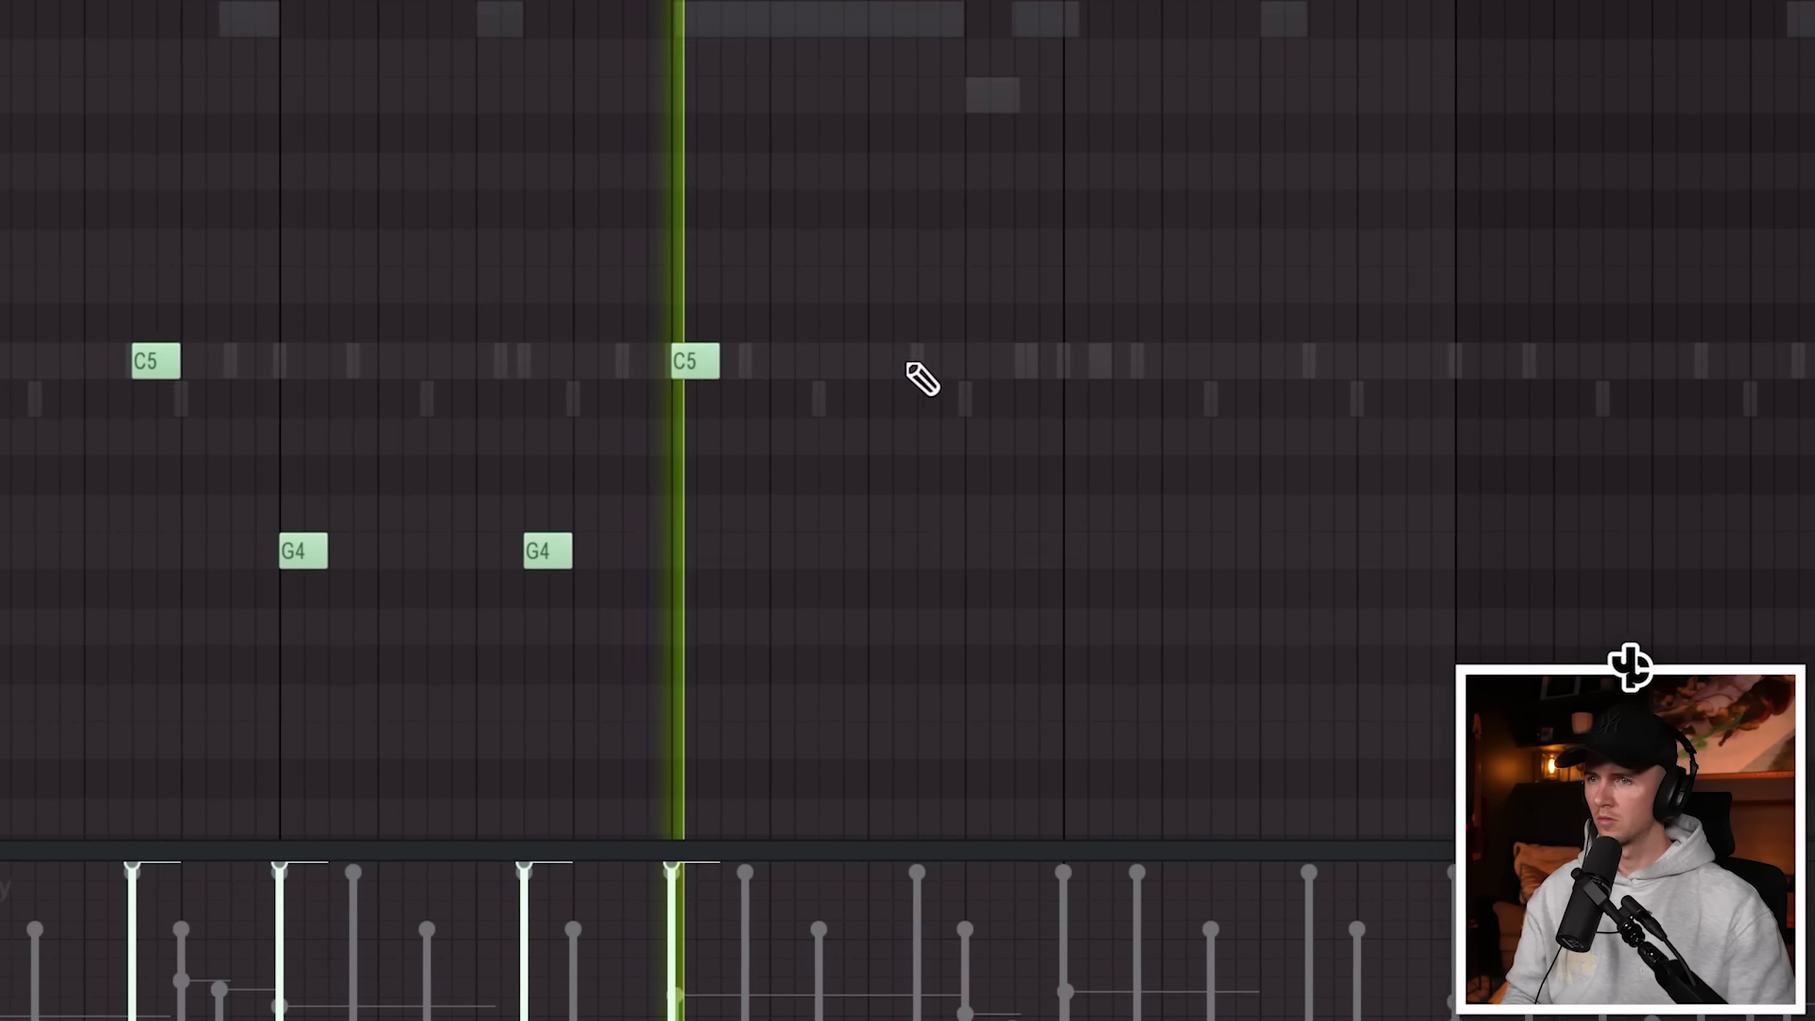
pyautogui.click(983, 365)
pyautogui.click(851, 428)
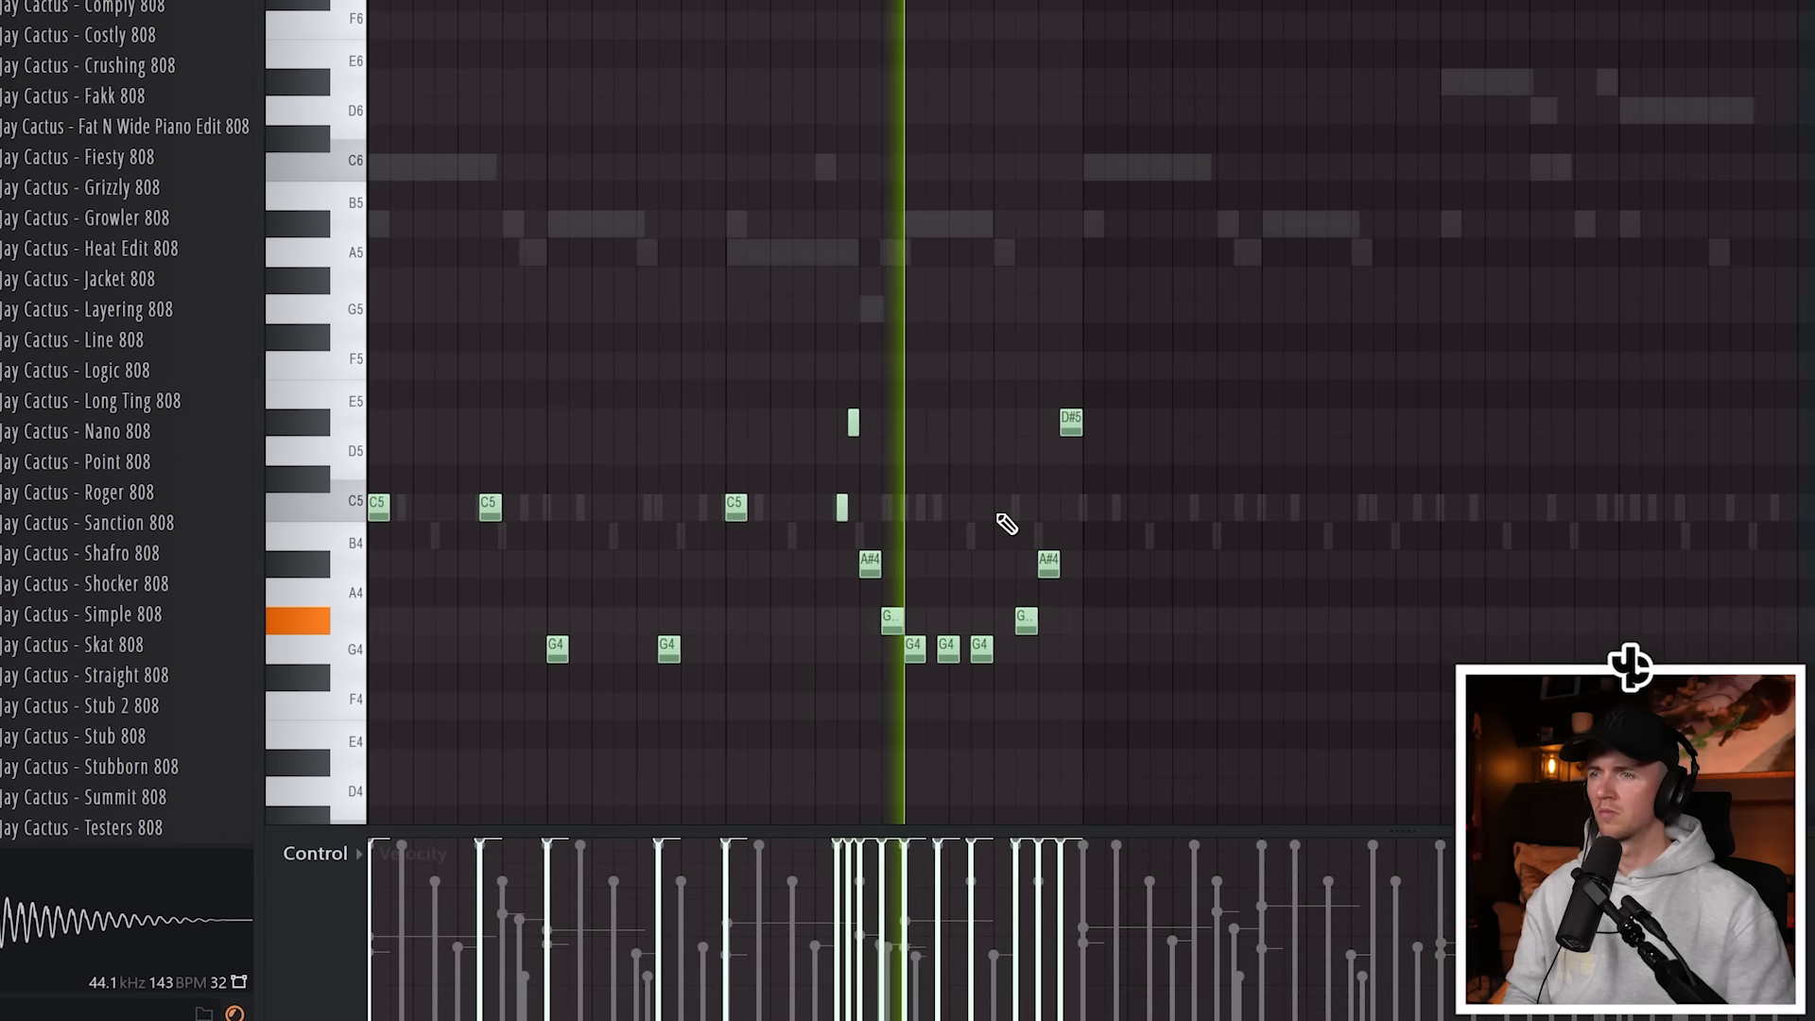
# Duplicate the whole 808 phrase into the next four bars and raise the low notes in bar 3 by one octave.
pyautogui.hotkey('ctrl', 'a')
pyautogui.hotkey('ctrl', 'b')
pyautogui.keyDown('ctrl'); pyautogui.click(1027, 425); pyautogui.keyUp('ctrl')
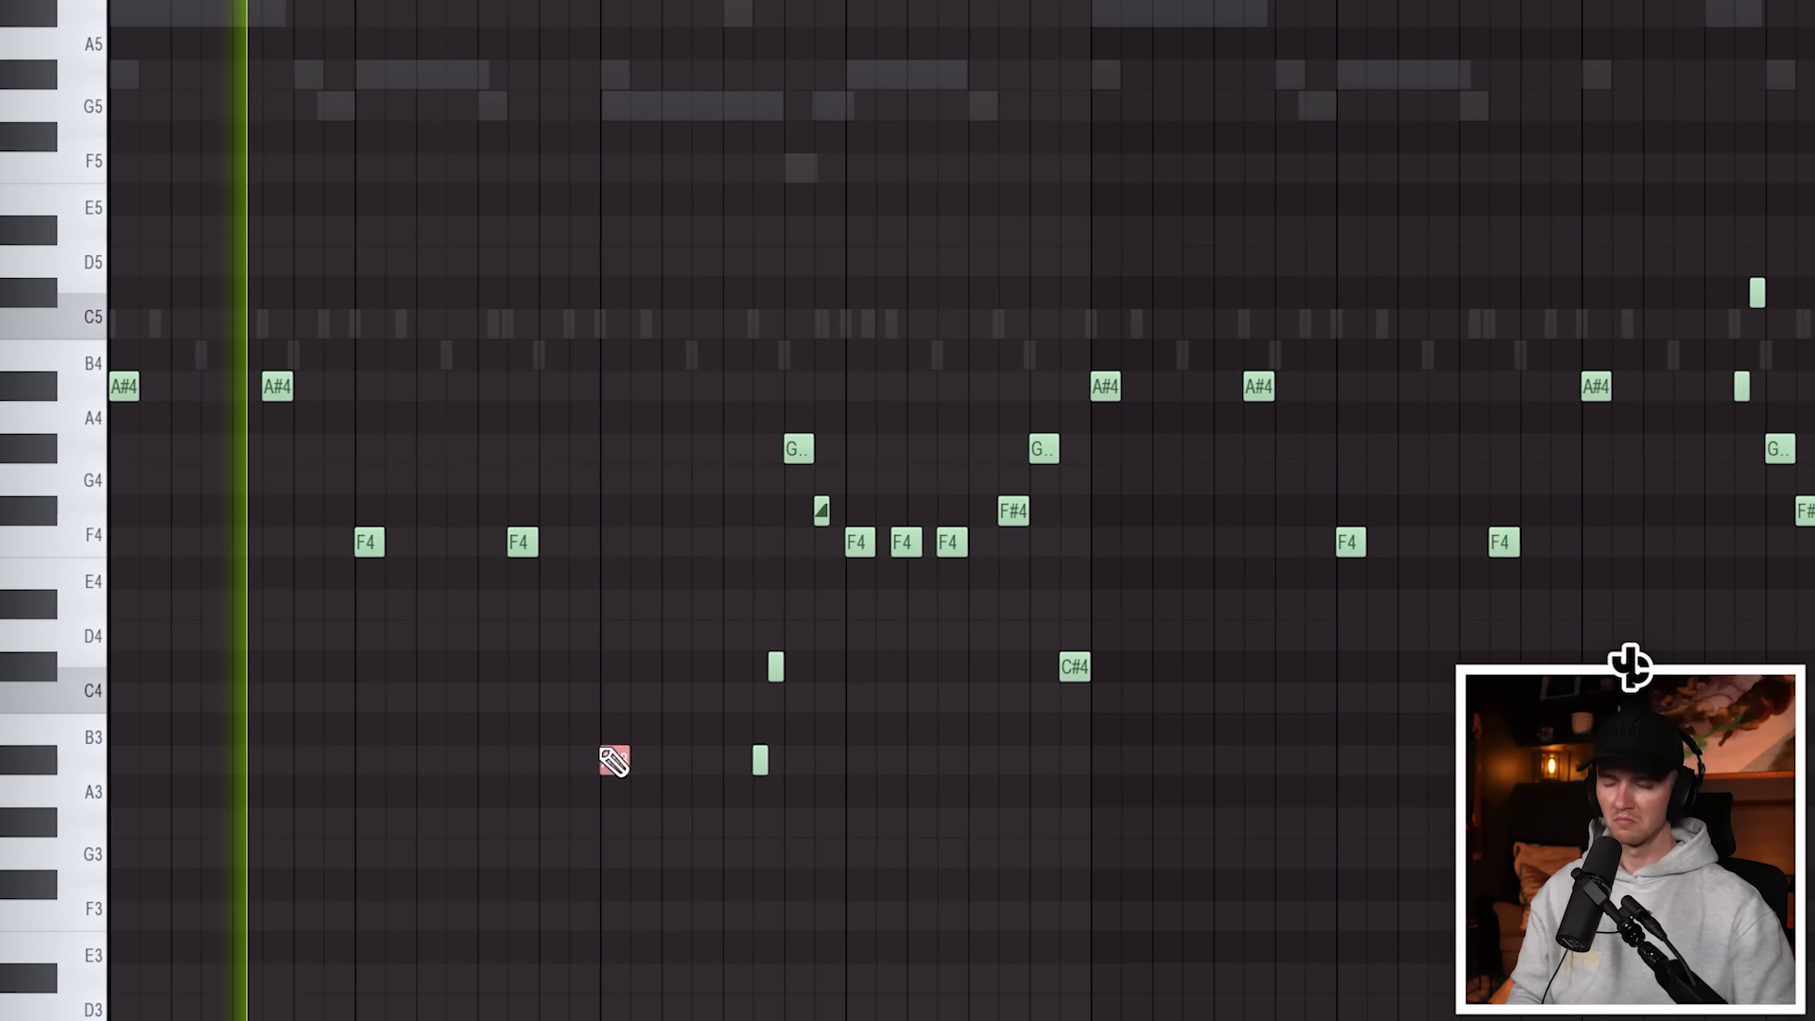
pyautogui.hotkey('ctrl', 'Up')
pyautogui.moveTo(669, 721); pyautogui.dragTo(762, 787)
pyautogui.moveTo(791, 638); pyautogui.dragTo(652, 832)
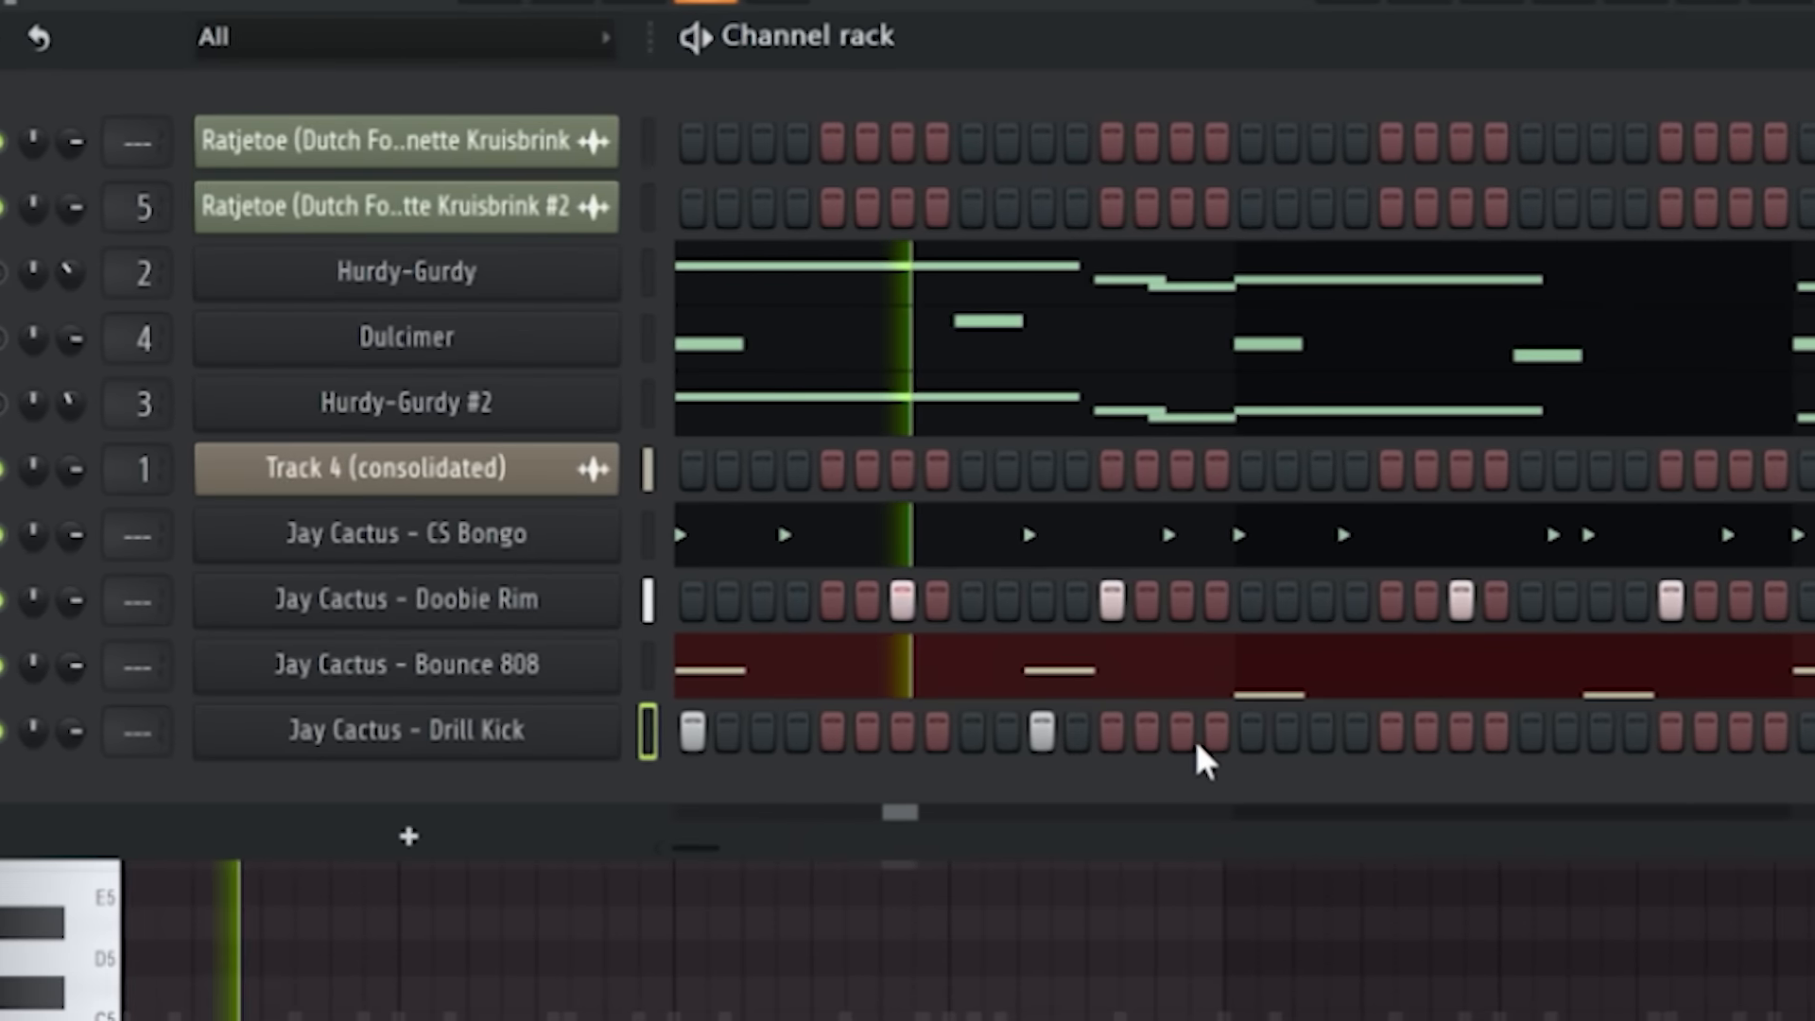
# Program the Drill Kick on steps 1 and 11 of bars 1 to 3 and on steps 1, 4 and 11 of bar 4.
pyautogui.click(800, 406)
pyautogui.click(896, 406)
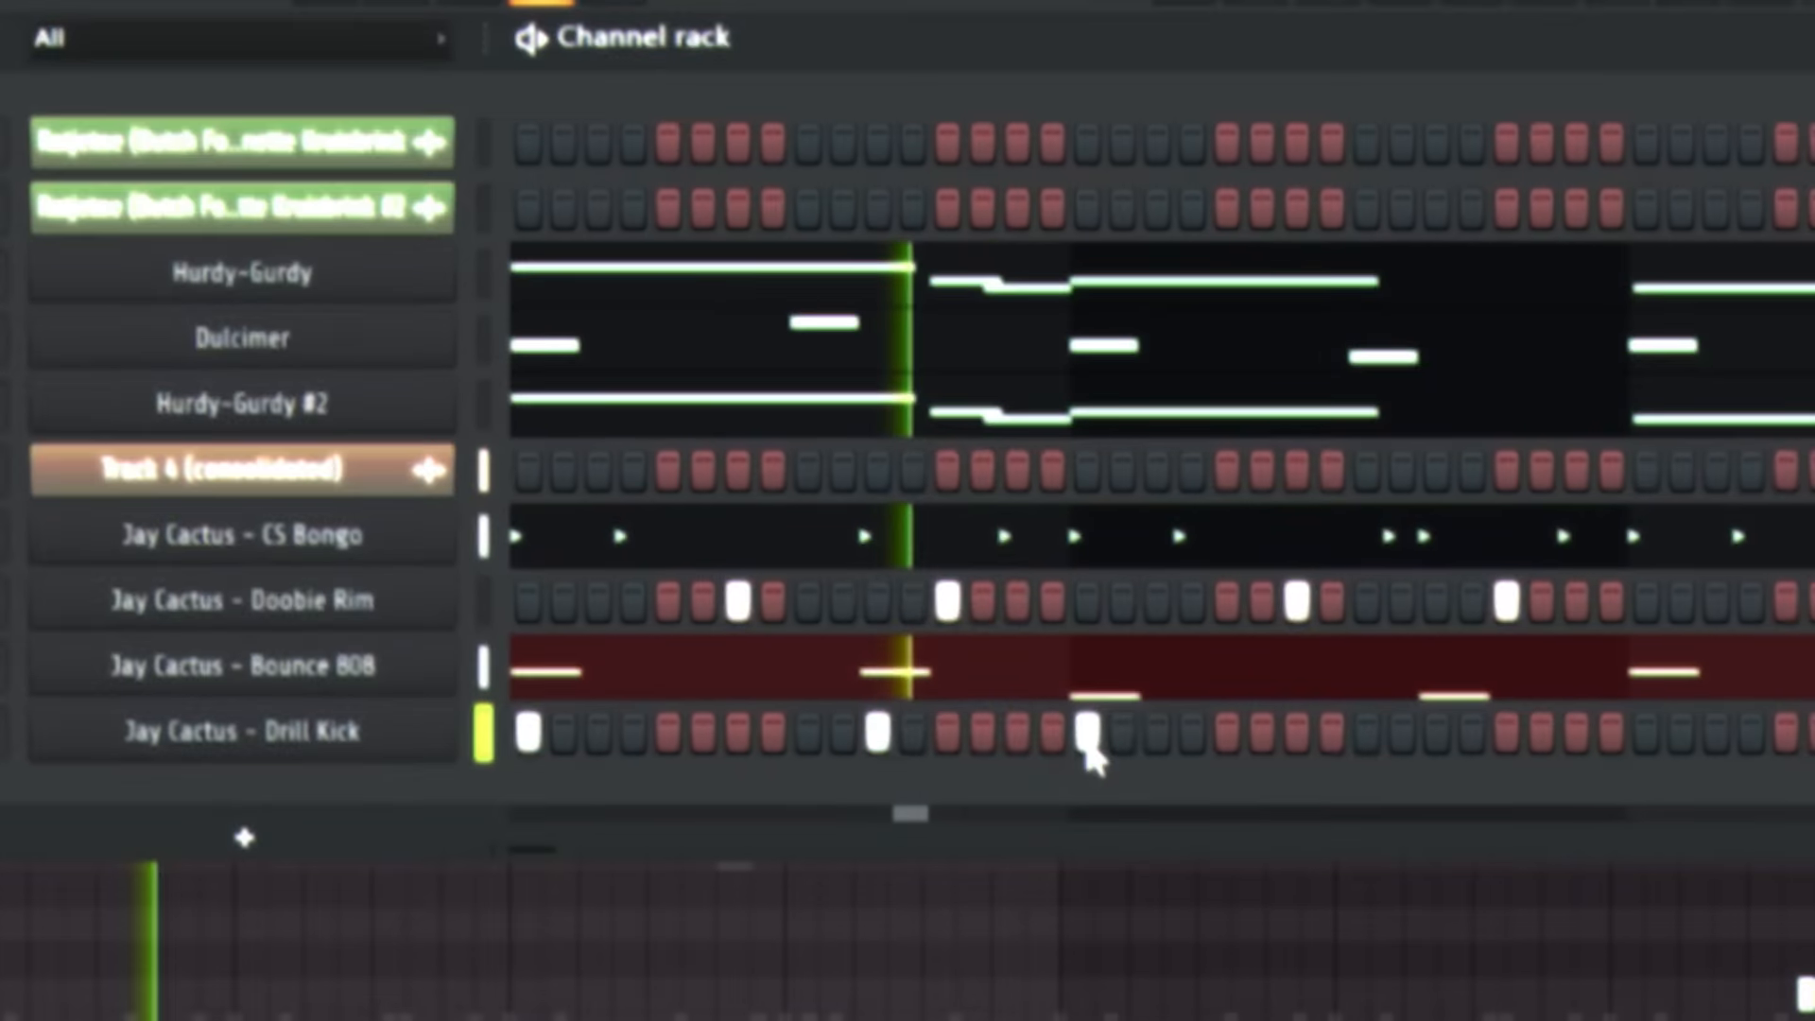
pyautogui.click(1284, 733)
pyautogui.click(1493, 733)
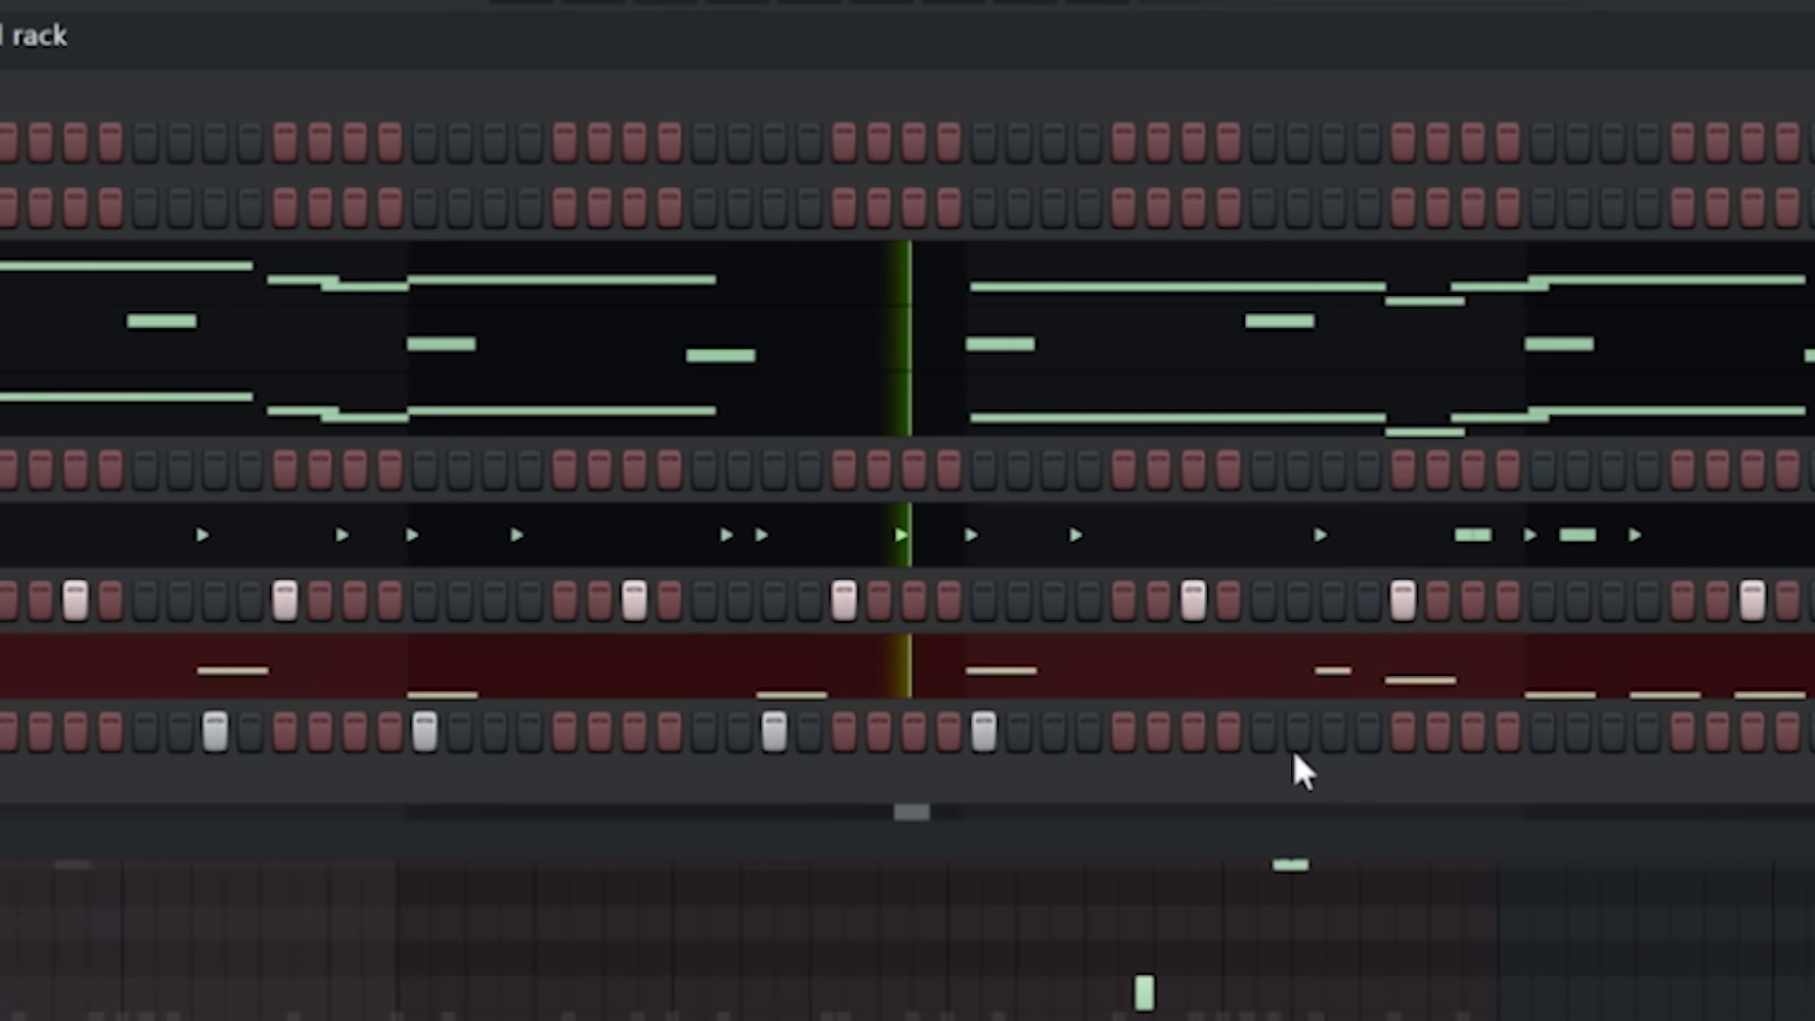
pyautogui.click(934, 733)
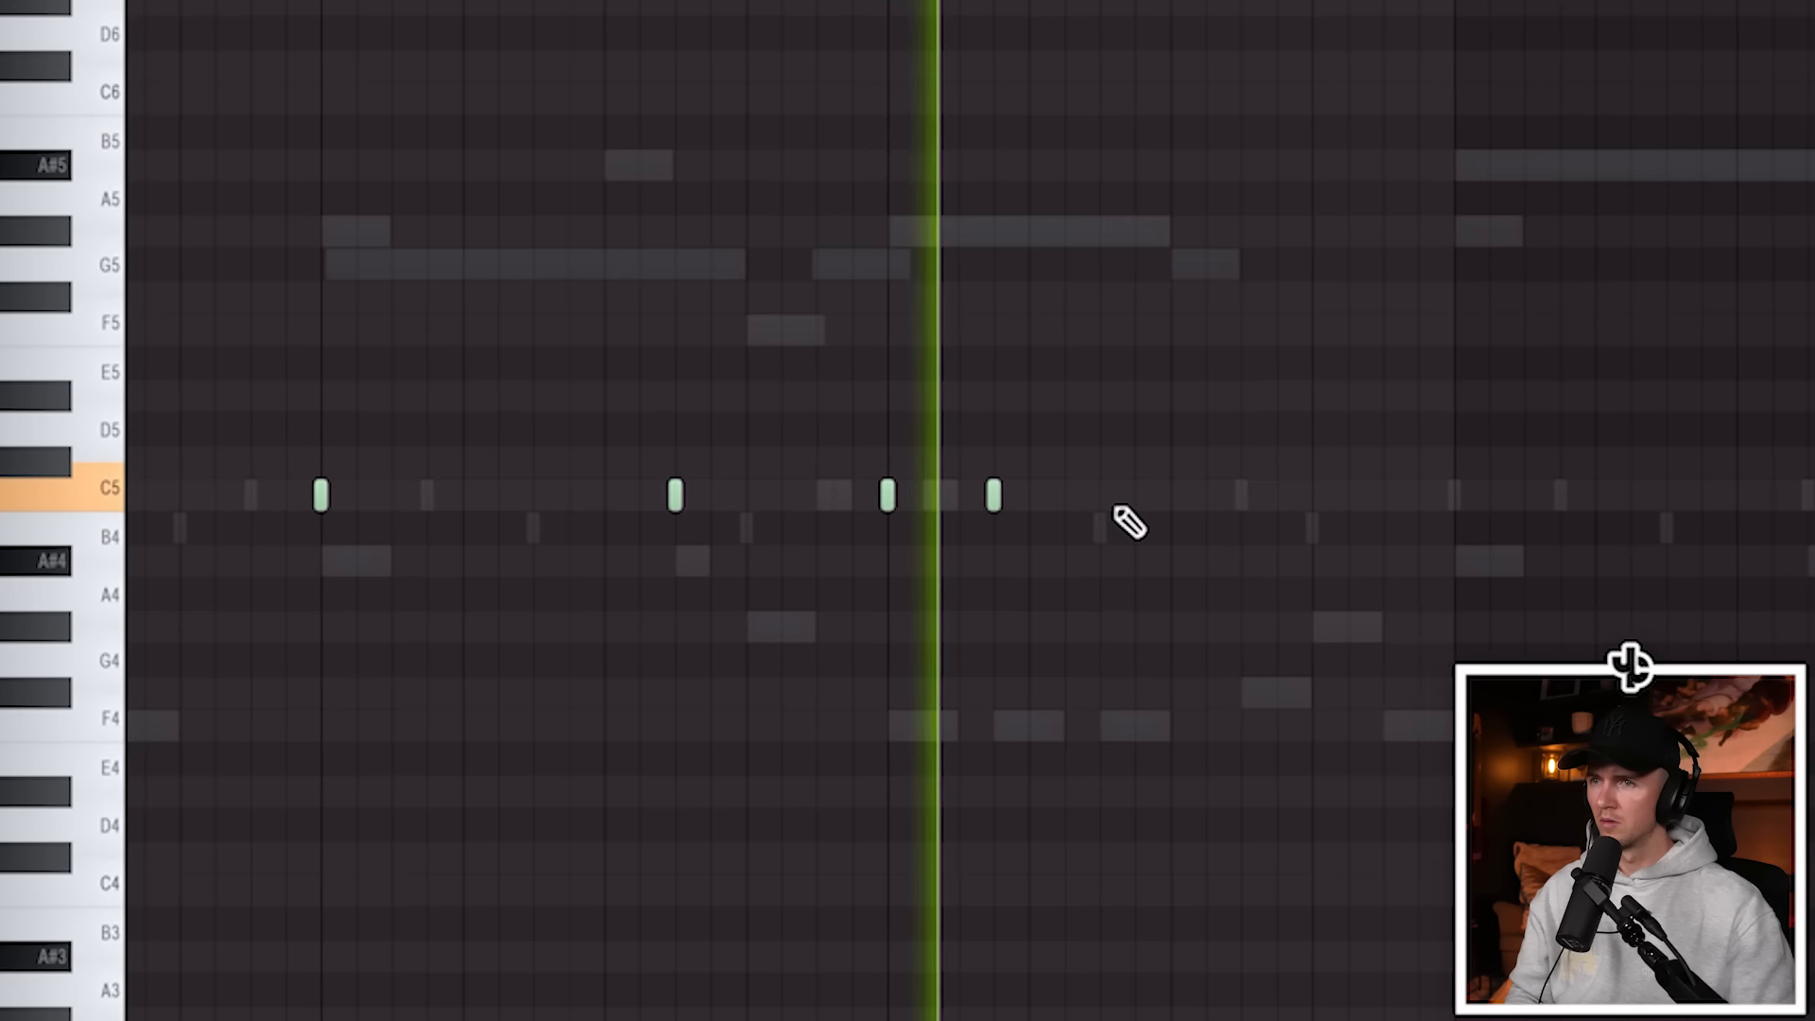
pyautogui.click(1170, 495)
pyautogui.scroll(-2, 1324, 497)
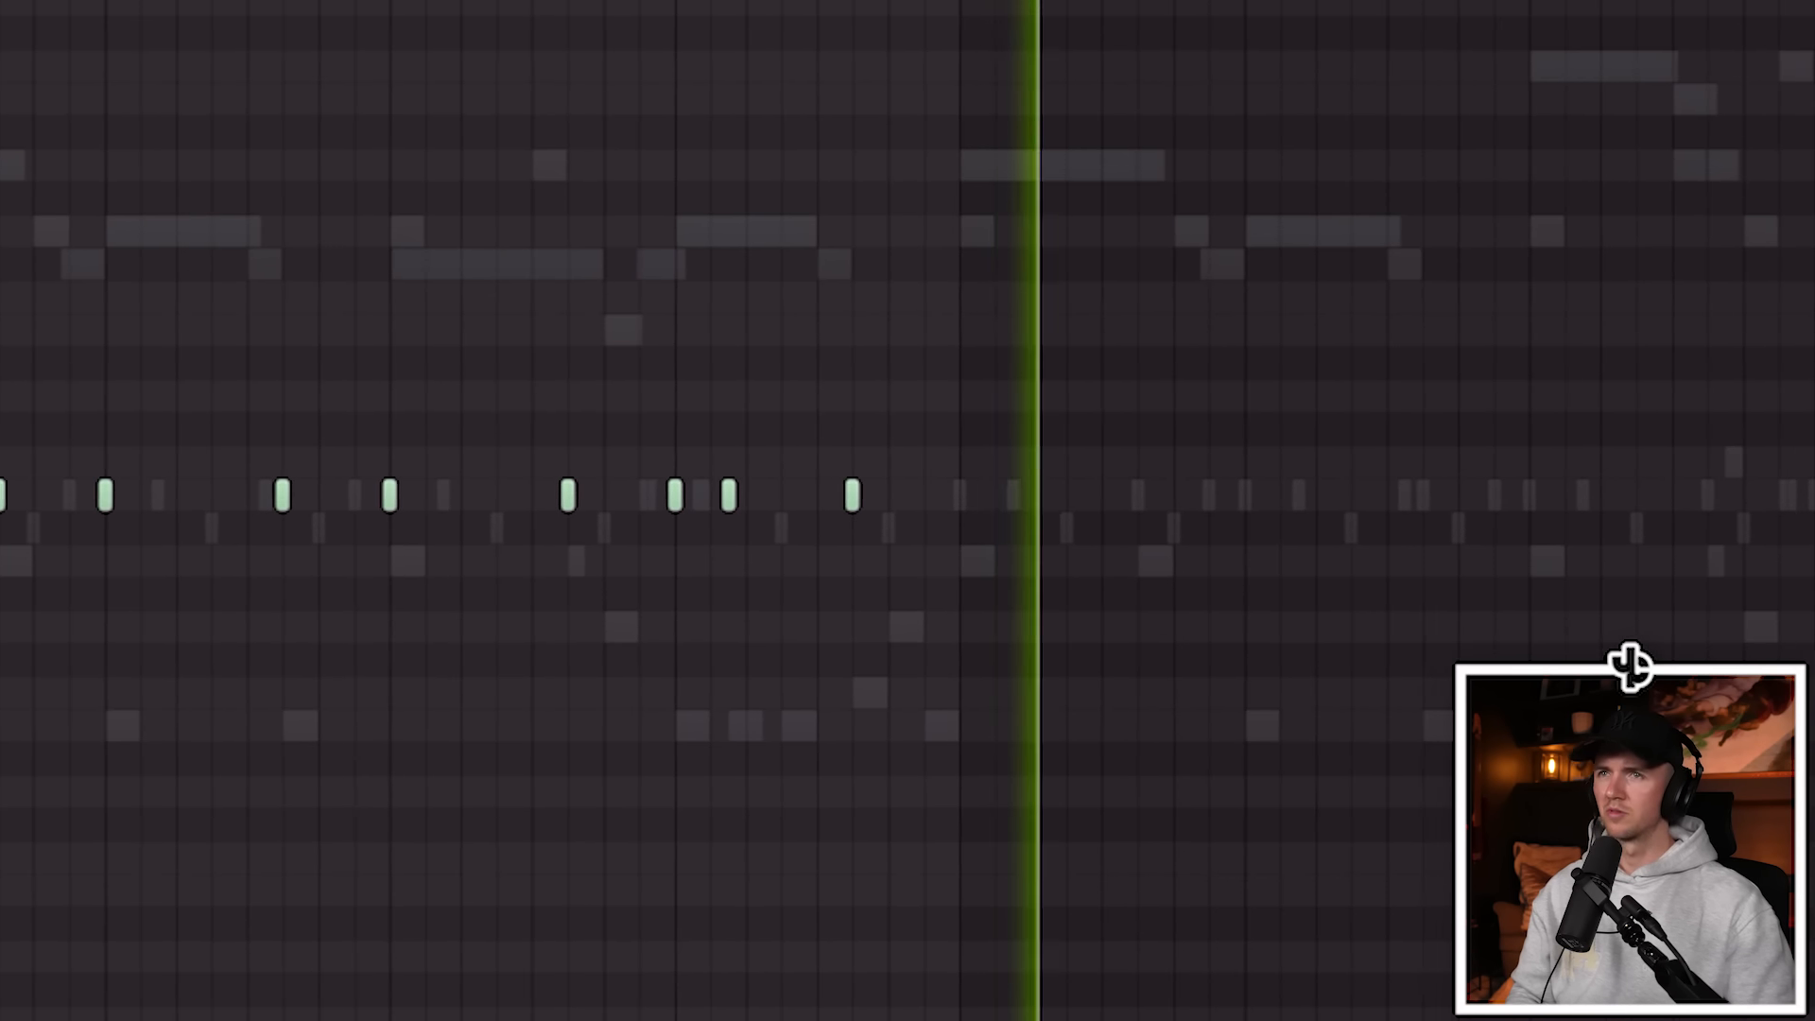
# Duplicate the whole four-bar Drill Kick phrase into the following bars and deselect the notes.
pyautogui.hotkey('ctrl', 'a')
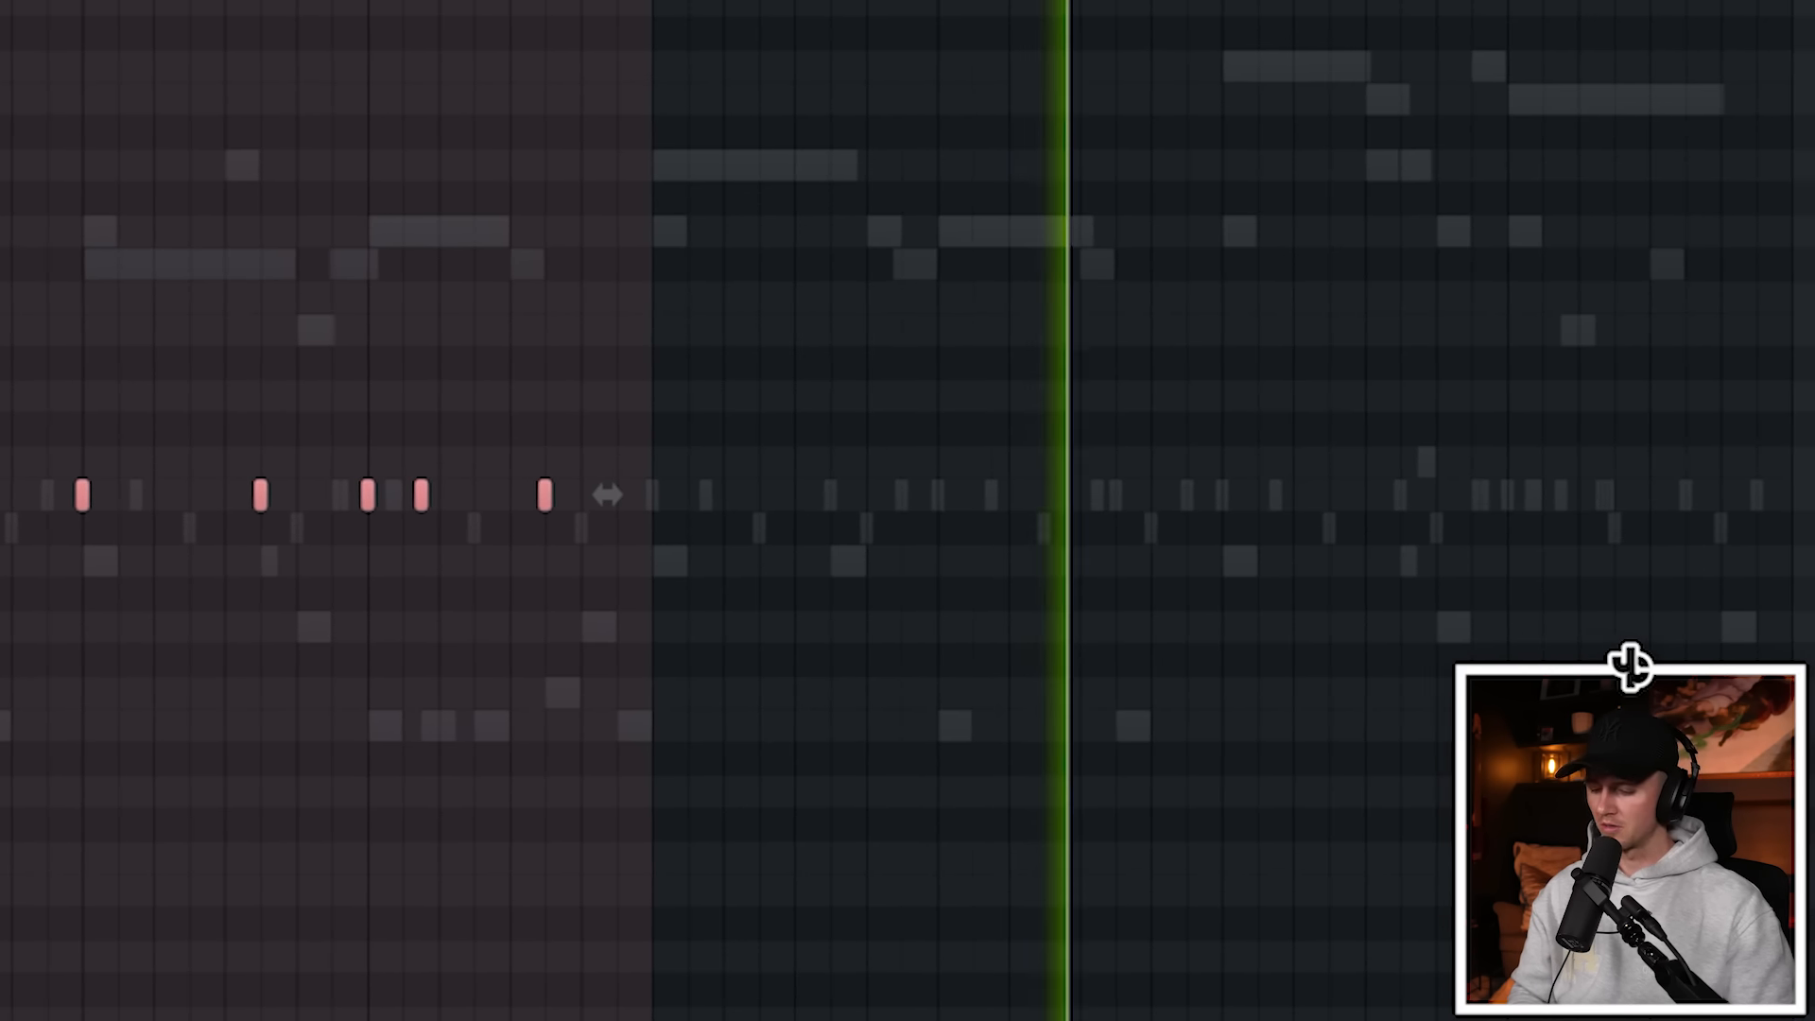
pyautogui.hotkey('ctrl', 'b')
pyautogui.hotkey('ctrl', 'd')
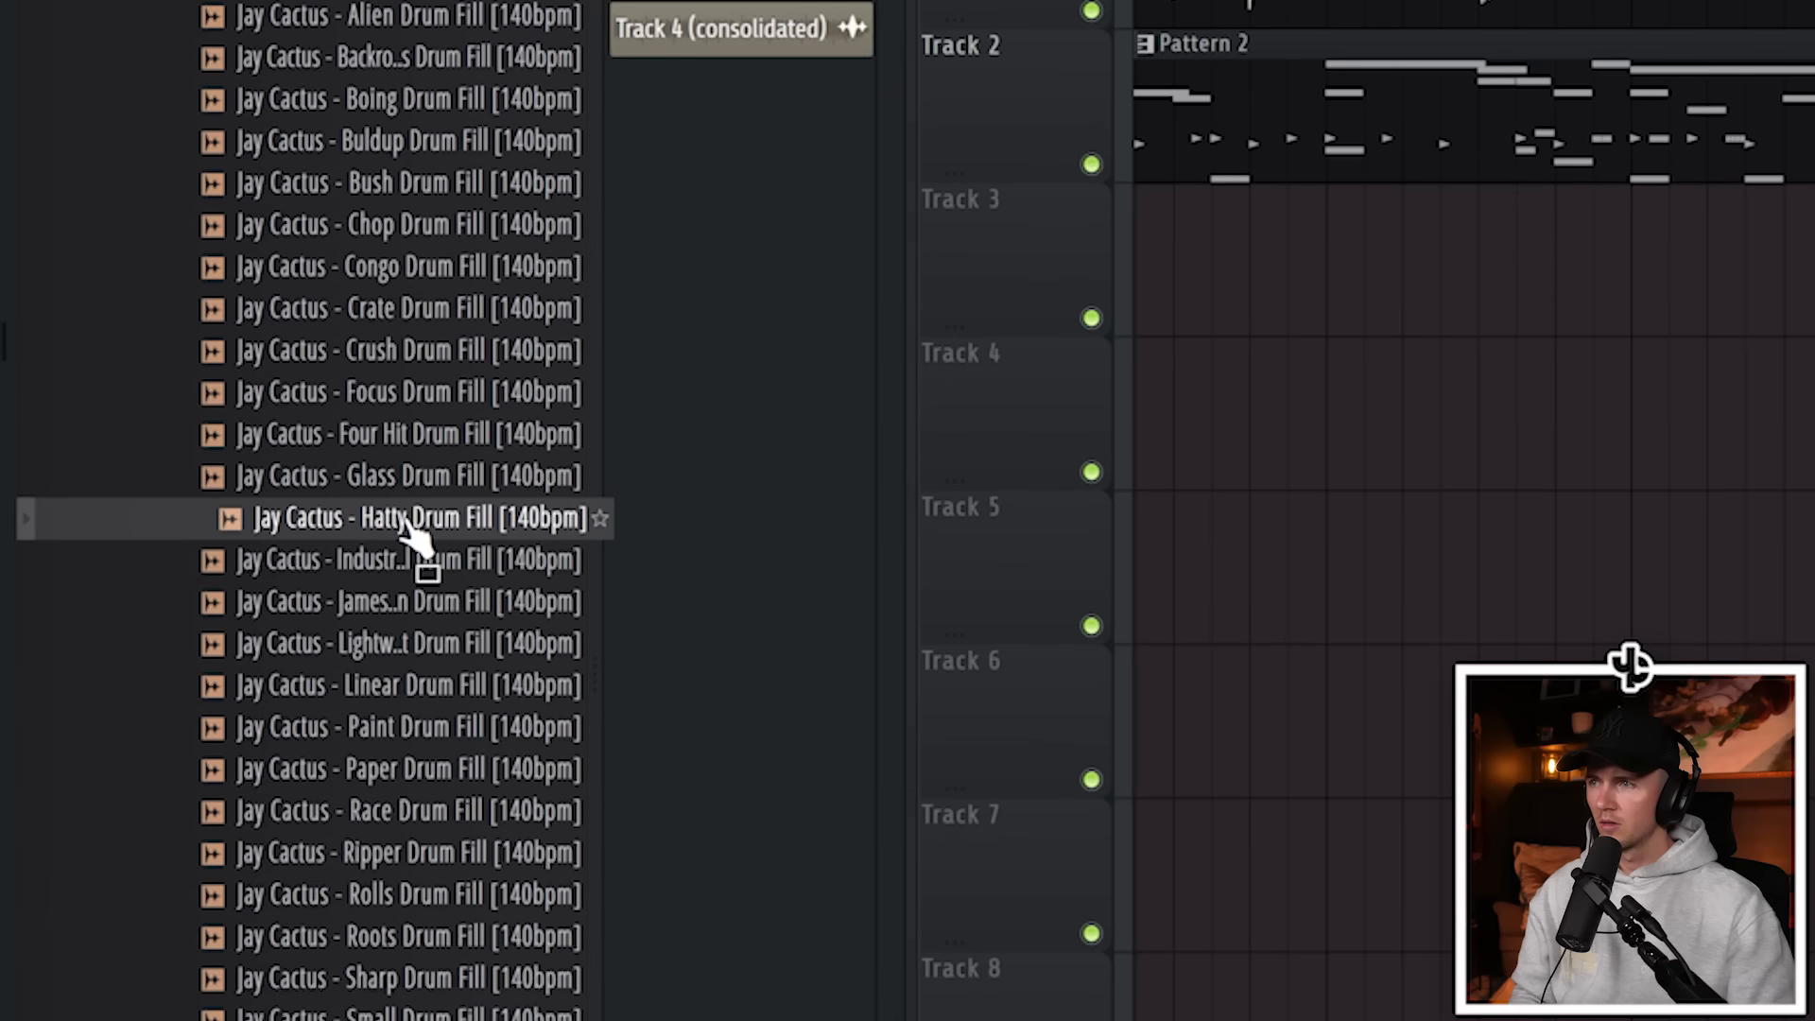
# Place the Hatty Drum Fill in bar 8 of Track 3 at -6.3 dB and the Paper Drum Fill in bar 7 of Track 4 at -2.0 dB.
pyautogui.moveTo(565, 515); pyautogui.dragTo(1630, 289)
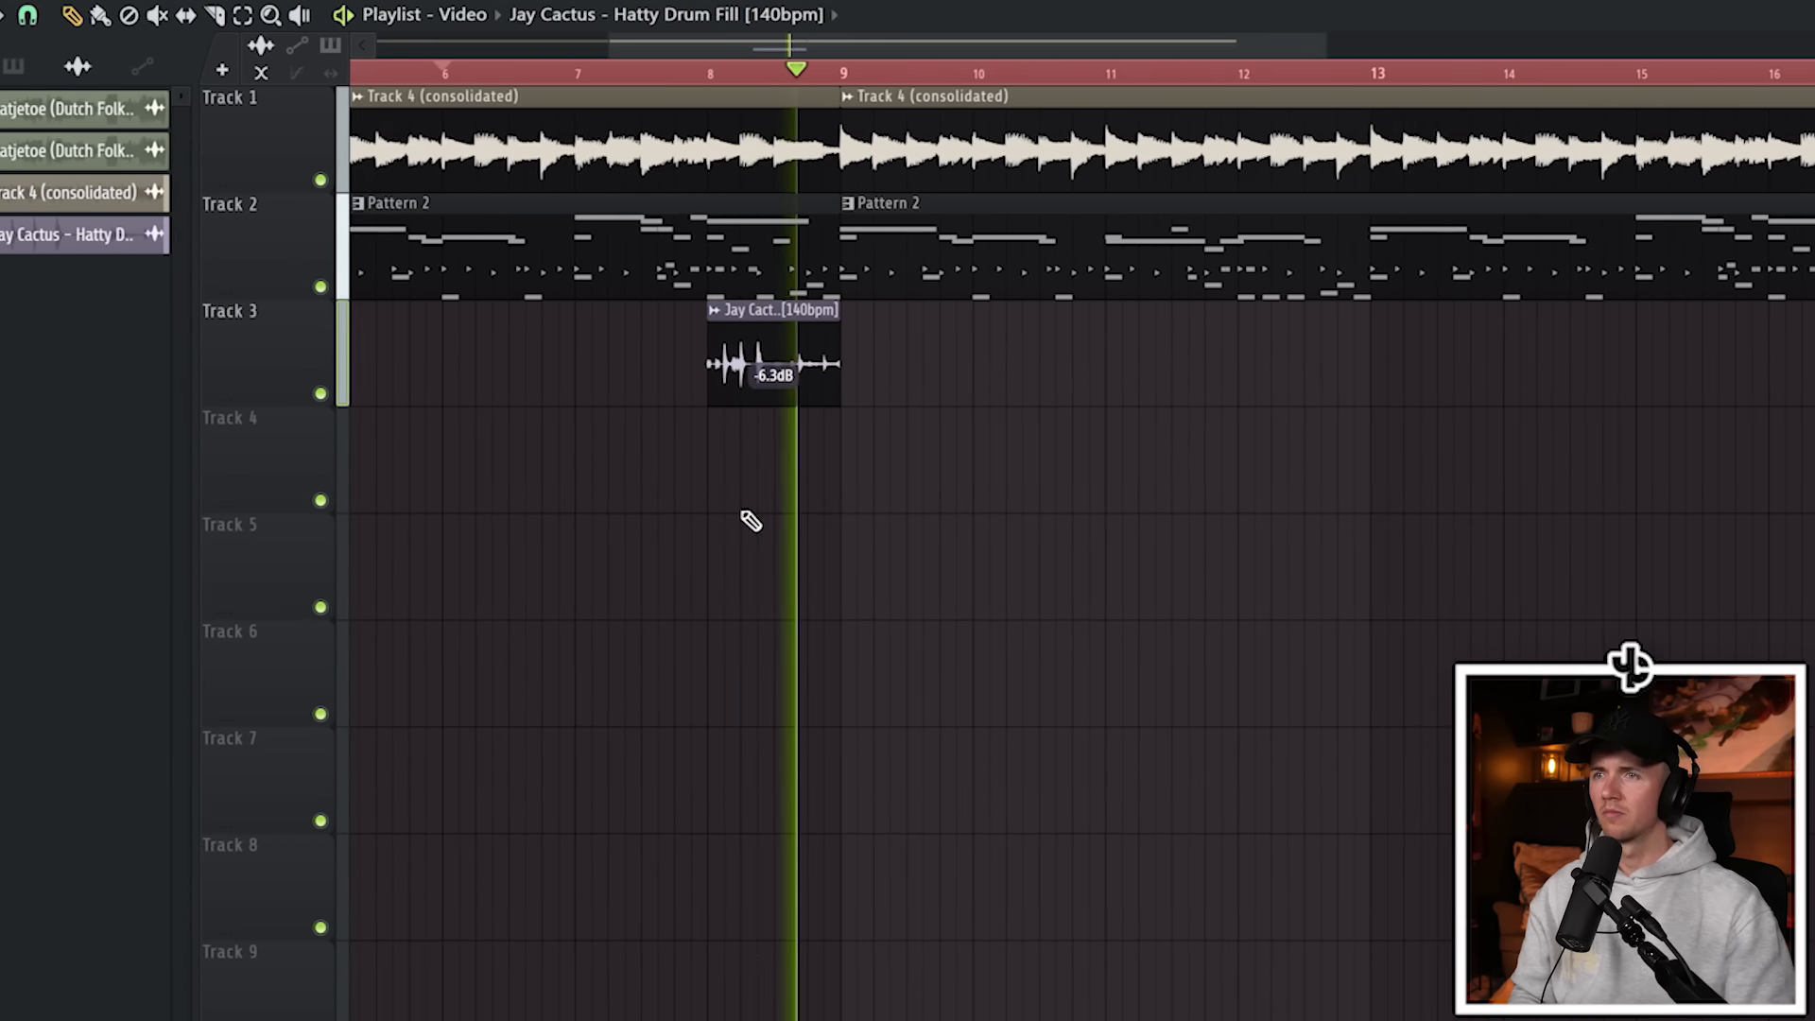
pyautogui.scroll(-4, 750, 521)
pyautogui.moveTo(378, 807); pyautogui.dragTo(993, 564)
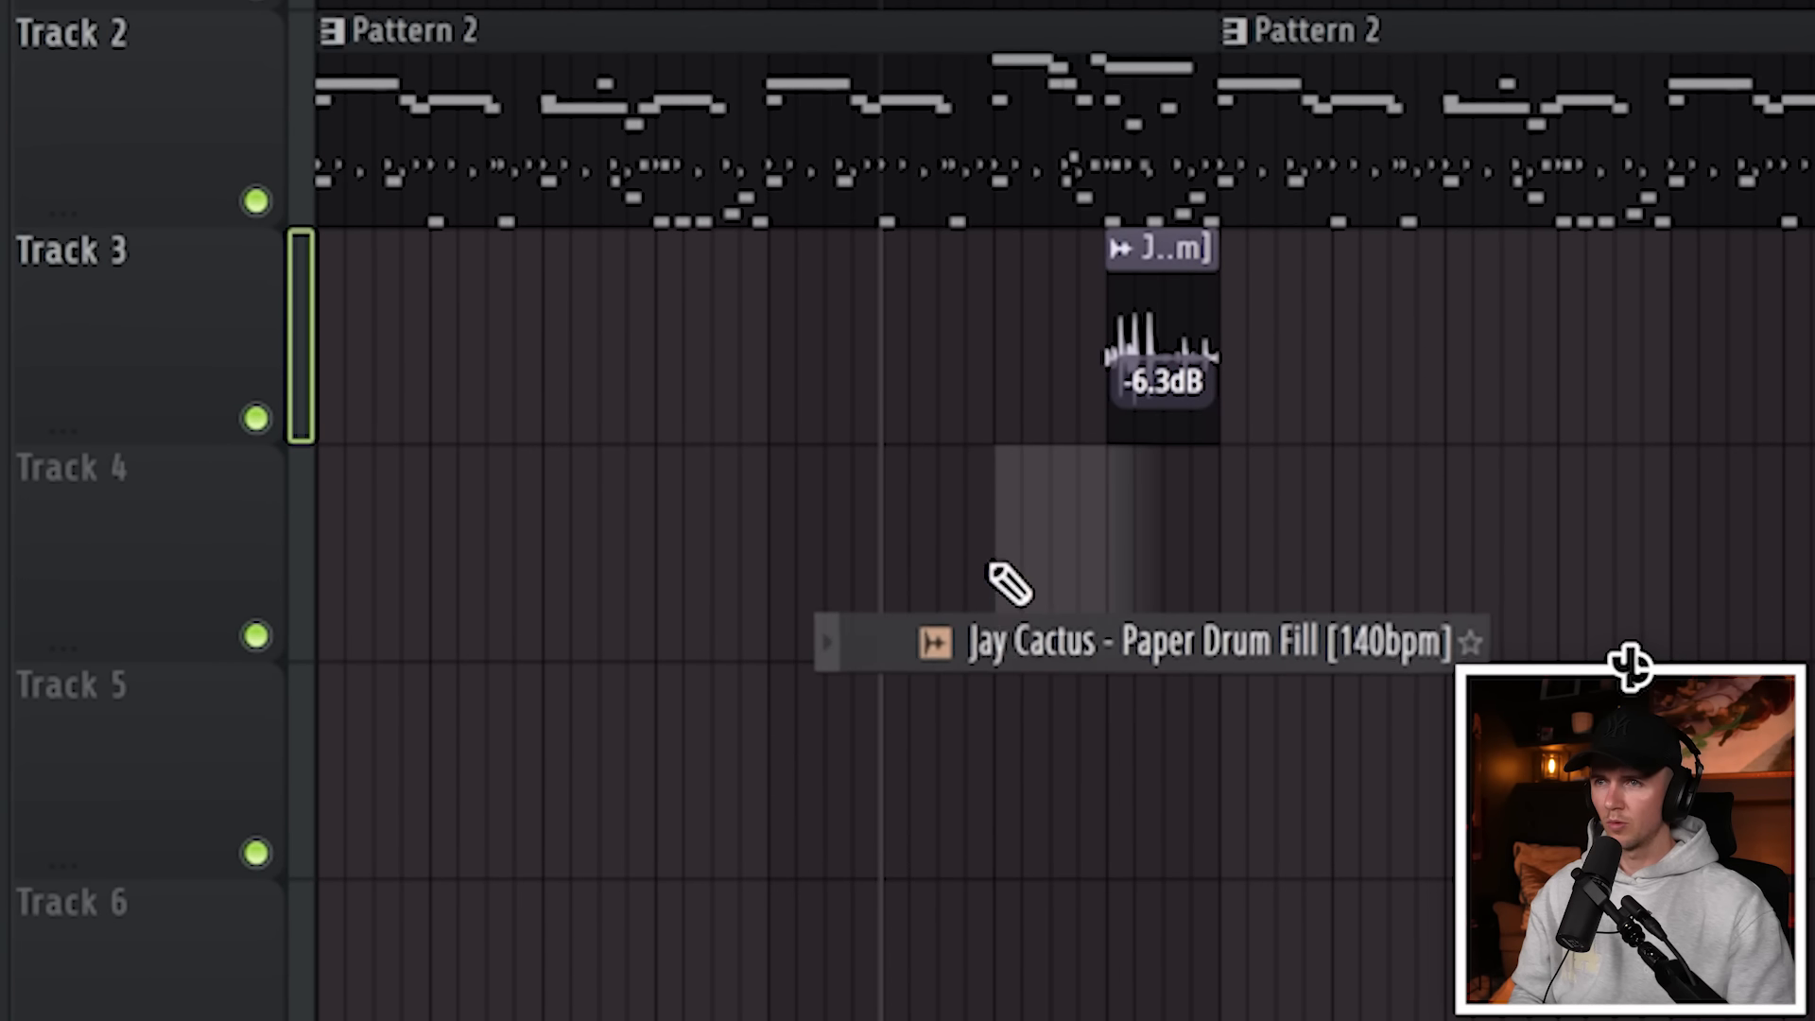
pyautogui.scroll(4, 995, 565)
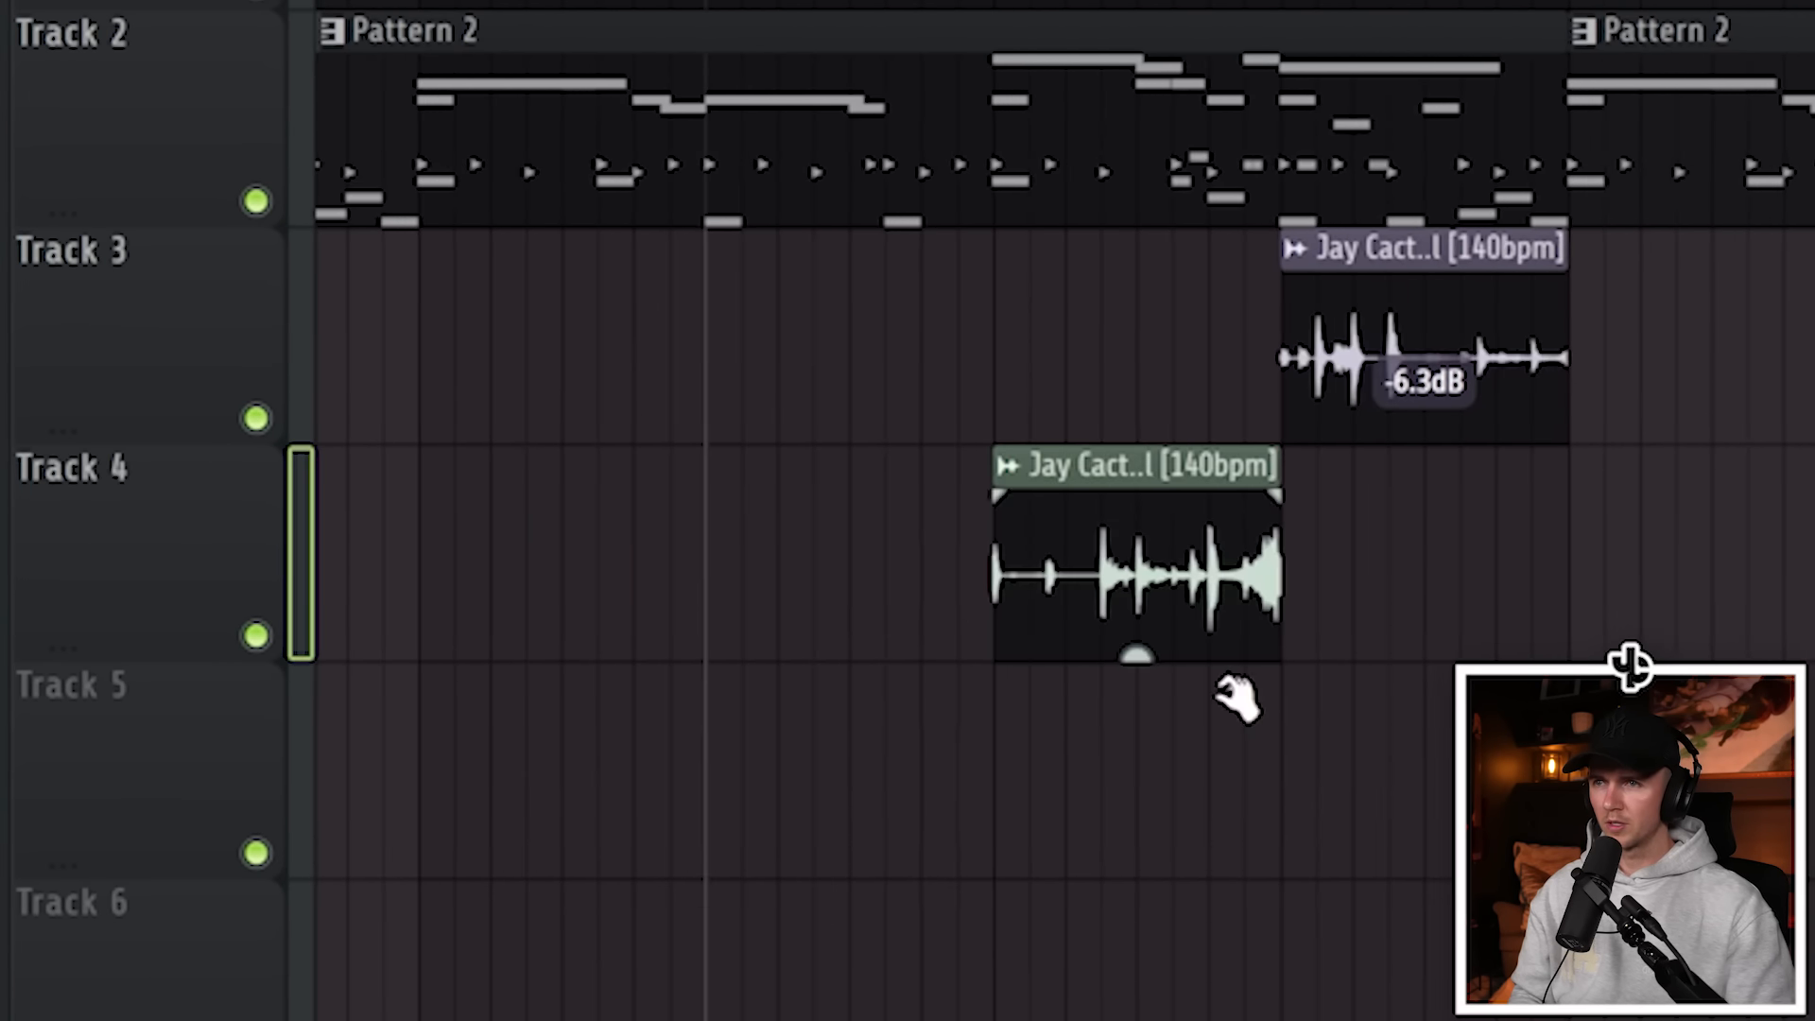
pyautogui.press('space')
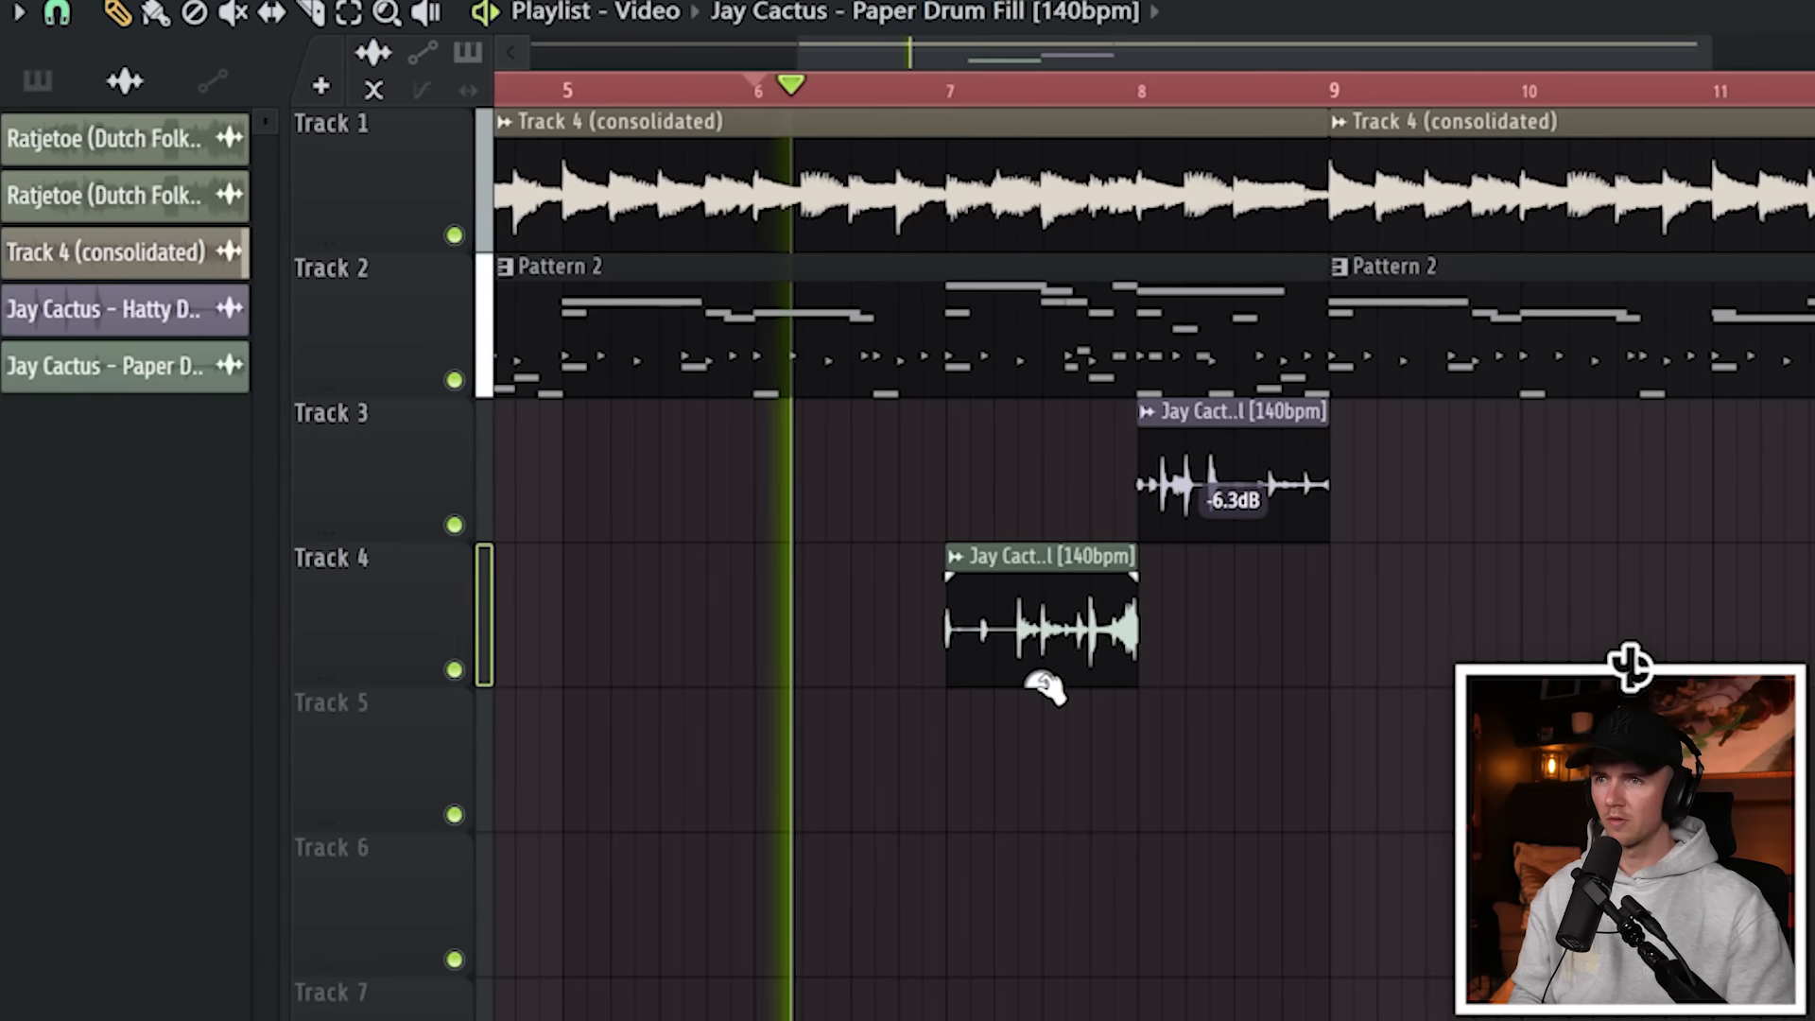
pyautogui.moveTo(1137, 655); pyautogui.dragTo(1137, 698)
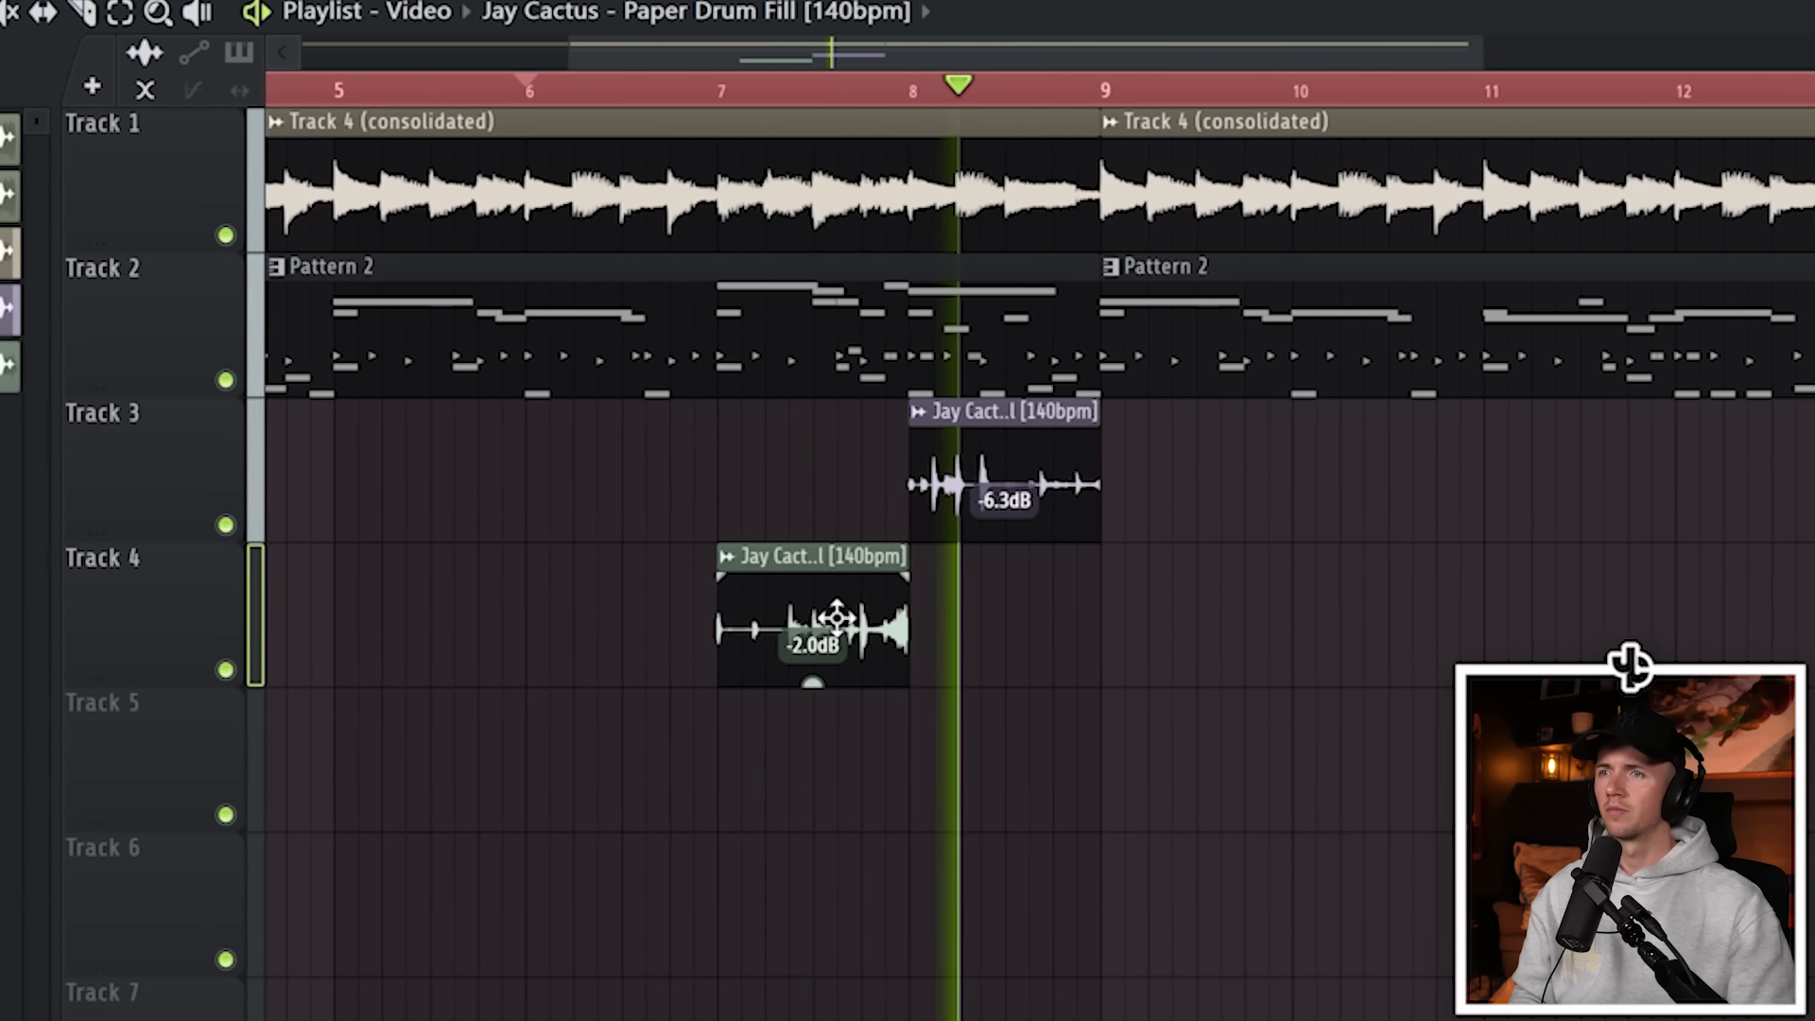
# Swap the two drum fills on Track 3 so Hatty plays in bar 7 and Paper in bar 8, with Paper at -3.0 dB.
pyautogui.moveTo(837, 620); pyautogui.dragTo(1027, 620)
pyautogui.moveTo(1007, 444); pyautogui.dragTo(836, 427)
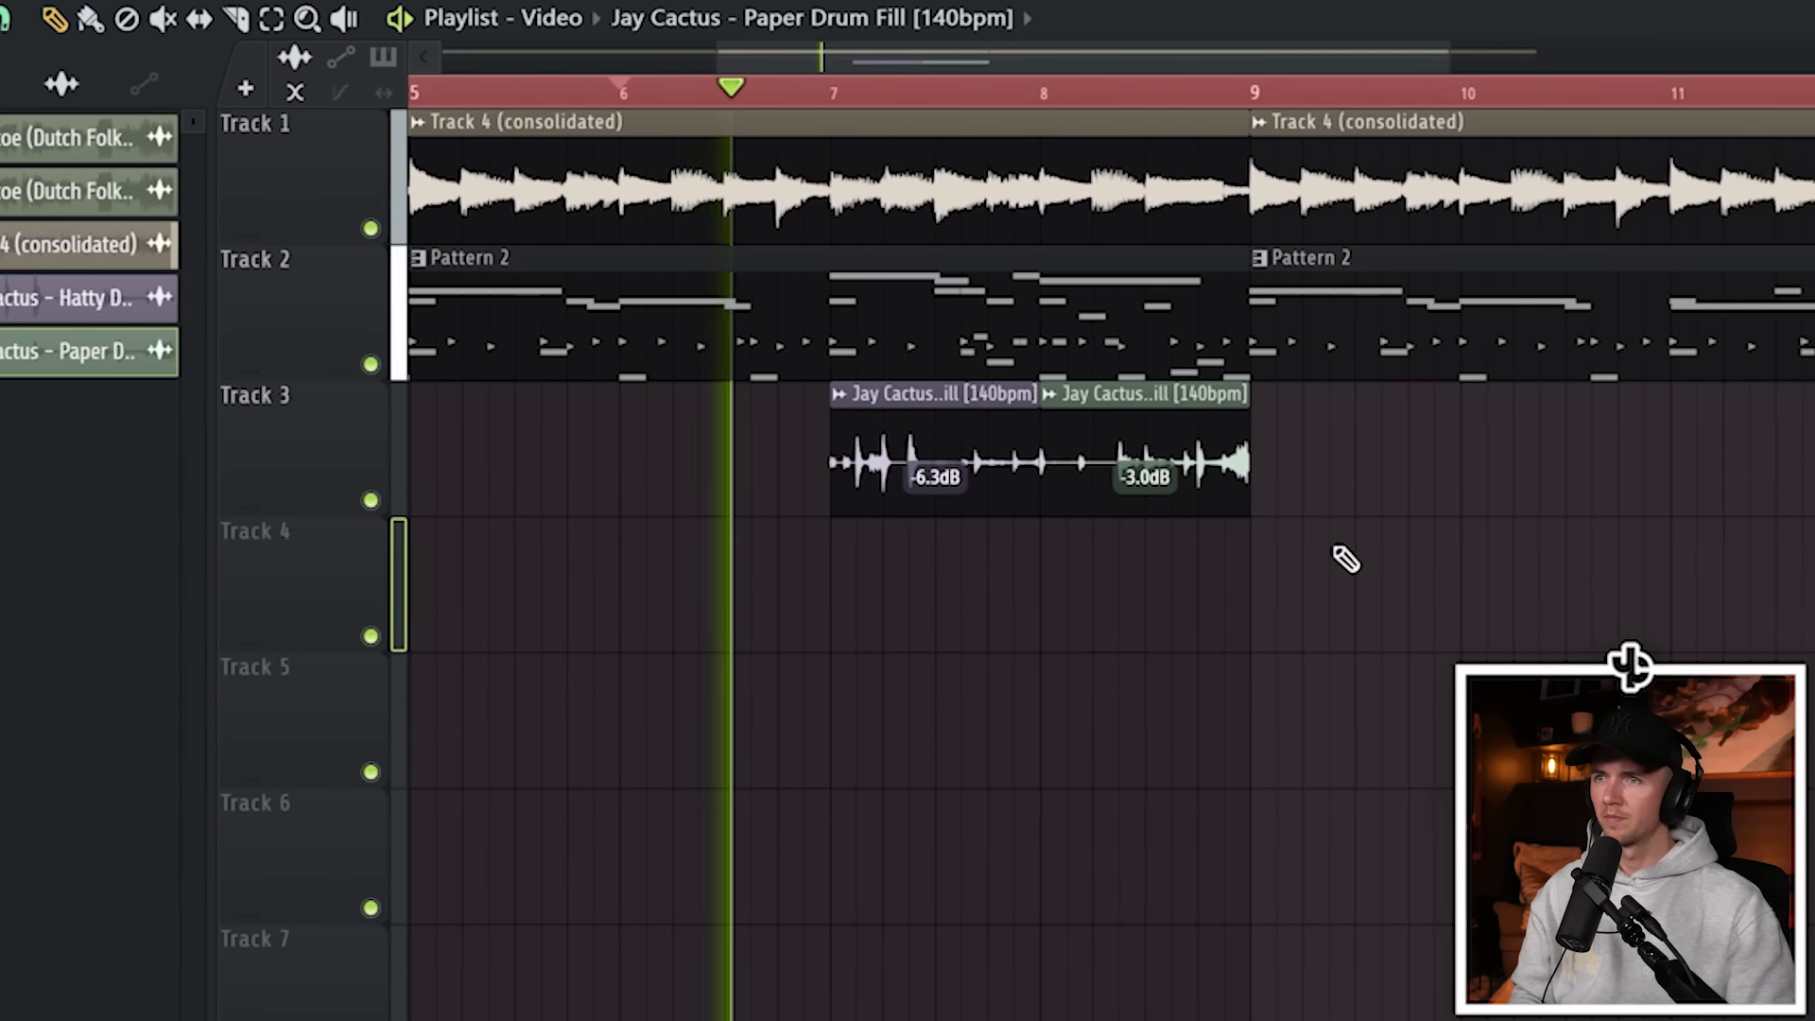
pyautogui.scroll(-2, 1324, 548)
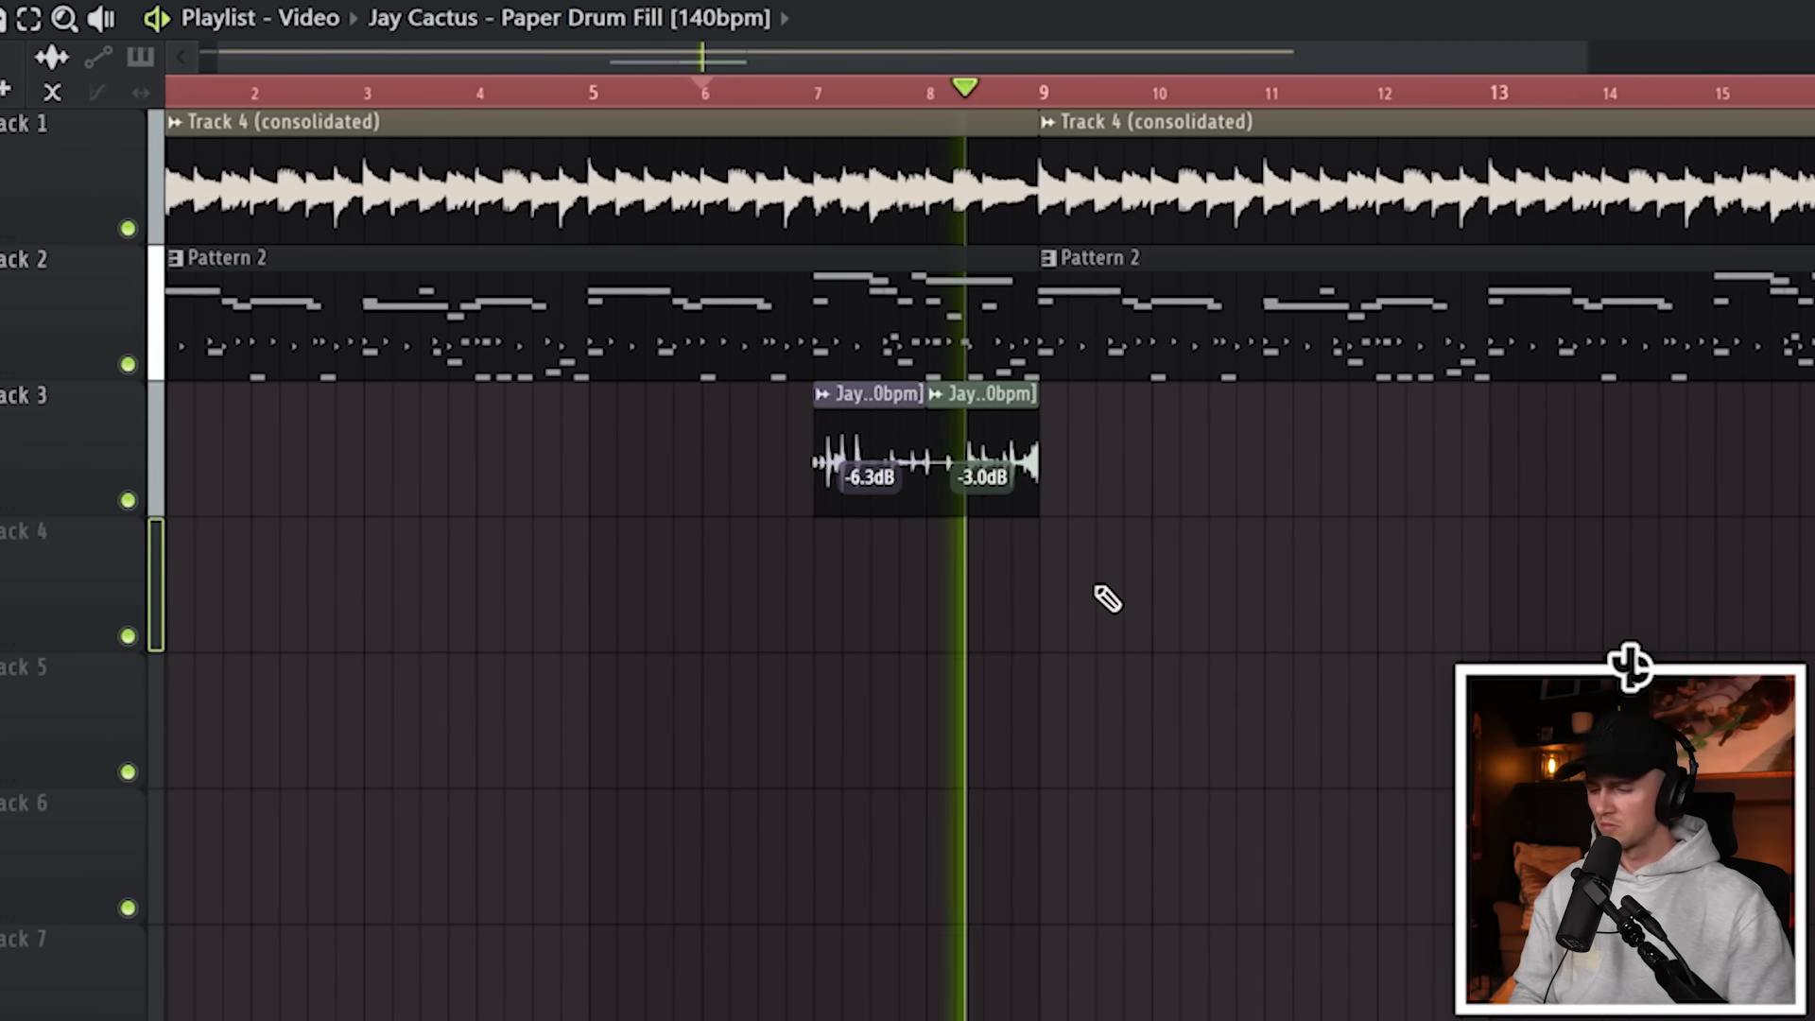
# Copy the two drum fills into bars 15 and 16 of Track 3 and delete the pair in bars 7 and 8.
pyautogui.click(930, 430)
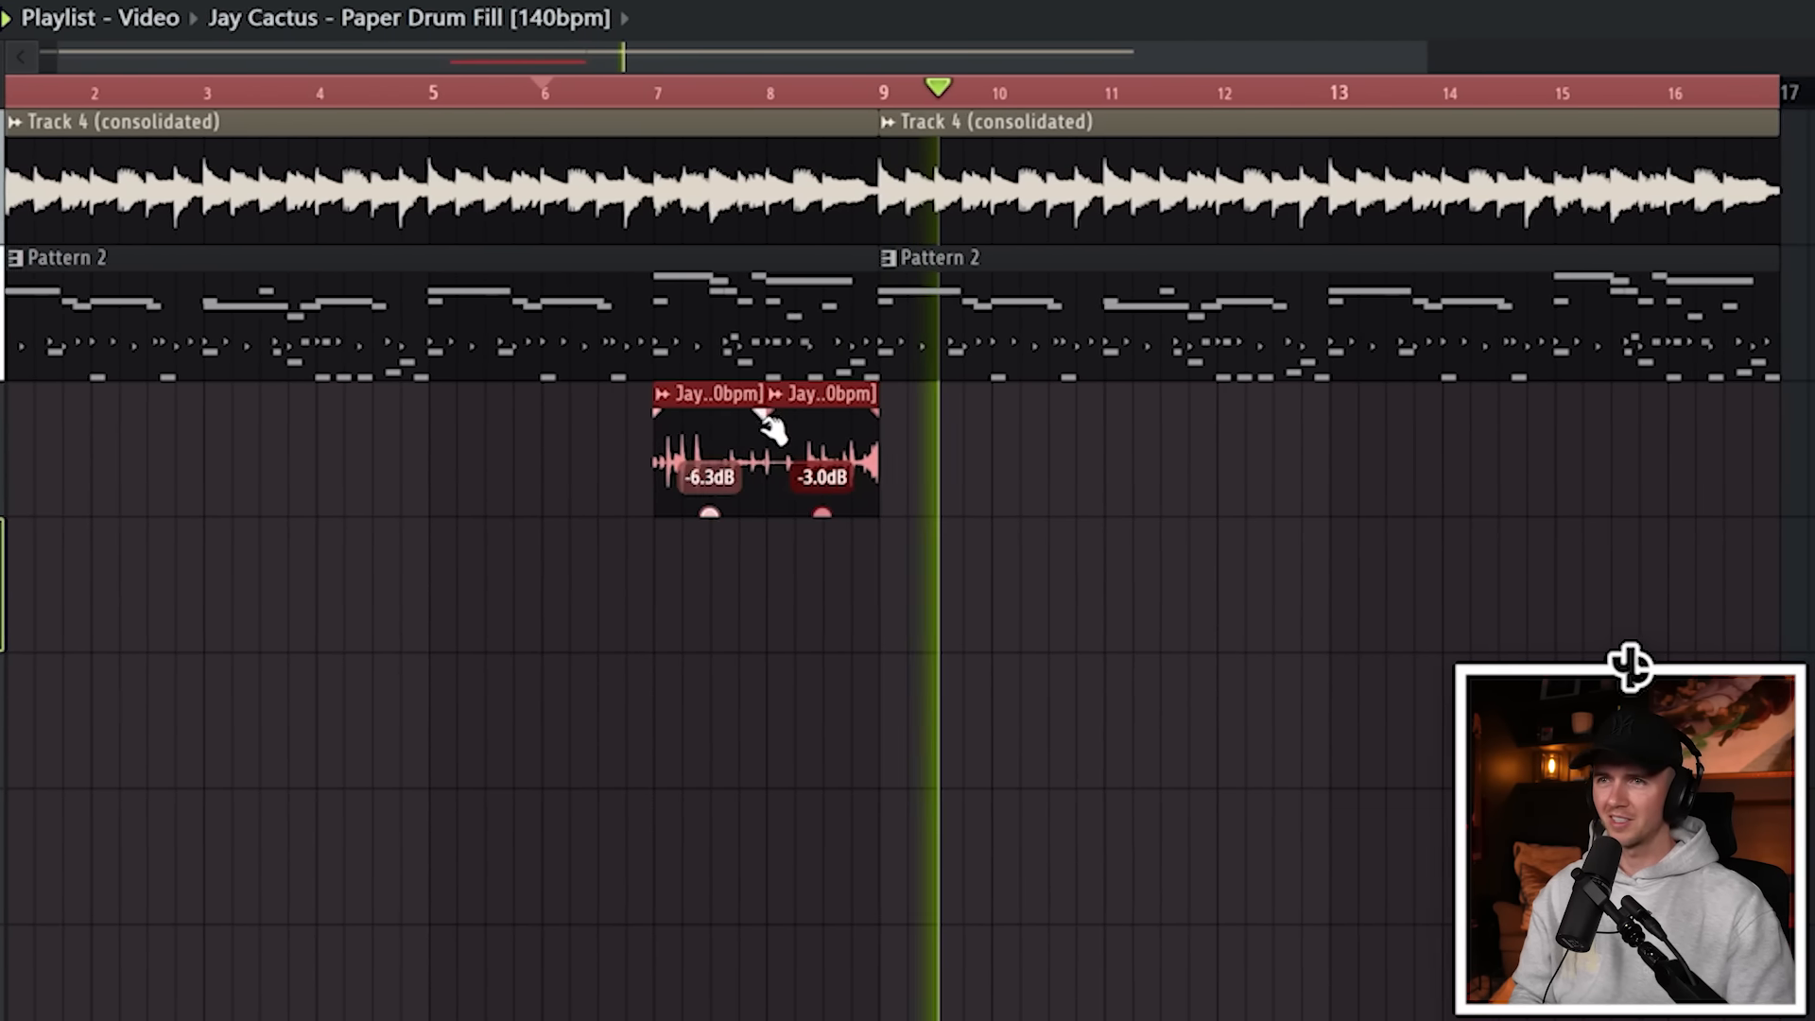
pyautogui.moveTo(805, 423); pyautogui.dragTo(1696, 446)
pyautogui.rightClick(1257, 480)
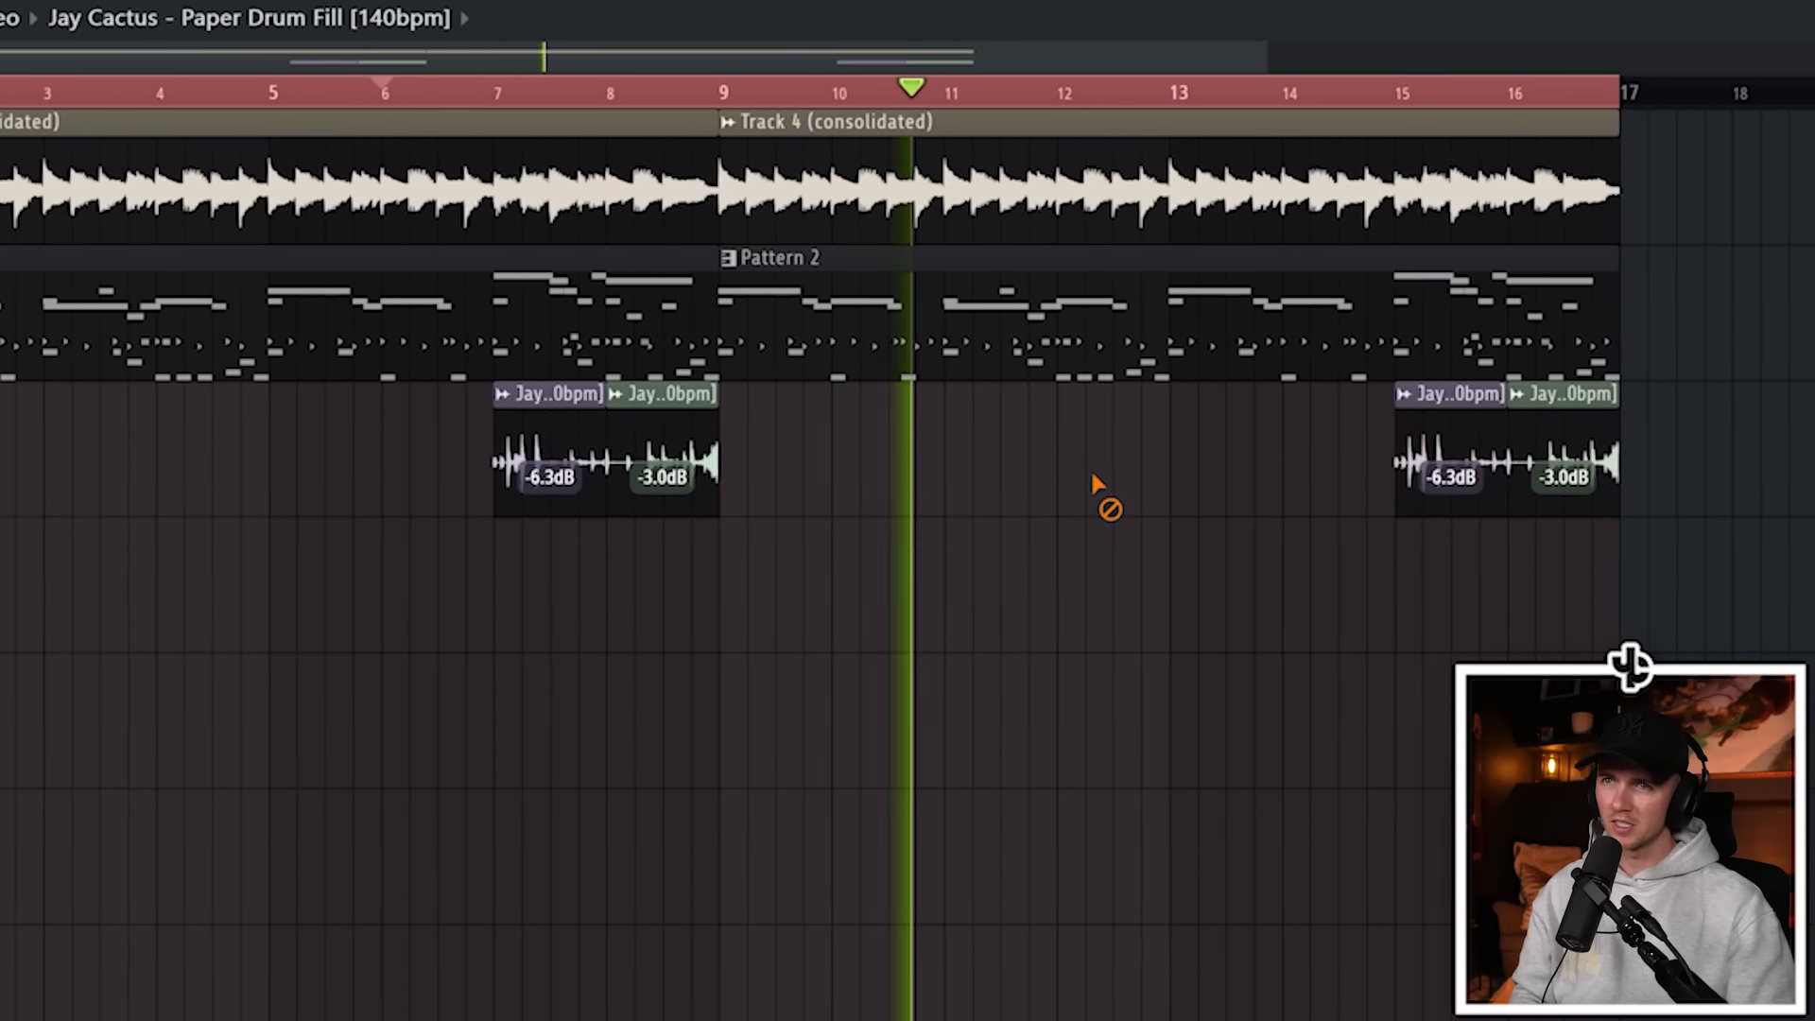
pyautogui.rightClick(665, 463)
pyautogui.rightClick(552, 463)
# Place the Snuffiest Drum Fill in bar 8 of the playlist and lower its level to -4.6 dB.
pyautogui.moveTo(215, 771); pyautogui.dragTo(887, 390)
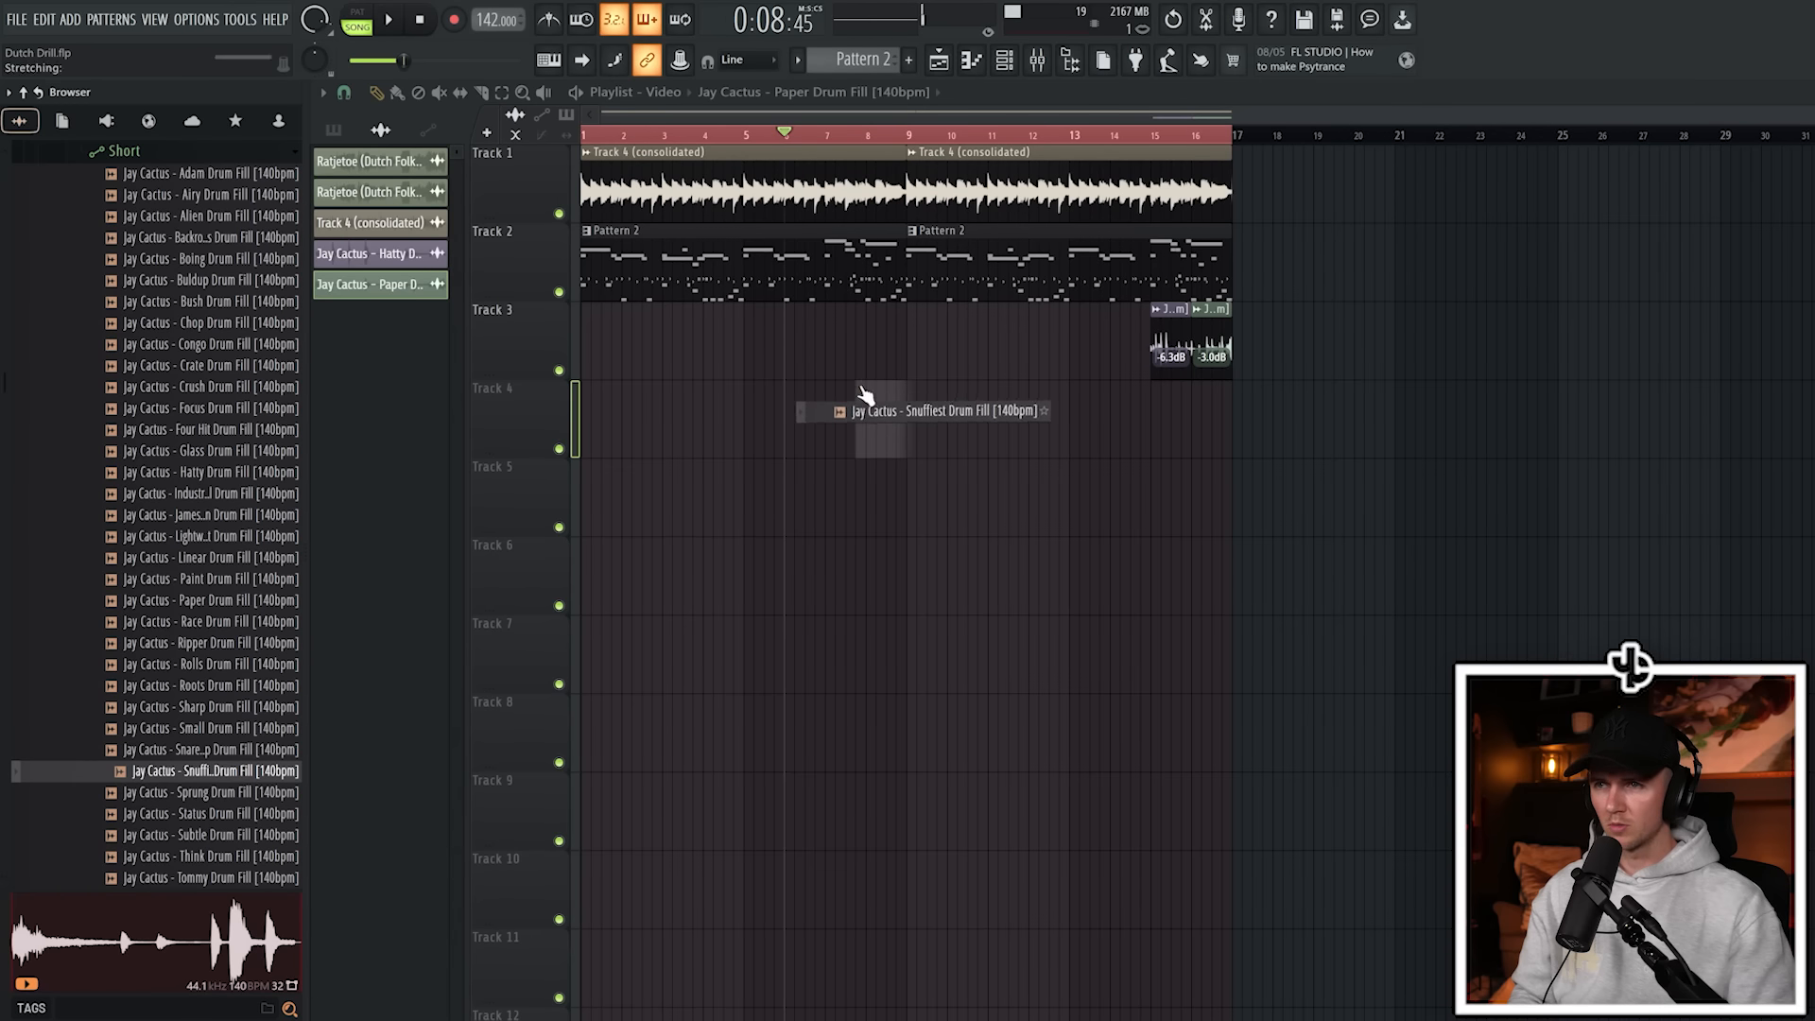
pyautogui.scroll(4, 861, 389)
pyautogui.press('space')
pyautogui.moveTo(917, 454); pyautogui.dragTo(918, 456)
pyautogui.moveTo(1076, 685); pyautogui.dragTo(1076, 712)
pyautogui.rightClick(1085, 797)
pyautogui.scroll(-3, 920, 925)
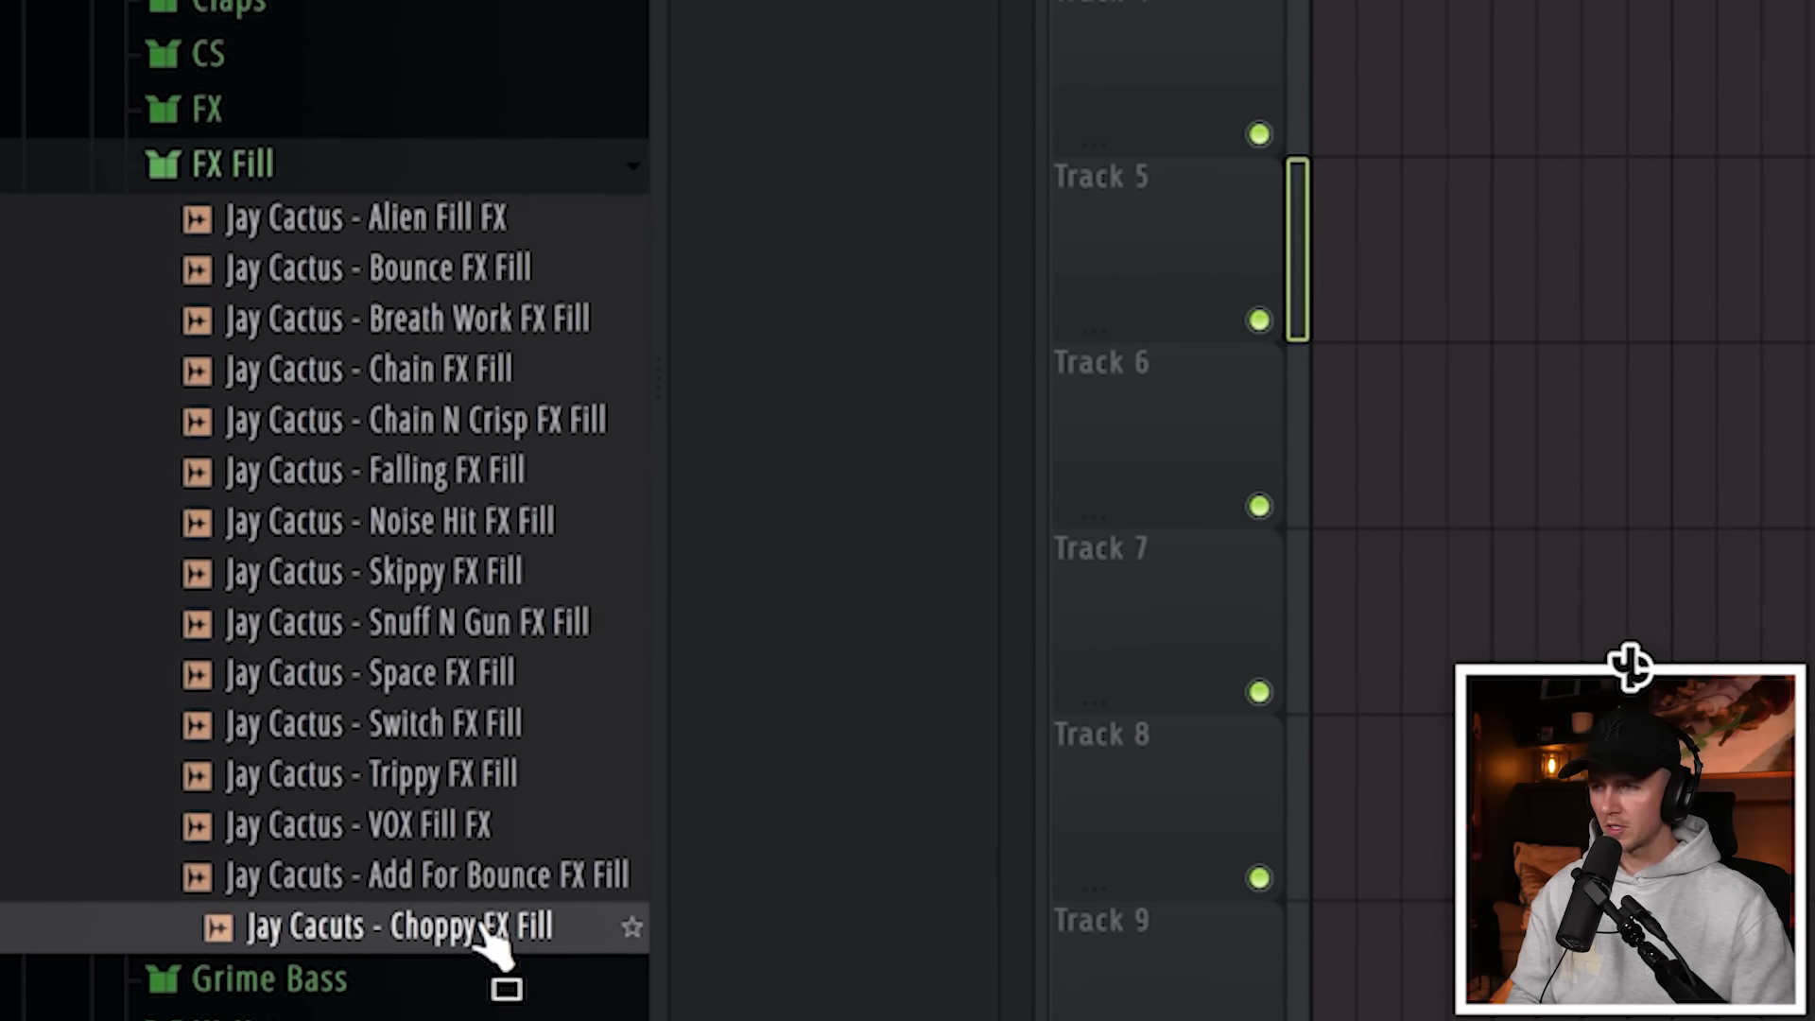
# Place the Choppy FX Fill on Track 5, slice it, and mute the sections around bars 3 to 4 and bar 7.
pyautogui.moveTo(487, 938); pyautogui.dragTo(1069, 616)
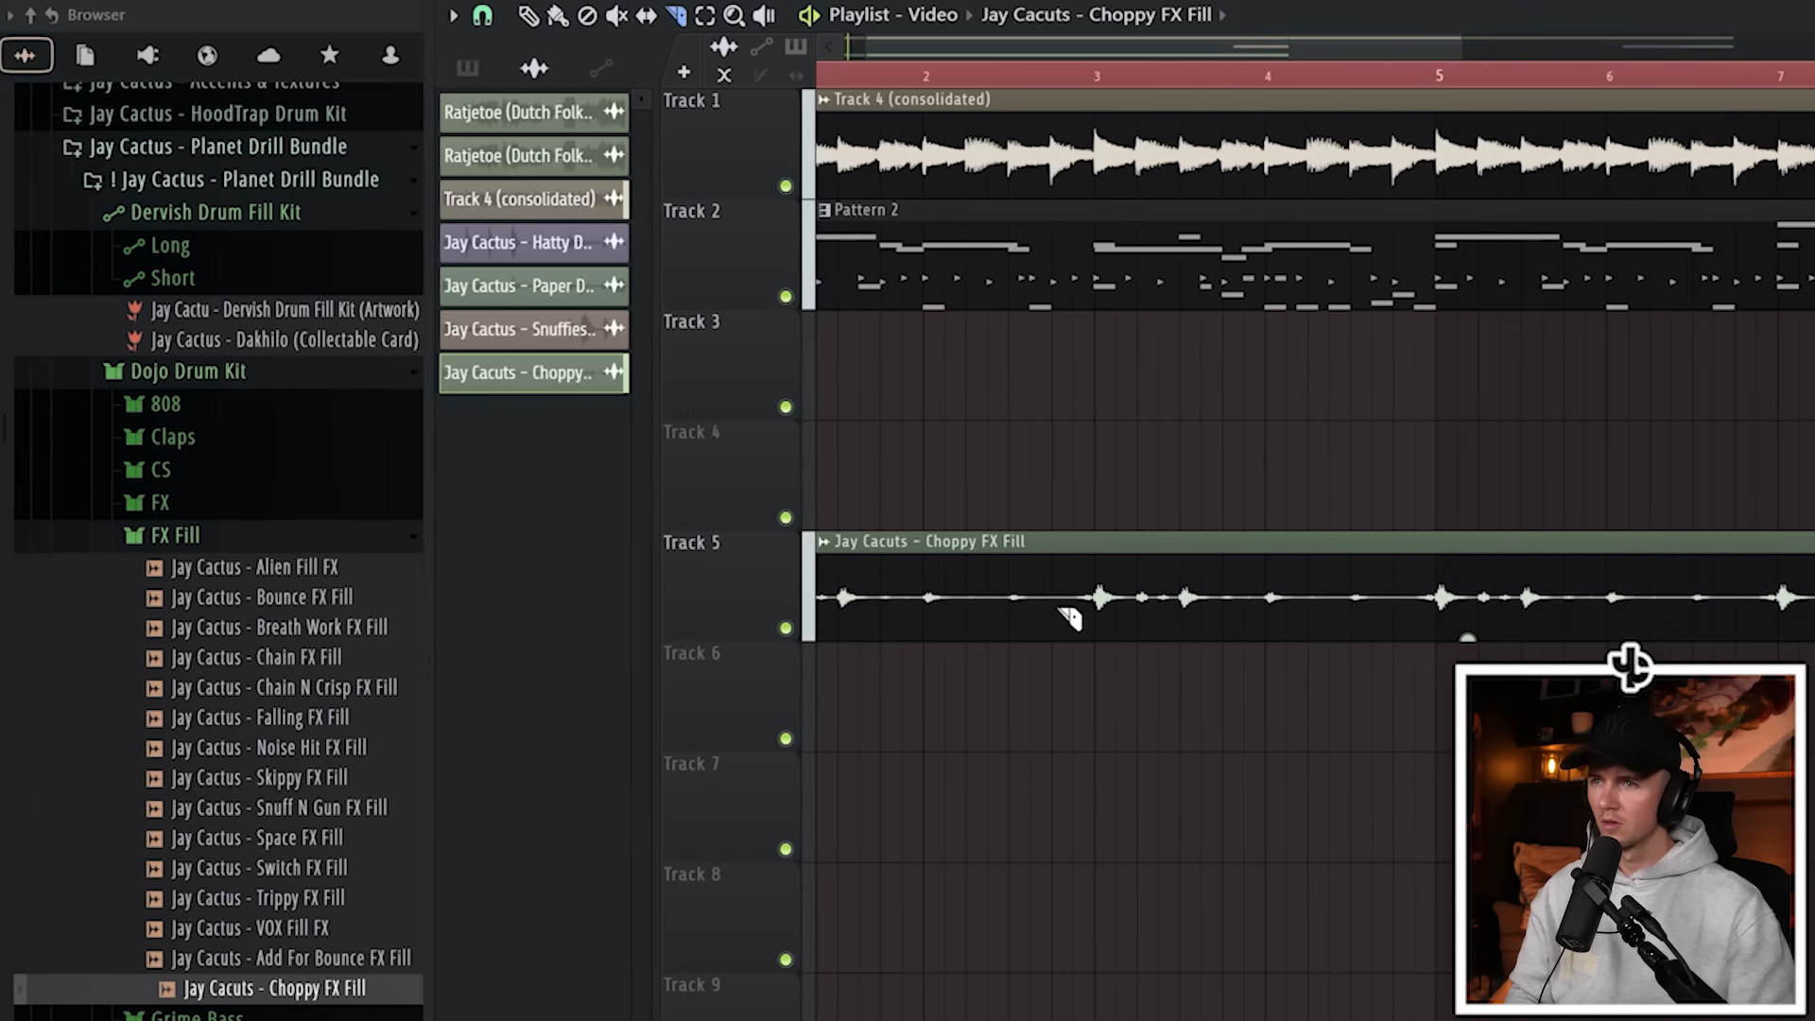
pyautogui.click(1059, 610)
pyautogui.click(1287, 598)
pyautogui.press('t')
pyautogui.click(1189, 584)
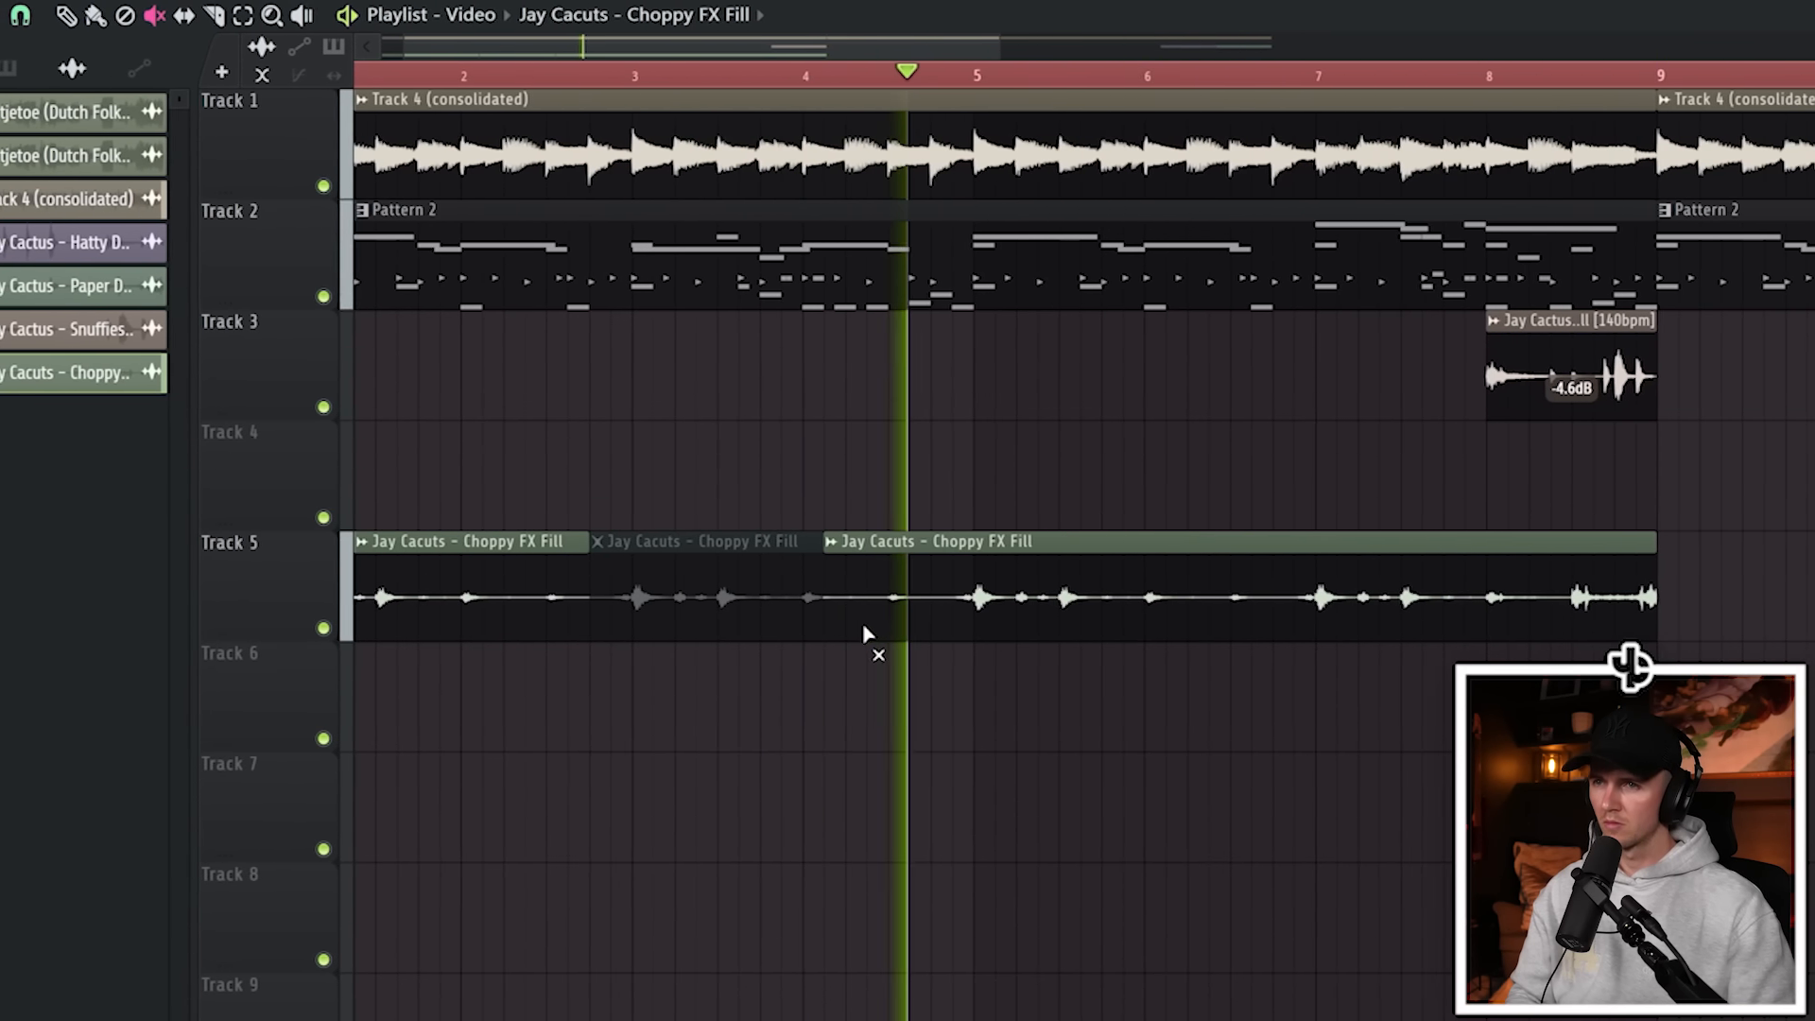
pyautogui.press('c')
pyautogui.click(888, 606)
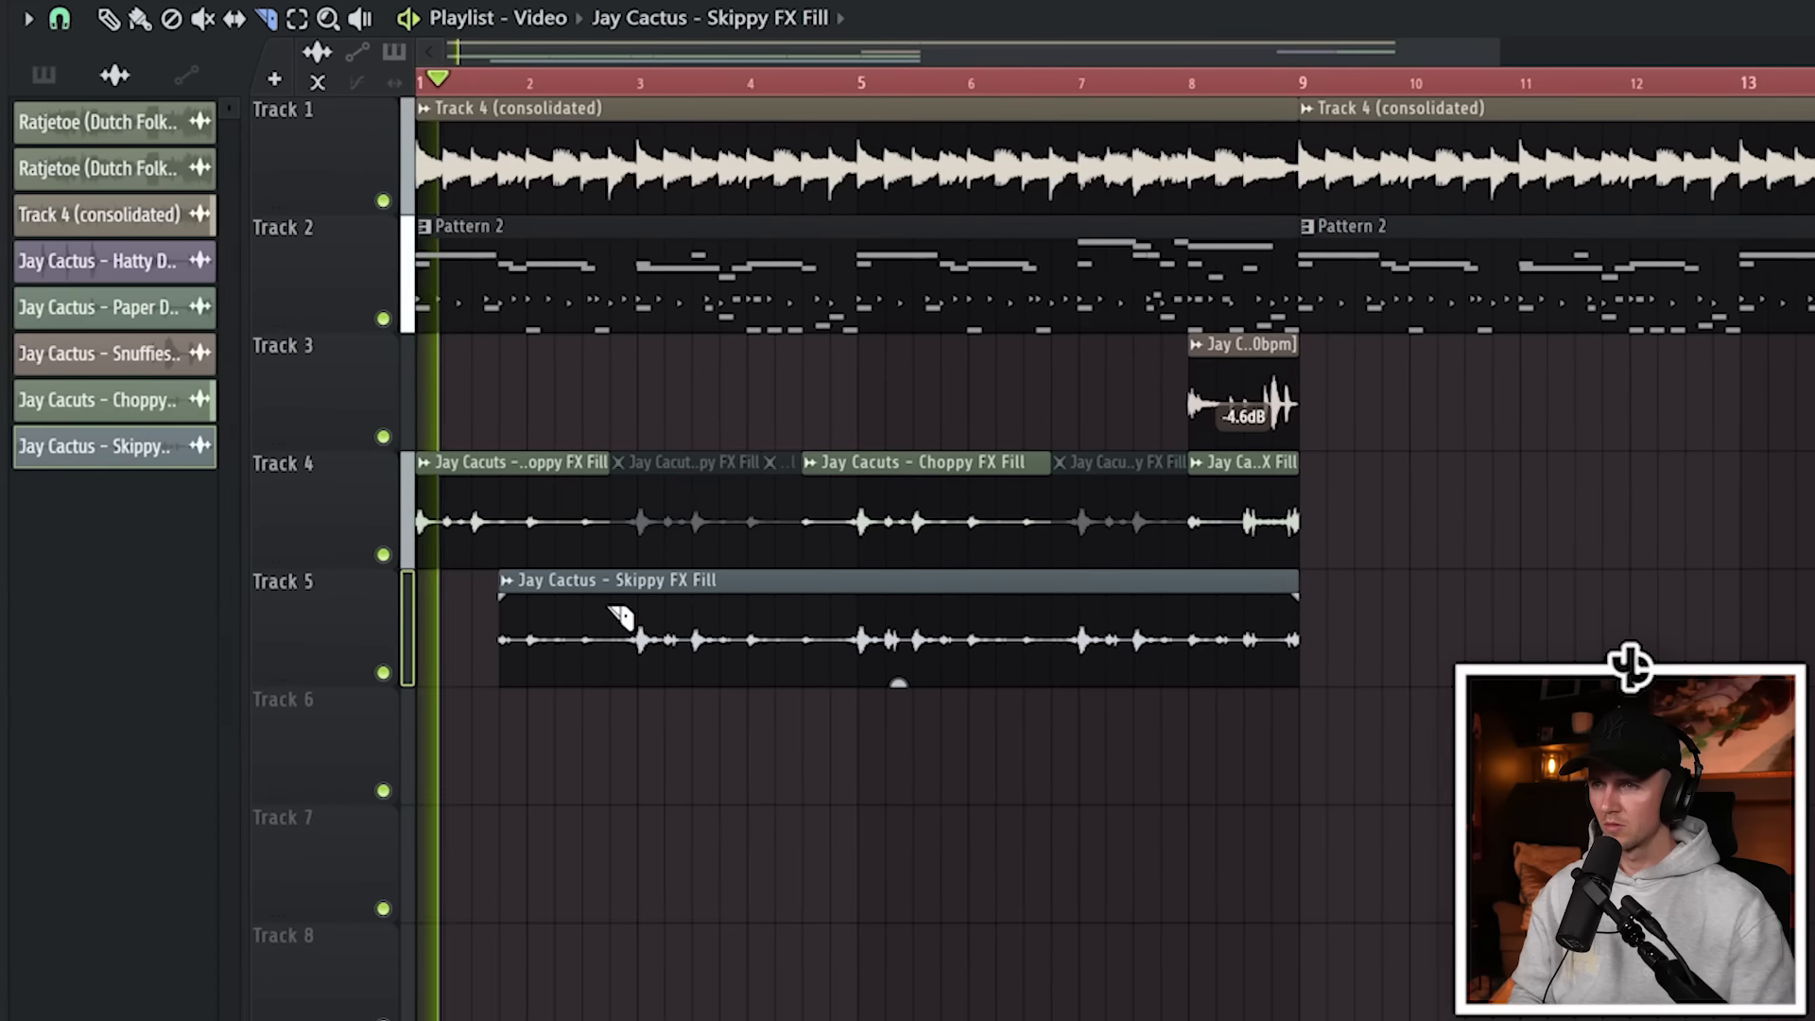
# Trim the Skippy FX Fill to the muted gaps of the Choppy FX Fill and duplicate both FX tracks into bars 9 to 16.
pyautogui.scroll(4, 613, 616)
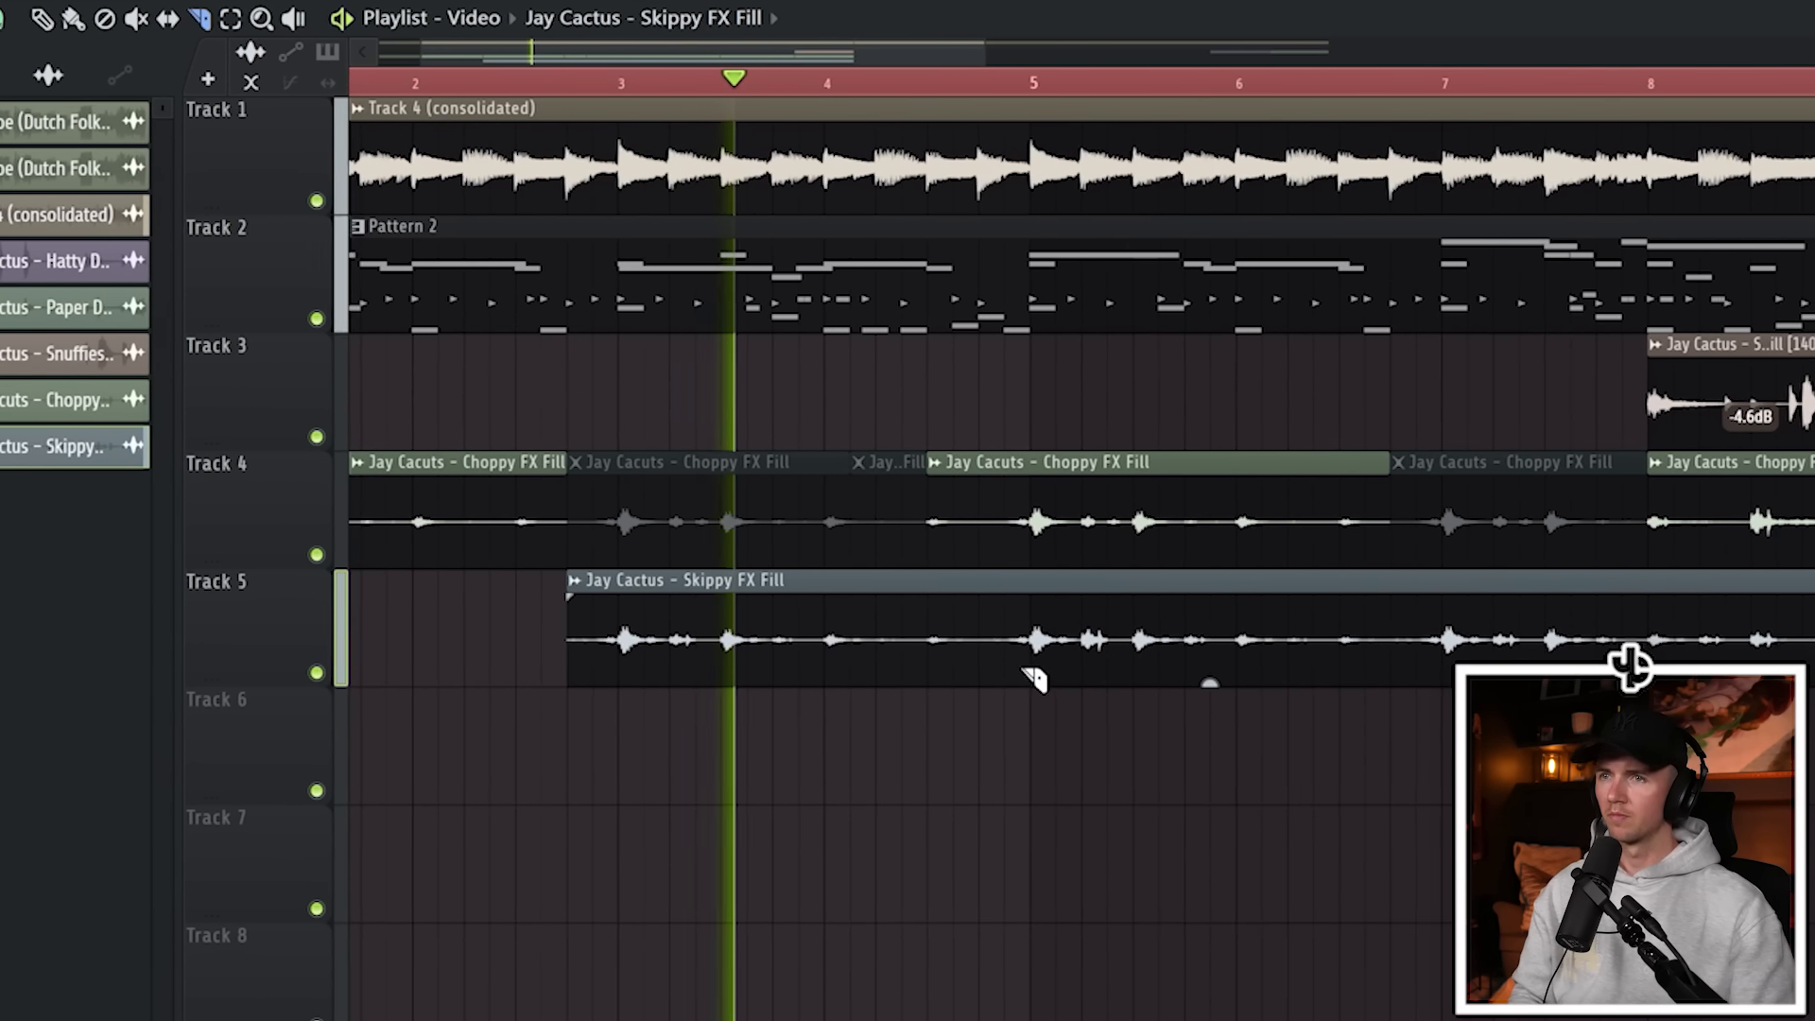
pyautogui.moveTo(993, 622); pyautogui.dragTo(1082, 624)
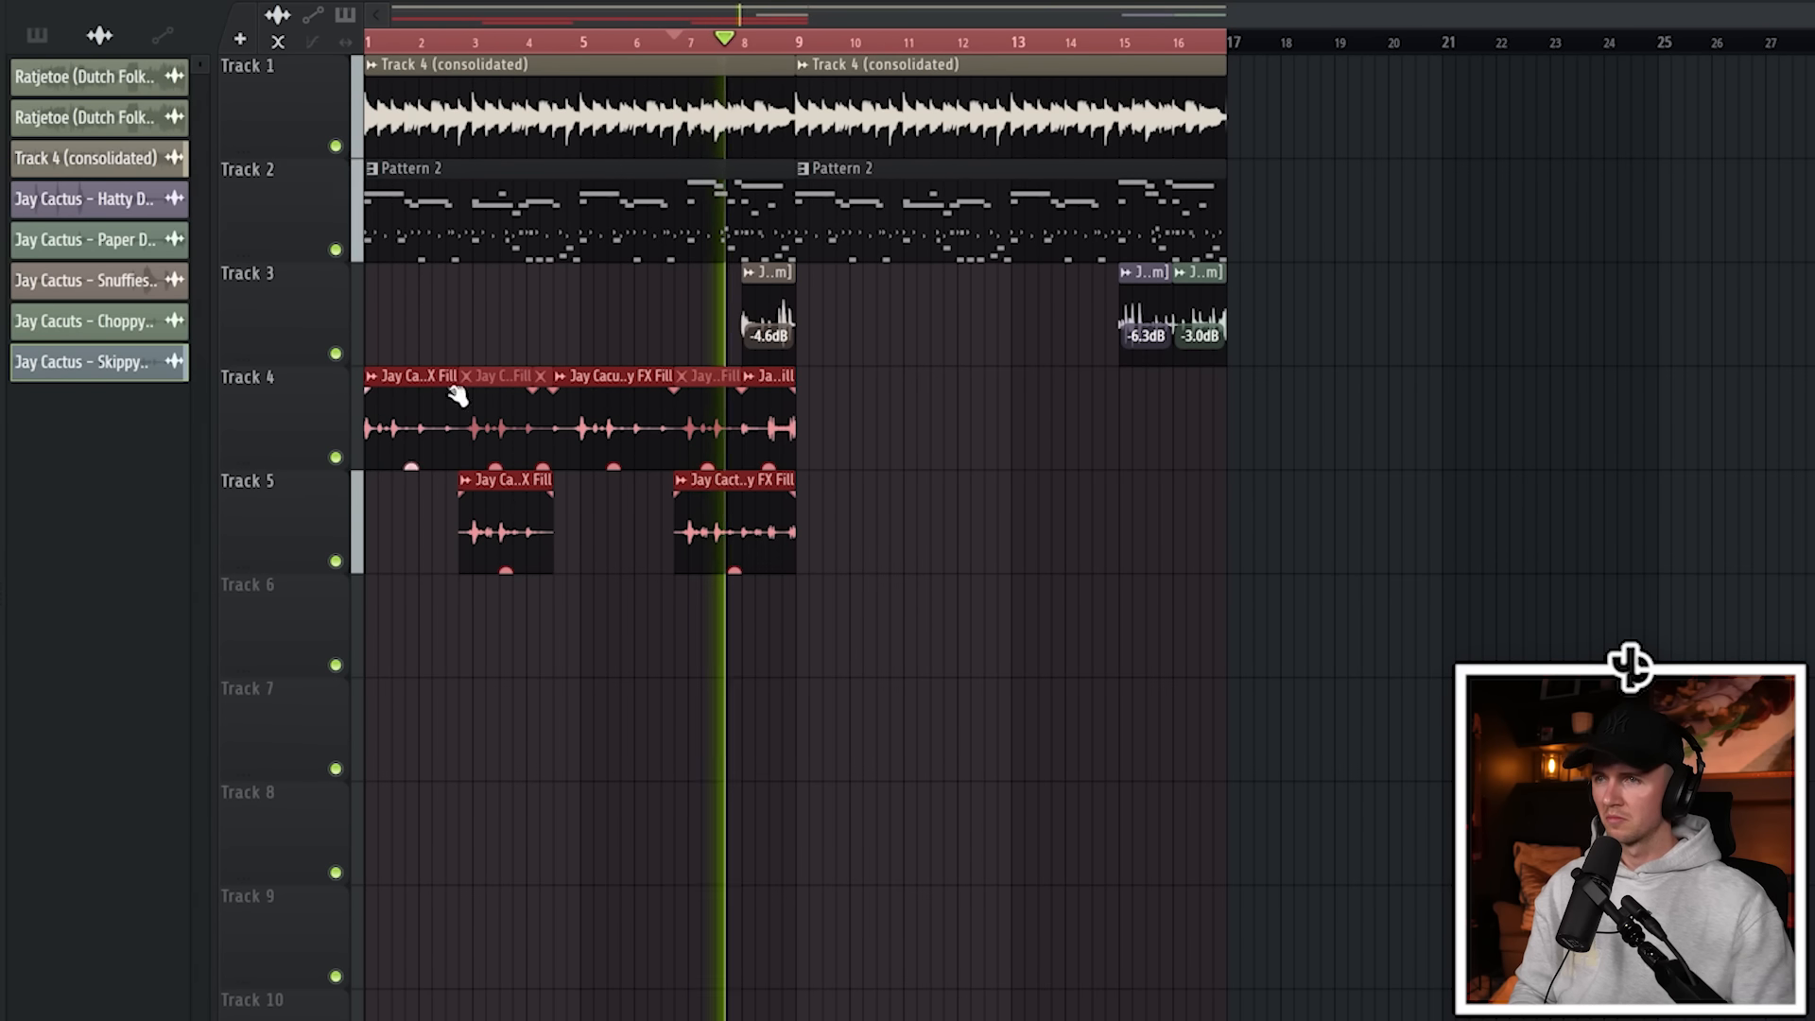
pyautogui.moveTo(422, 371); pyautogui.dragTo(857, 366)
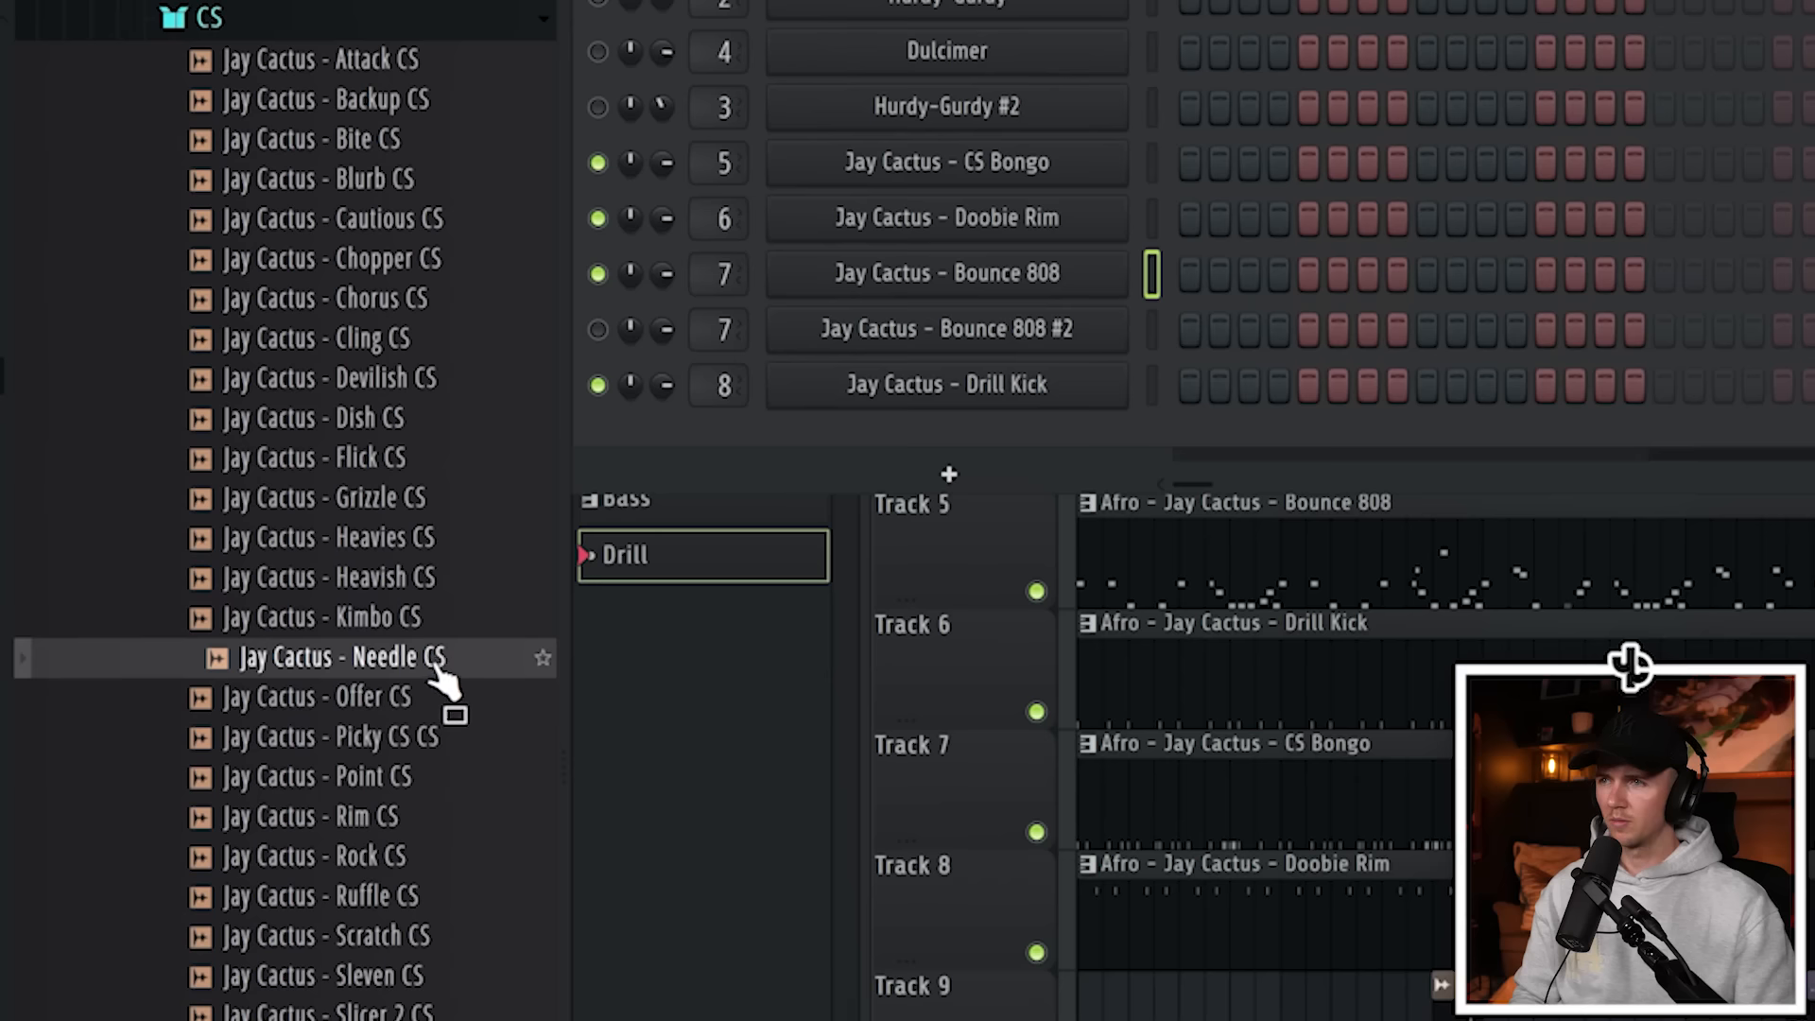
# Load the Jay Cactus - Needle CS sample into the channel rack as a new channel.
pyautogui.moveTo(440, 676); pyautogui.dragTo(987, 444)
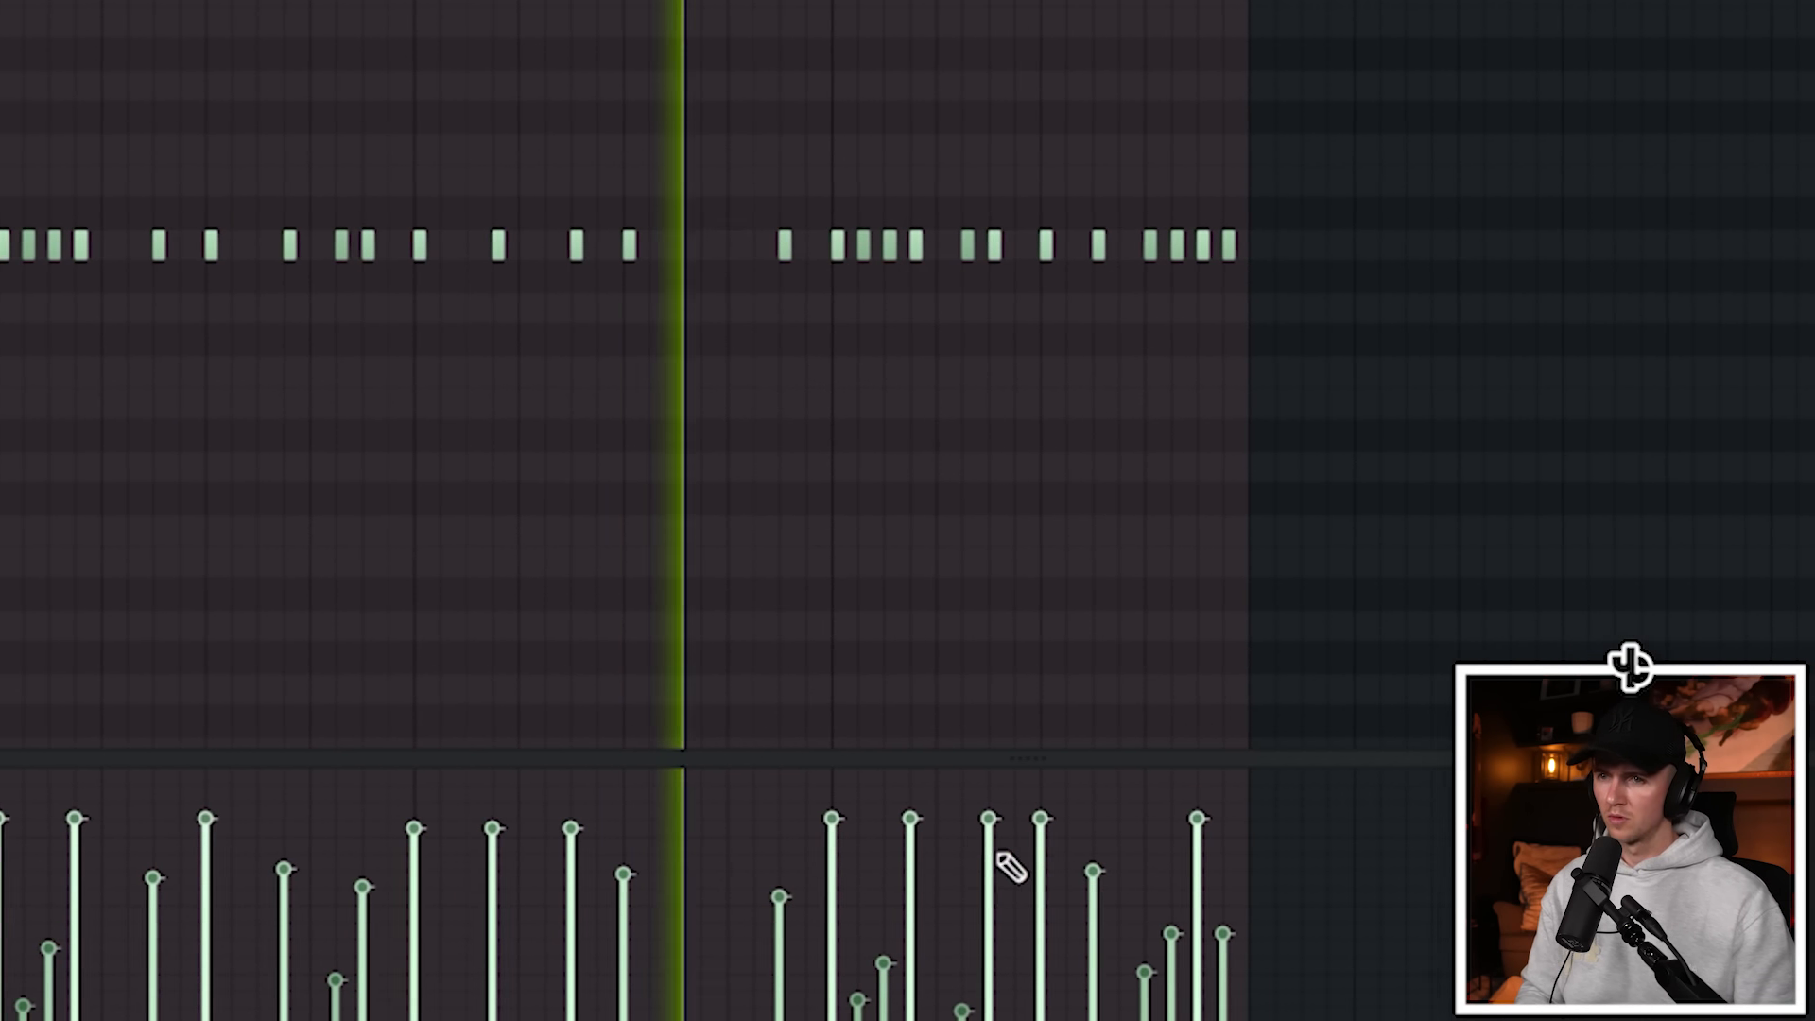
pyautogui.scroll(-3, 823, 482)
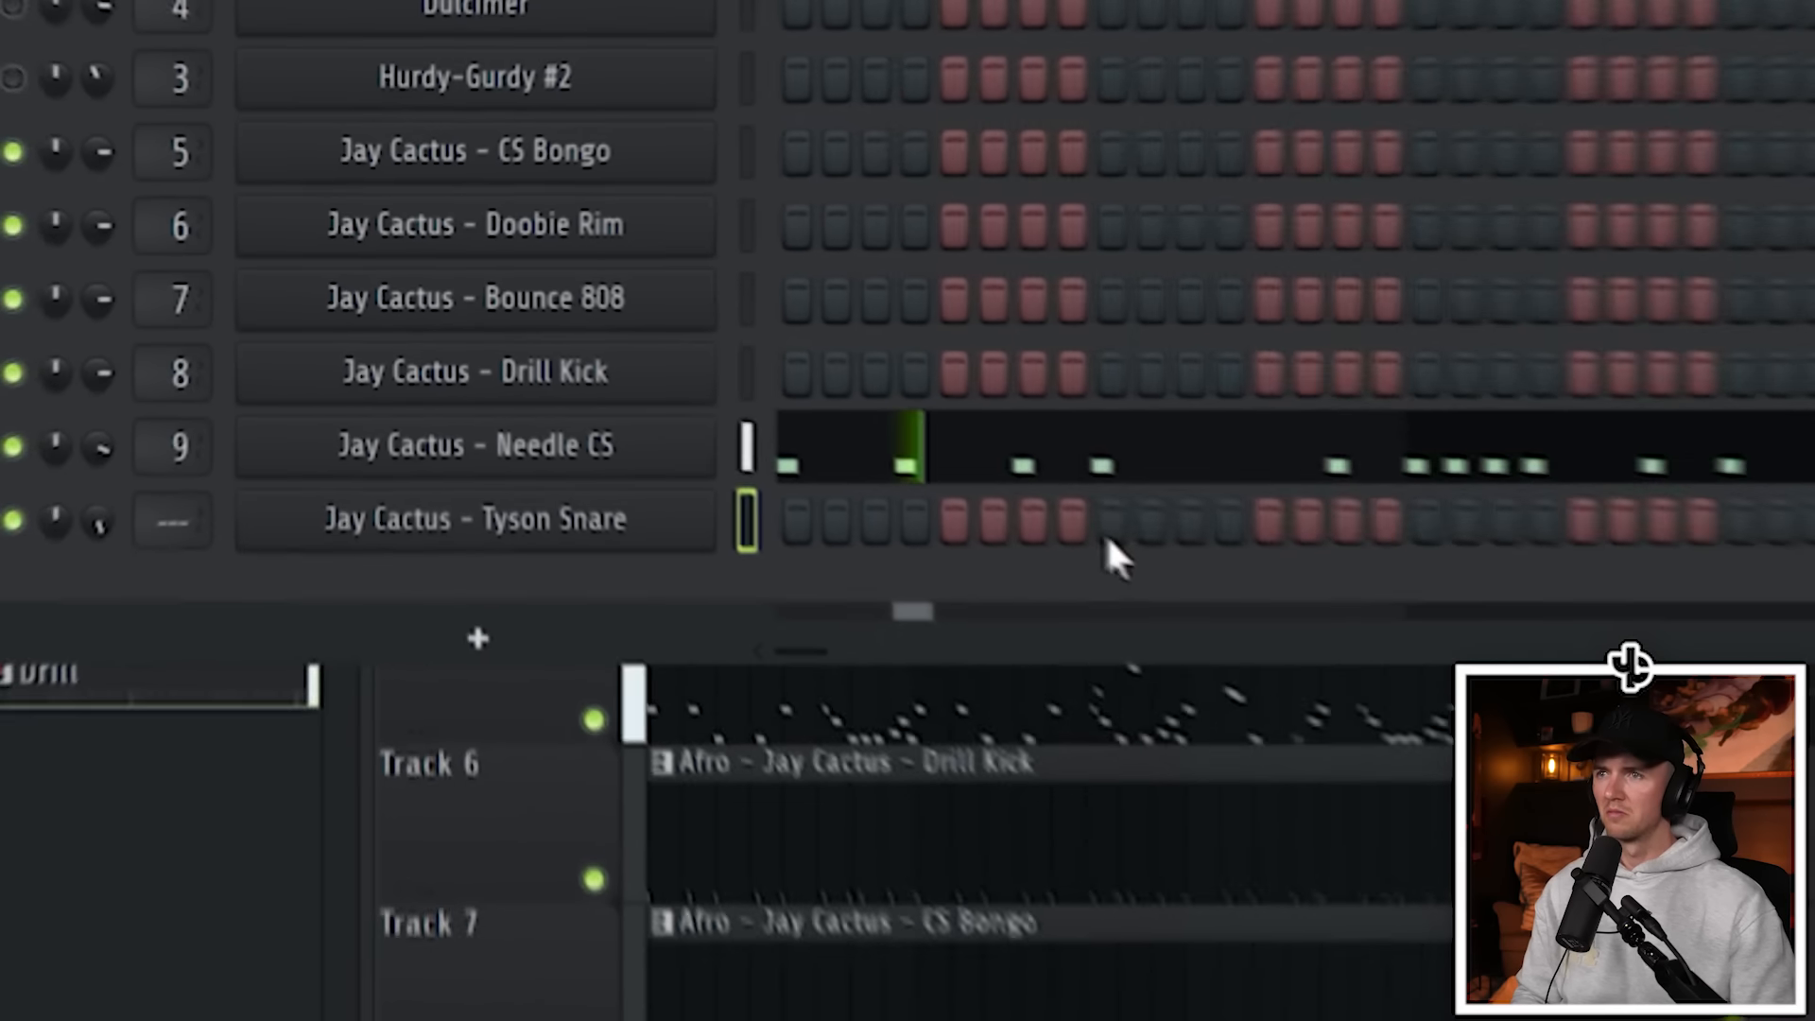
# Program the Tyson Snare on beat 3 of bars 1 and 3, beat 4 of bar 2 and step 15 of bar 4, plus an extra hit late in bar 7.
pyautogui.click(1112, 532)
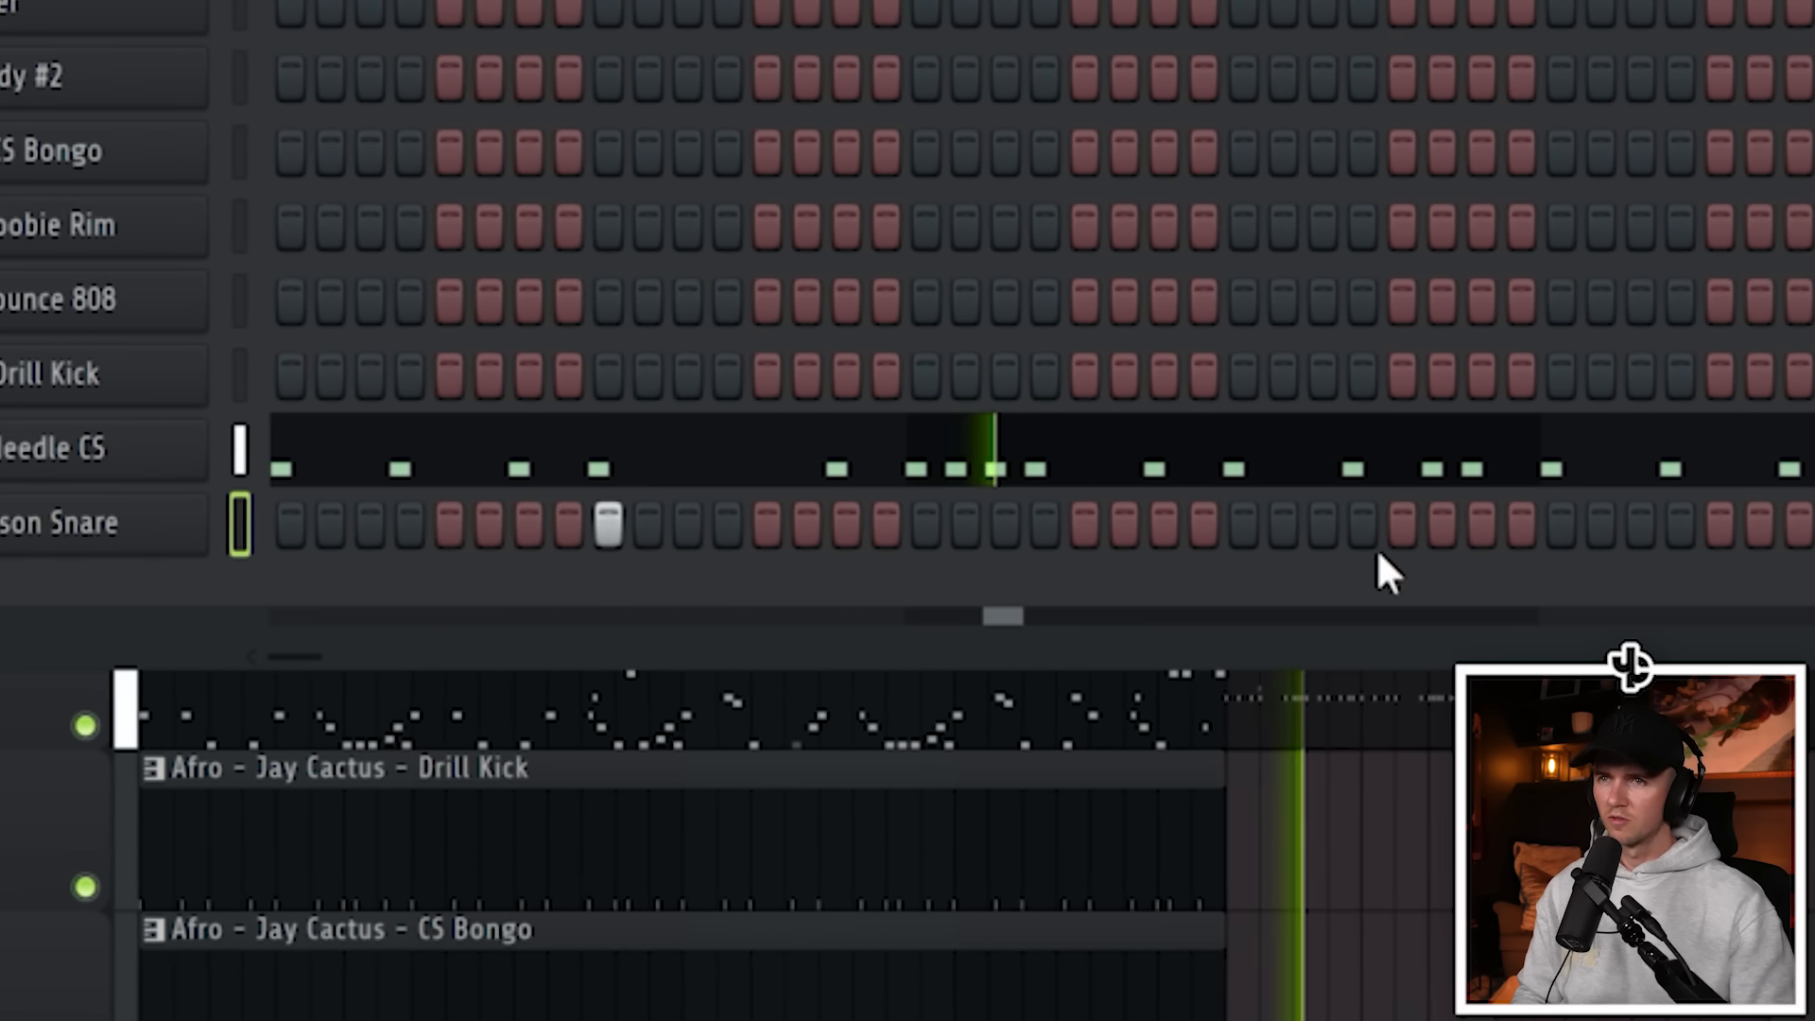
pyautogui.click(1249, 528)
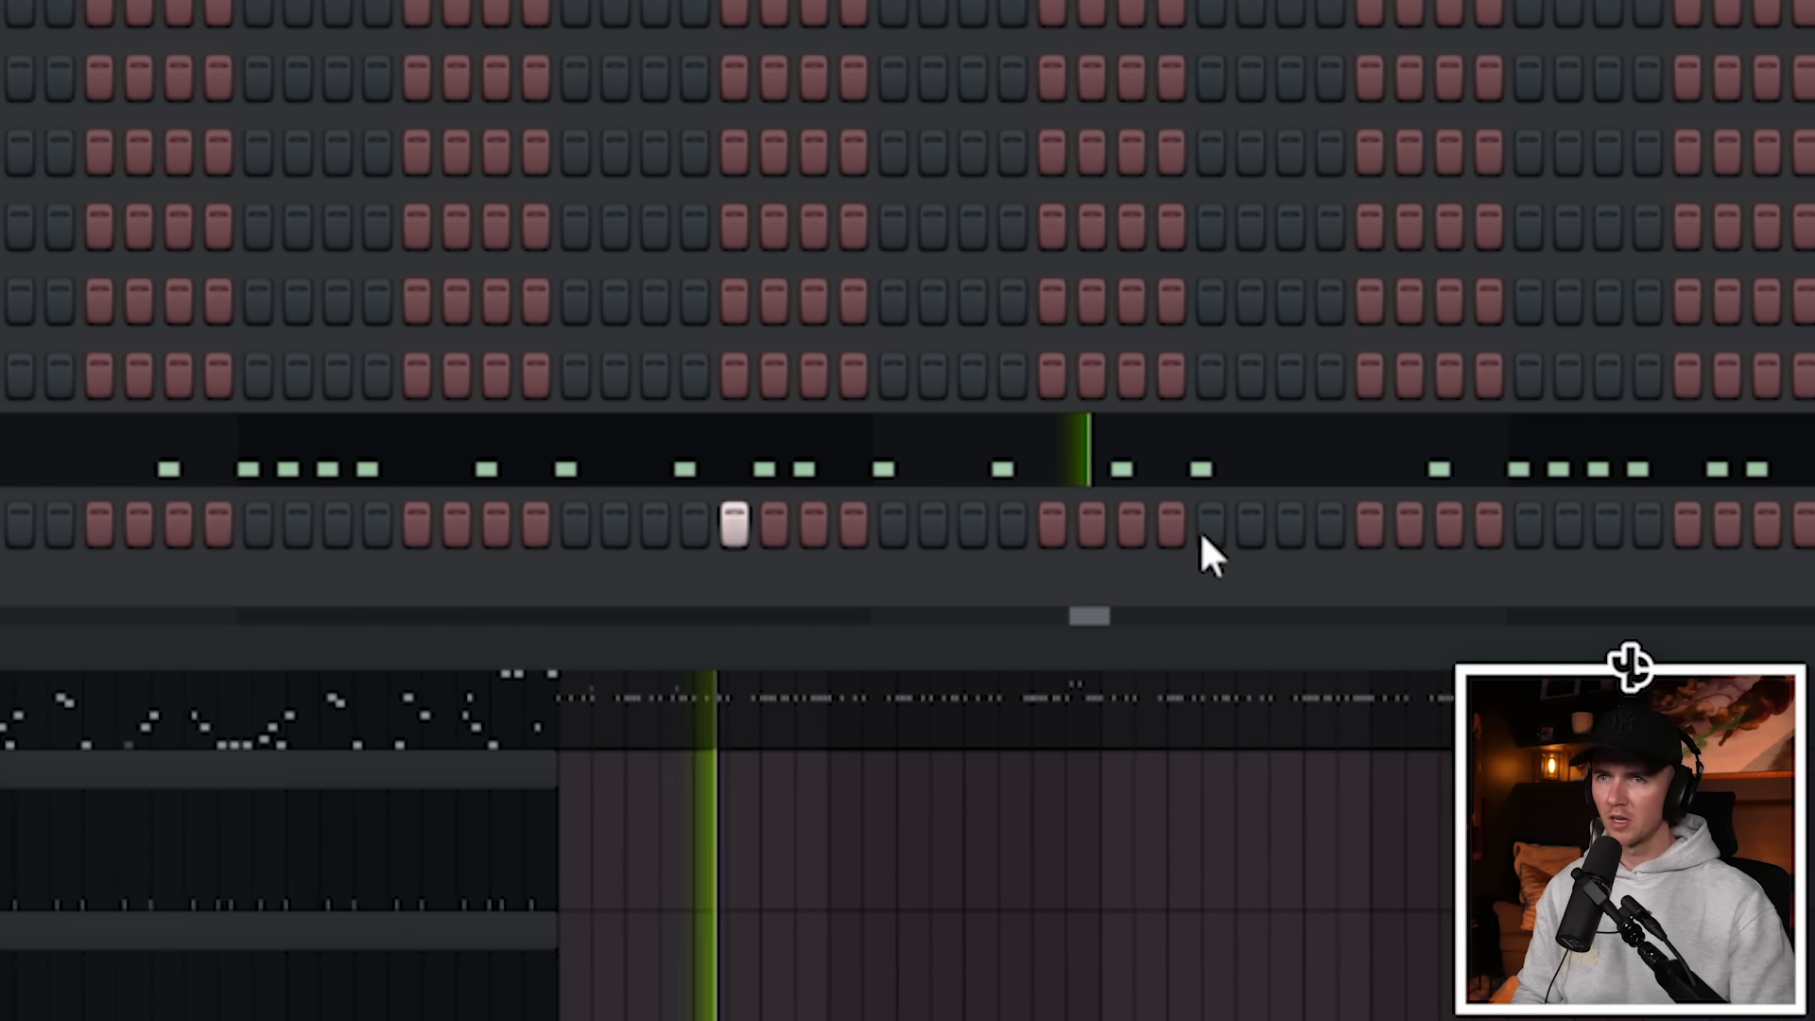
pyautogui.click(1721, 528)
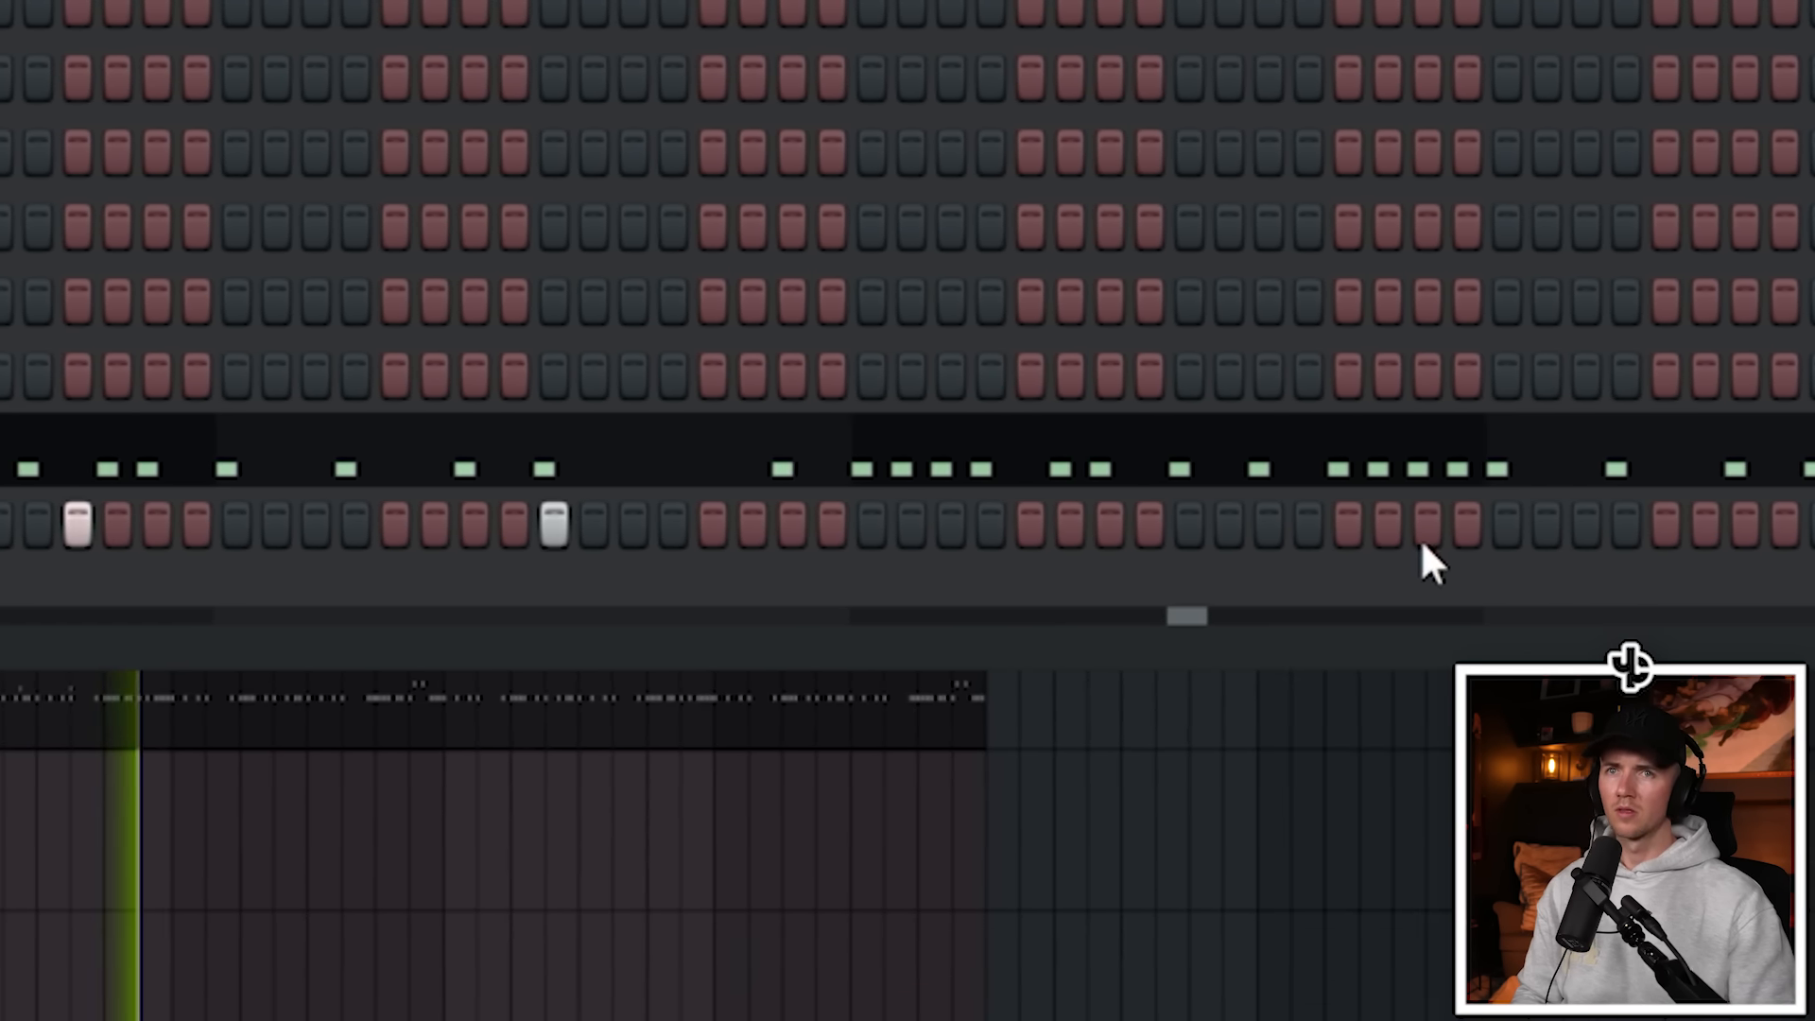
pyautogui.click(1426, 531)
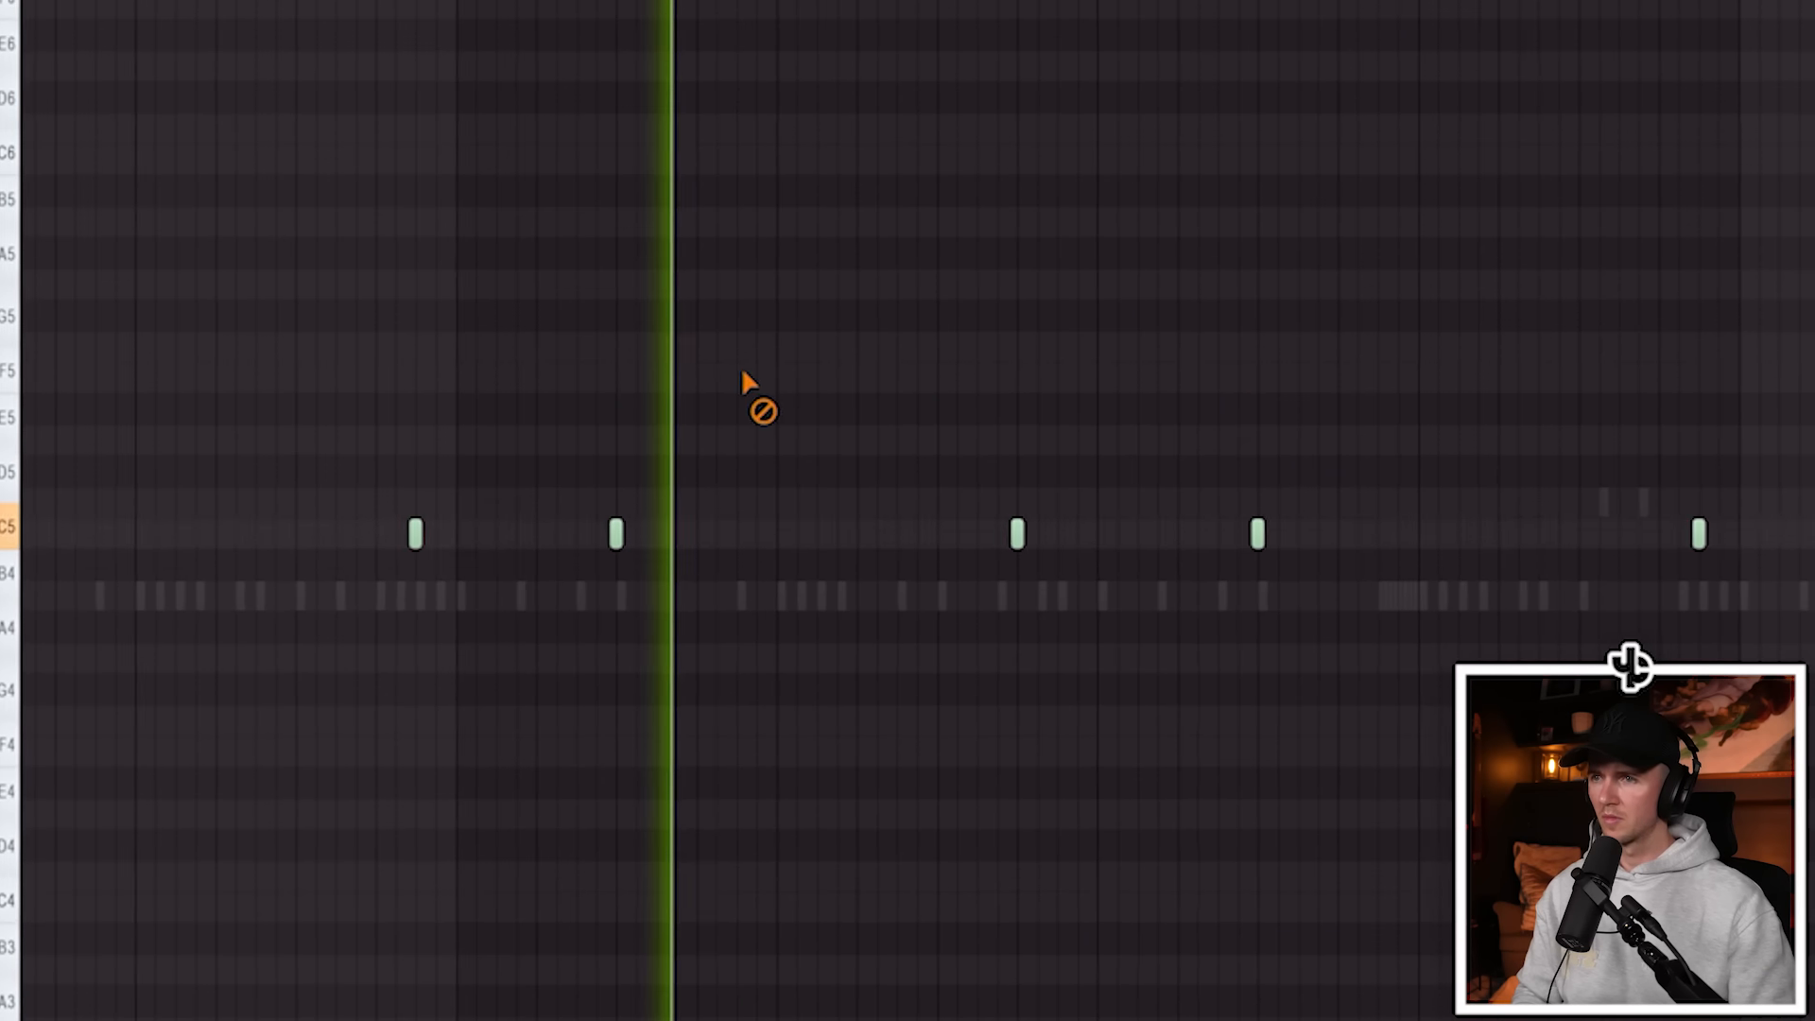
pyautogui.scroll(2, 1050, 567)
pyautogui.click(1153, 534)
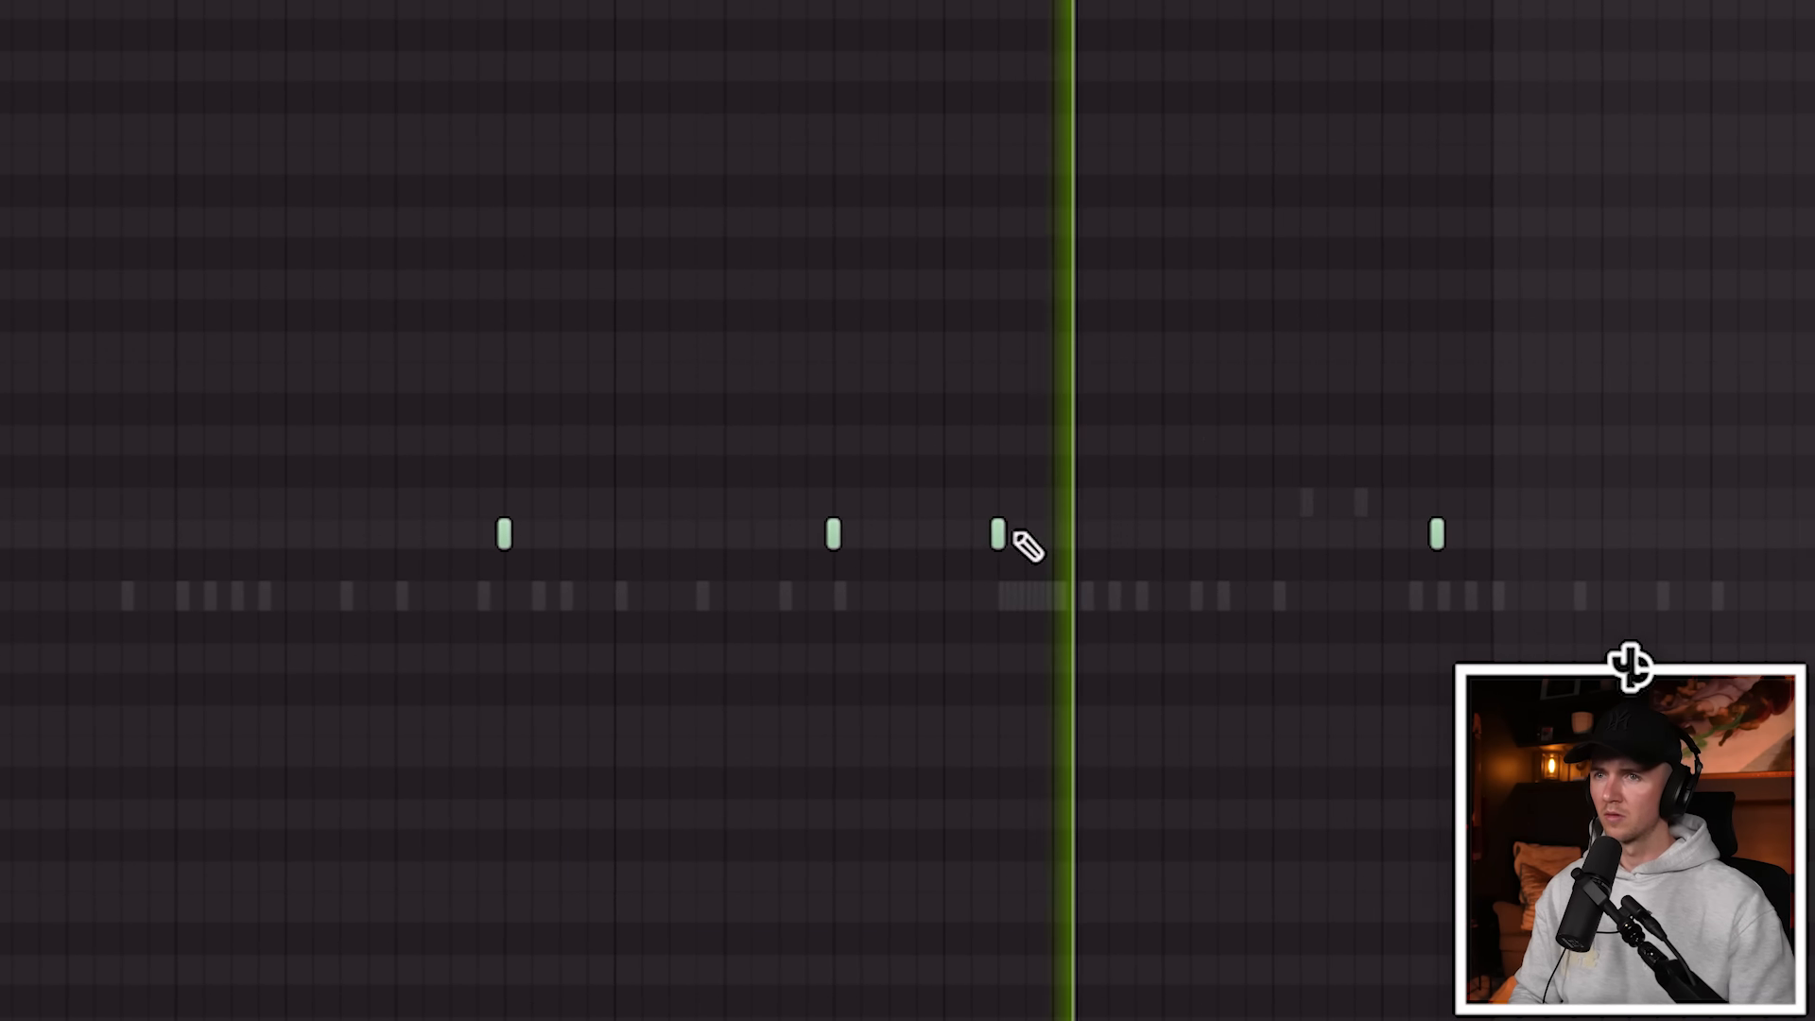
pyautogui.scroll(-5, 1046, 473)
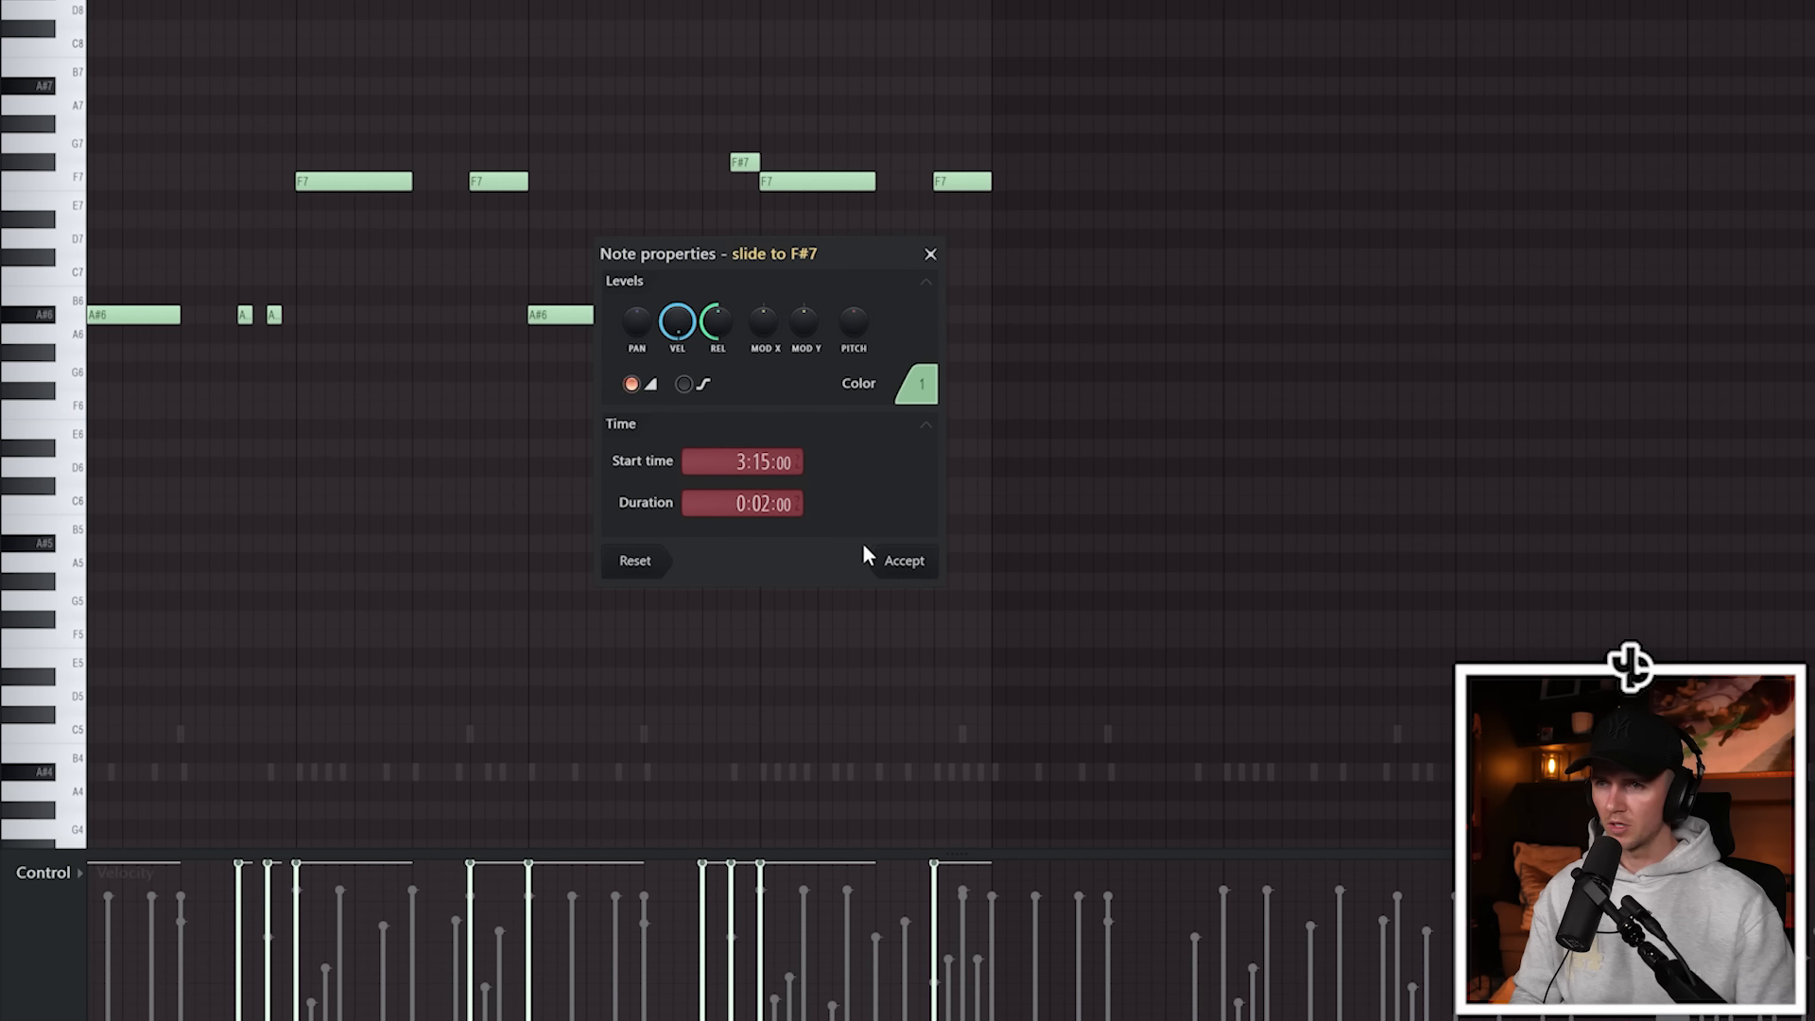
# Set the short F#7 note at 3:15:00 in the bass pattern as a slide note.
pyautogui.click(872, 558)
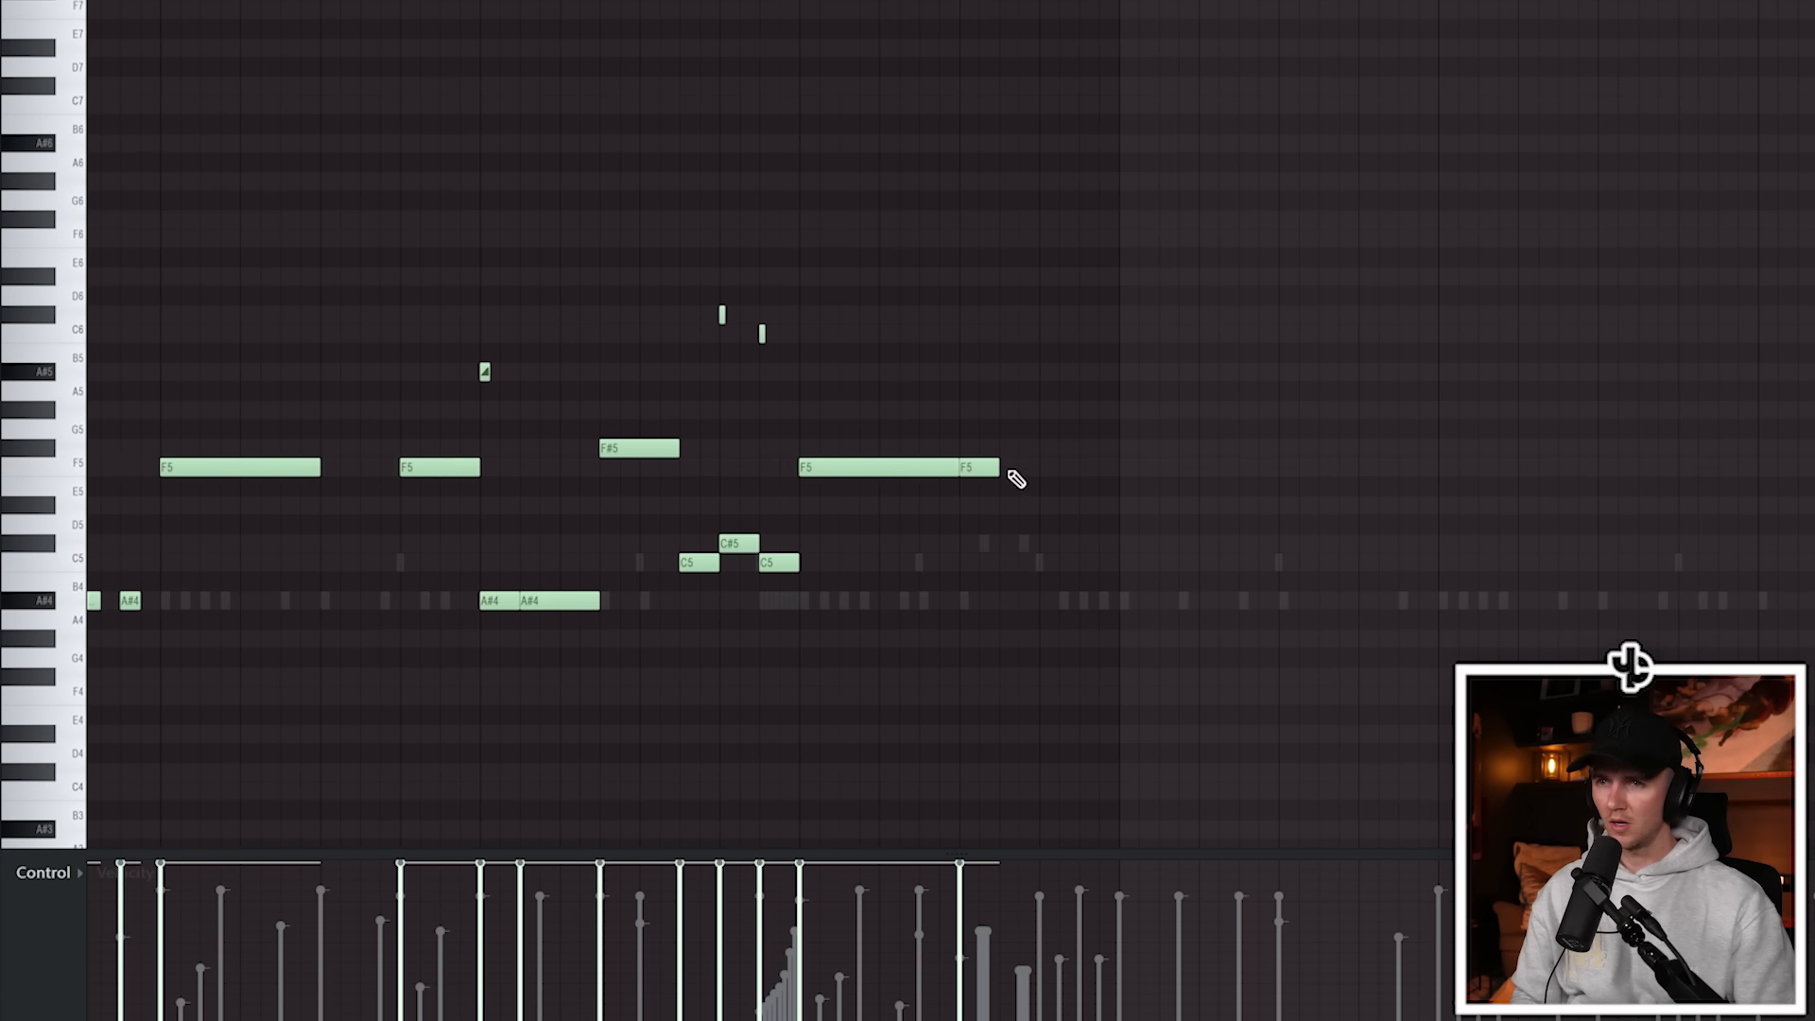
pyautogui.scroll(-4, 1040, 481)
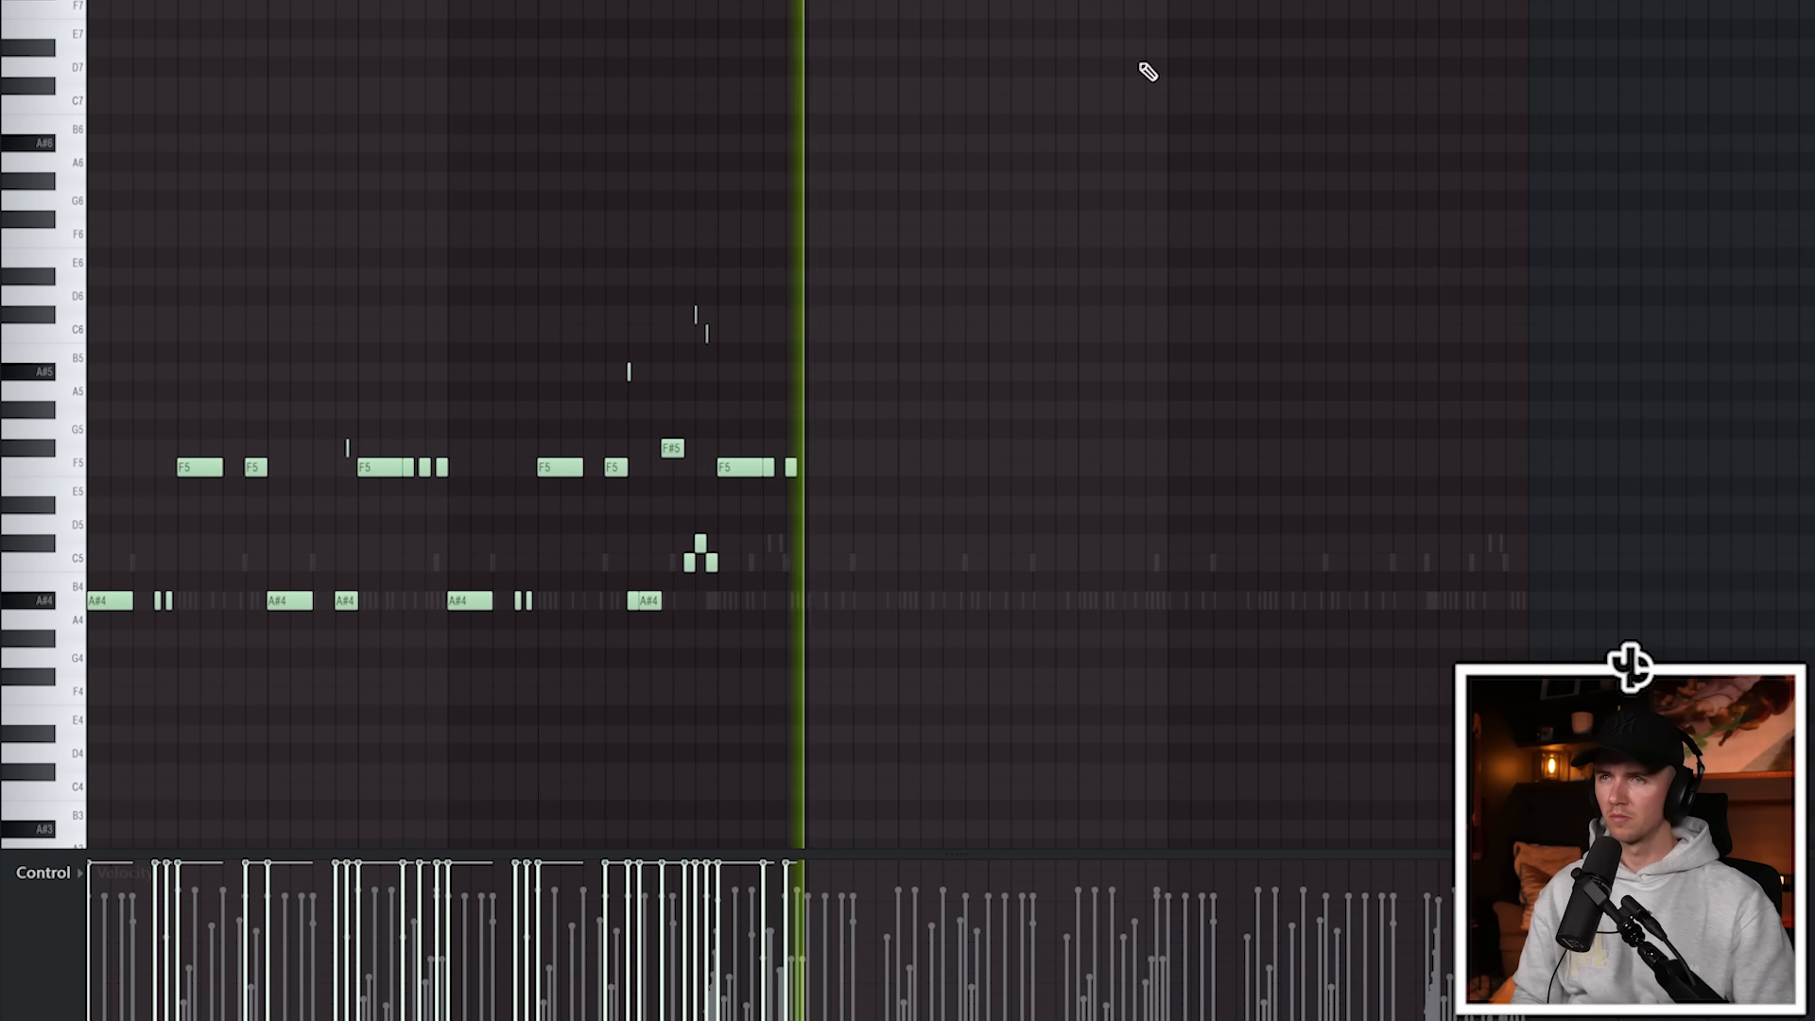